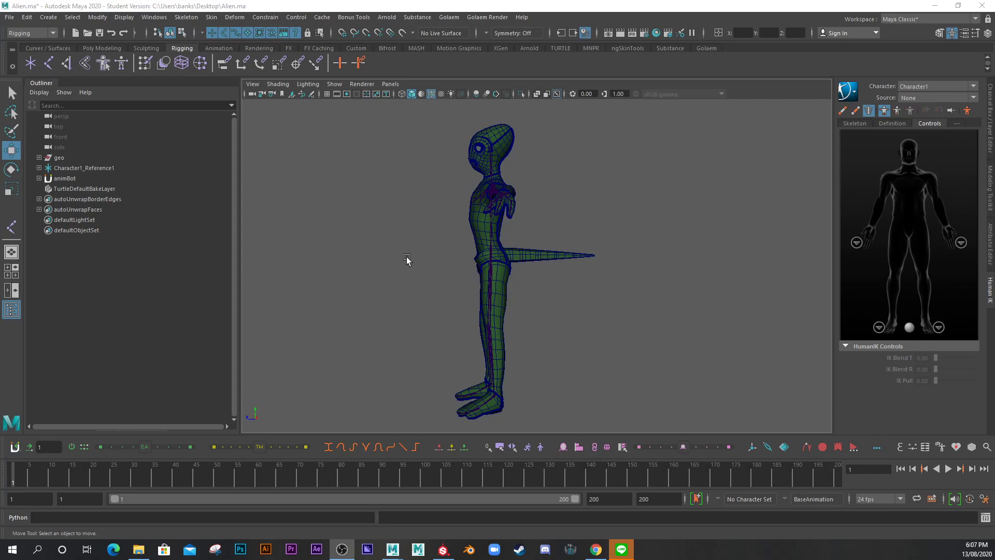
Show the HumanIK definition of Character1 and unlock it for editing
alt+drag(407, 260, 554, 258)
click(516, 254)
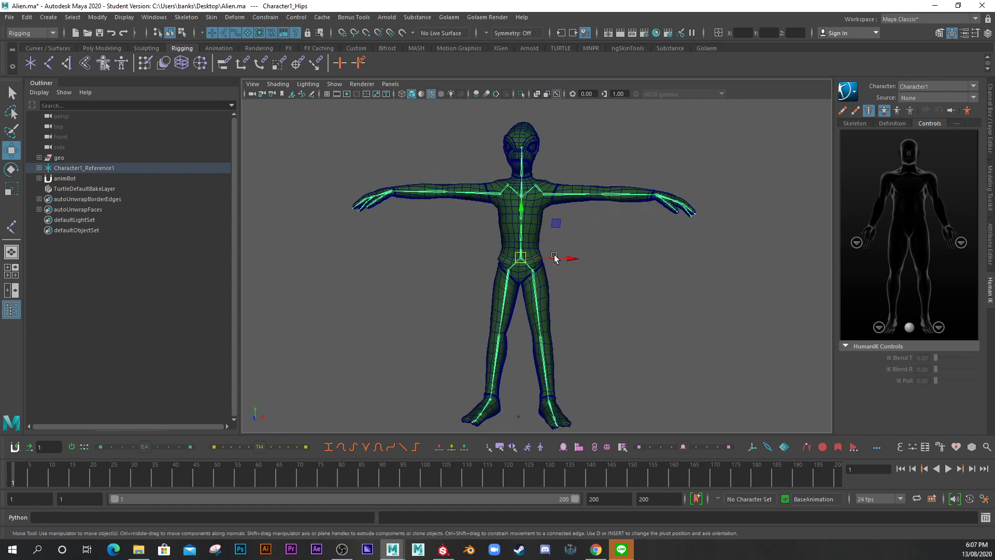
click(888, 124)
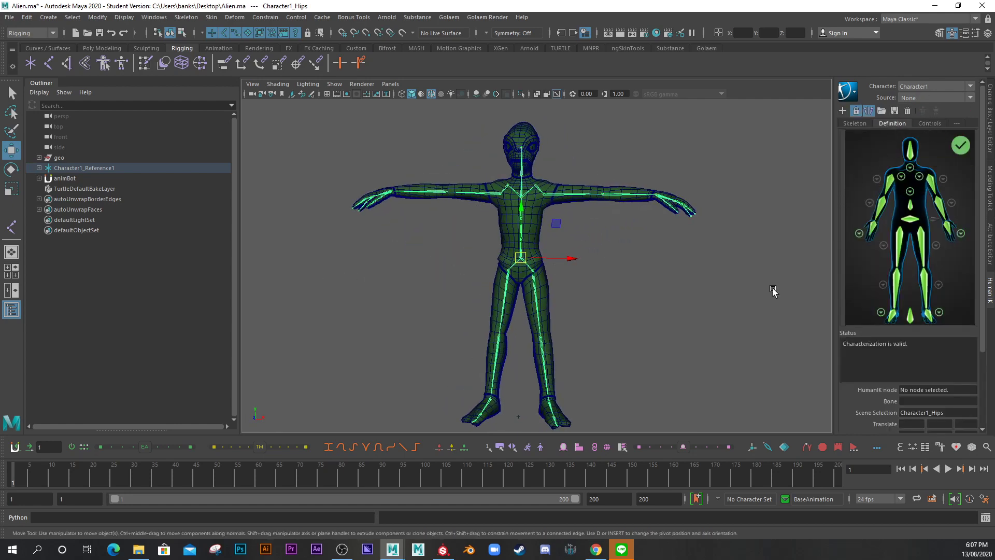
alt+drag(703, 265, 671, 278)
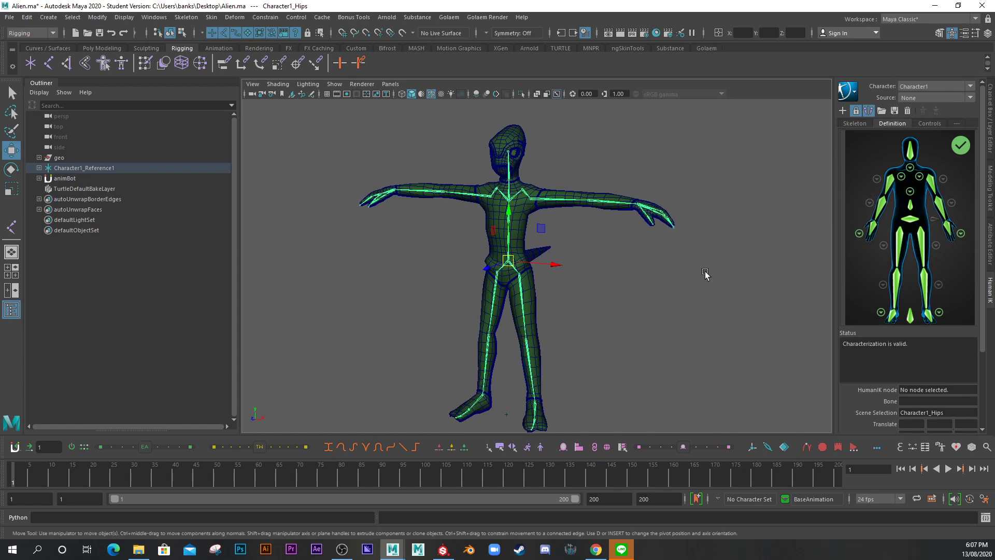
click(855, 110)
click(521, 282)
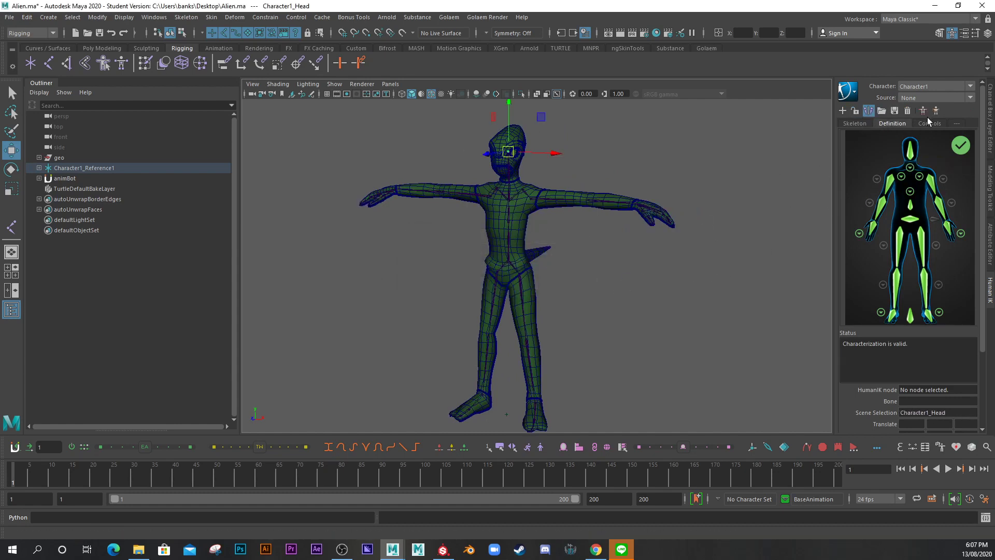
Select the hips joint and choose None as the HumanIK source for Character1
alt+drag(653, 238, 563, 256)
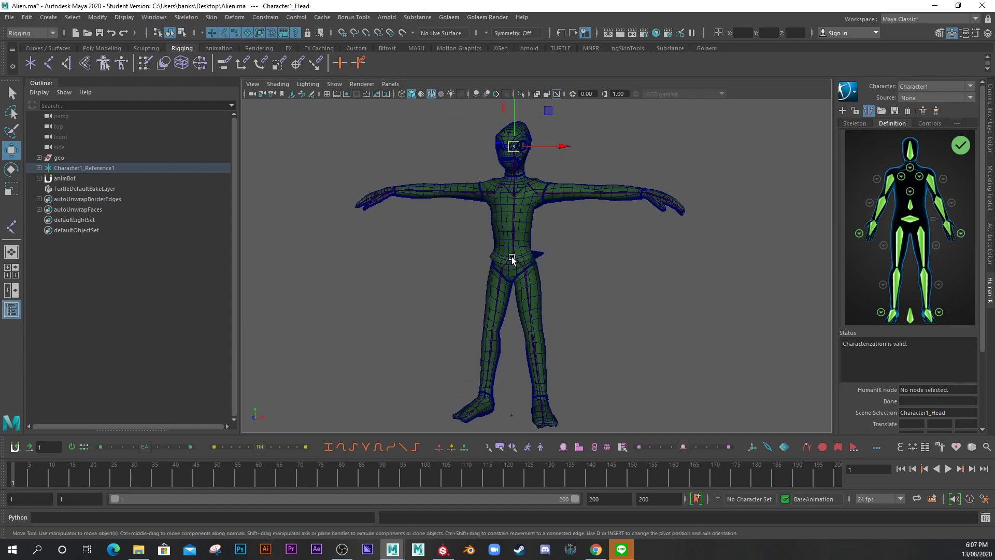
click(511, 256)
alt+drag(624, 252, 583, 254)
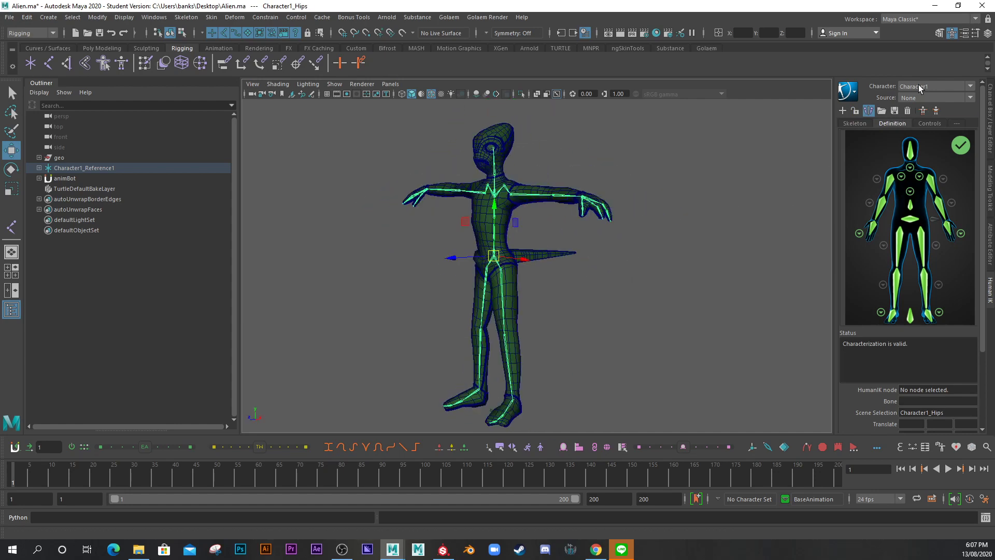
click(912, 98)
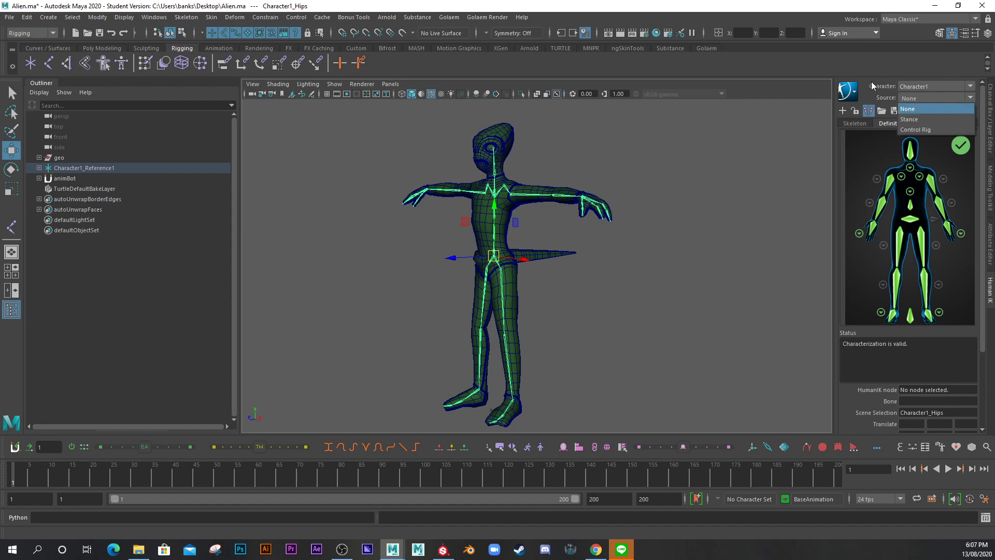
click(909, 109)
In the side view, start Create Joints and place the first joint at the base of the tail
alt+drag(624, 318, 590, 283)
key(space)
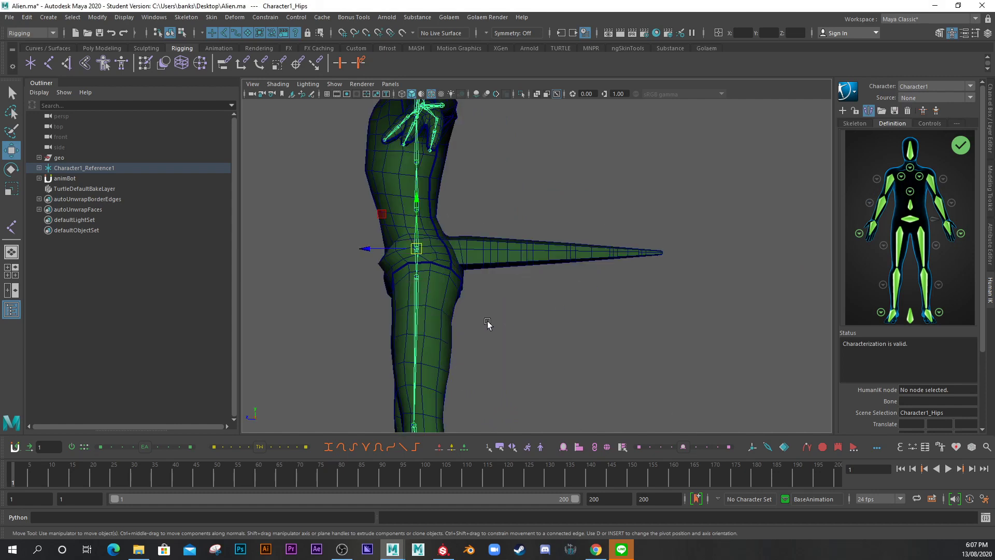
alt+drag(487, 325, 455, 256)
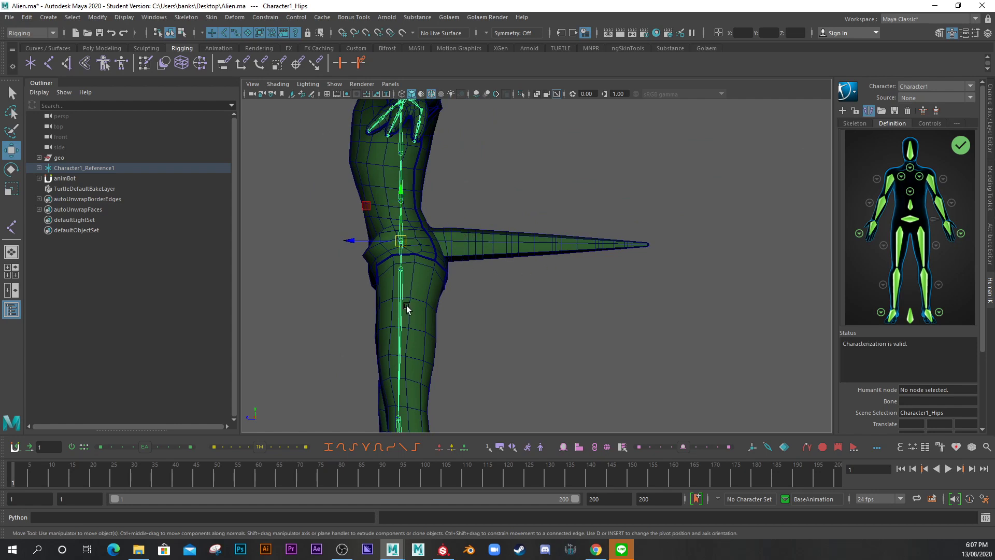
click(188, 20)
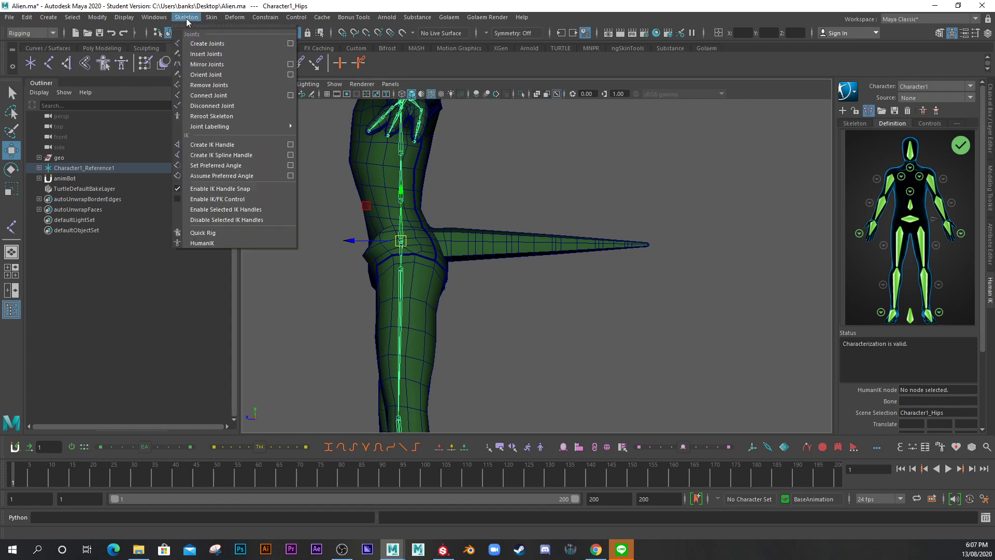
click(230, 44)
scroll(449, 257, up, 2)
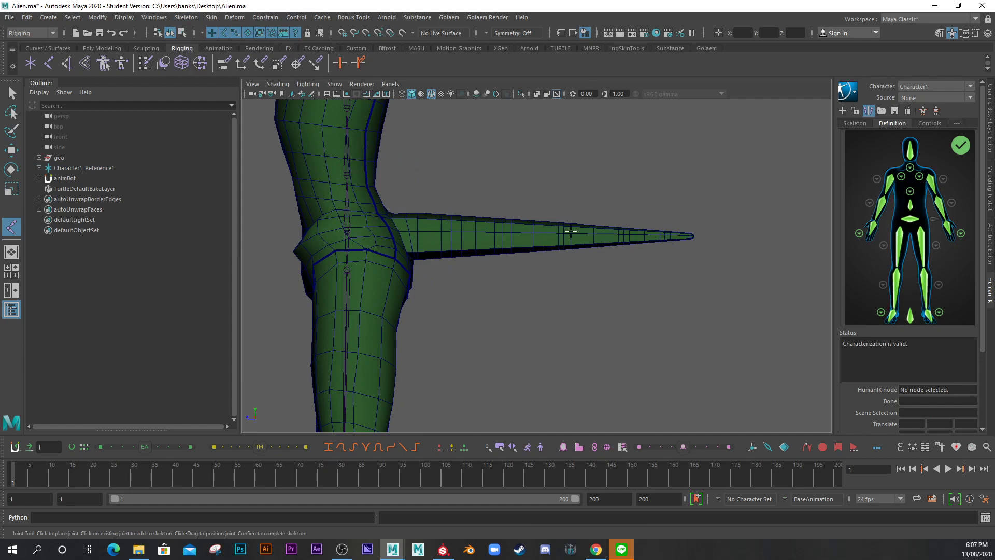
click(417, 231)
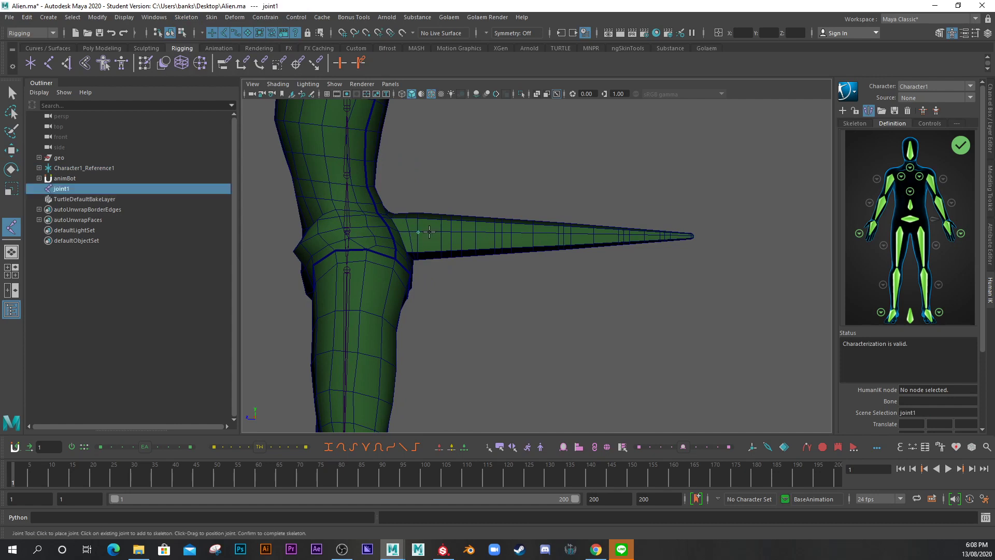
Add eight more joints in a straight line along the tail to its tip and complete the chain
drag(429, 231, 453, 235)
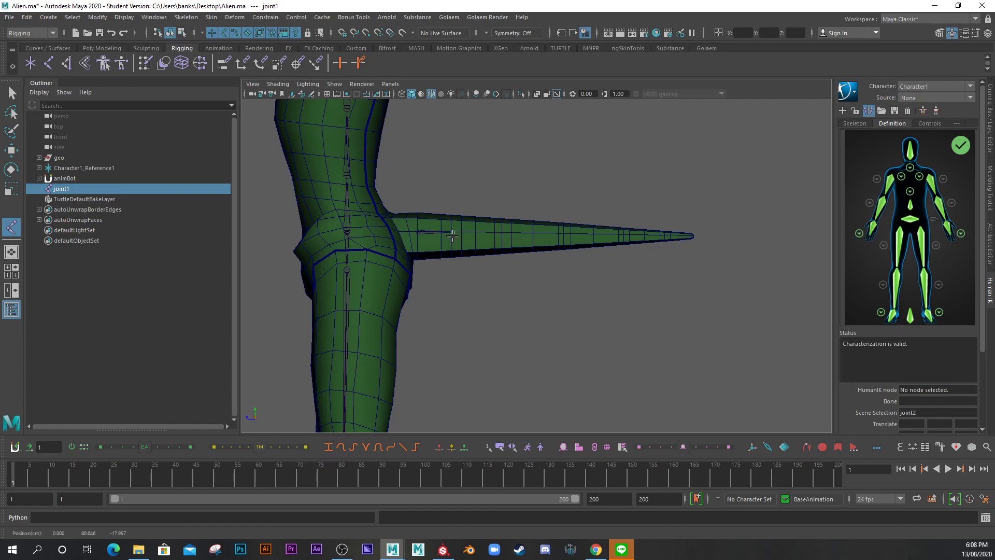
click(503, 234)
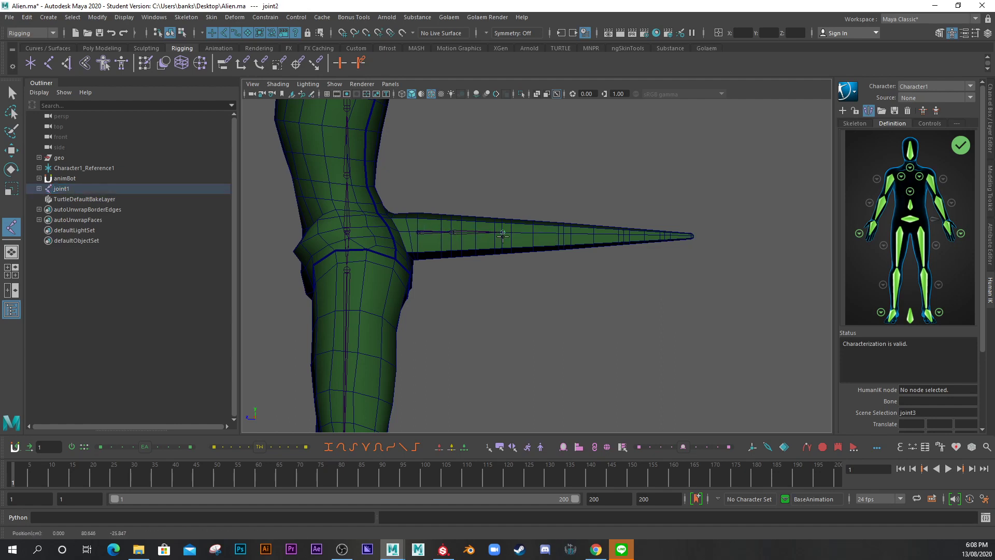
click(536, 234)
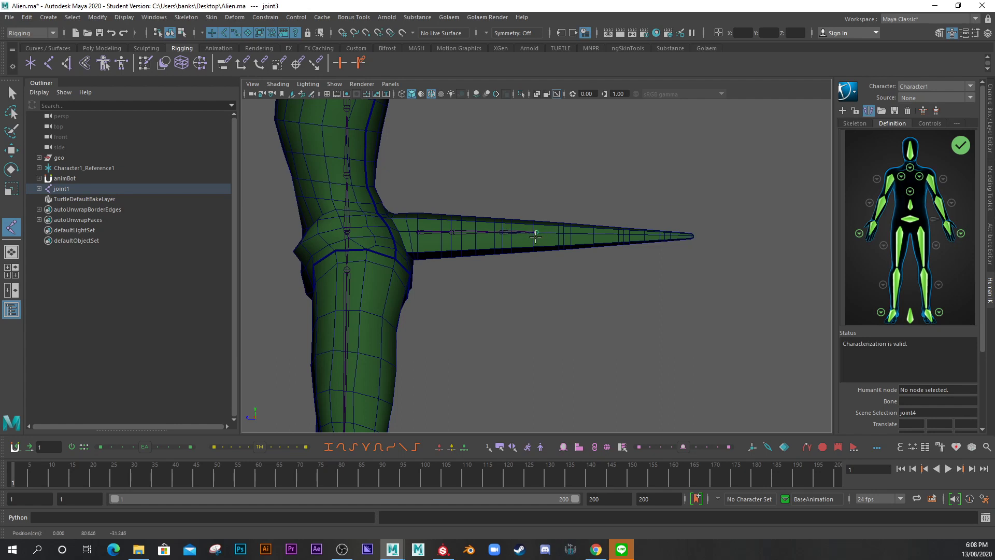
click(563, 232)
click(595, 234)
click(626, 235)
drag(628, 231, 695, 233)
scroll(640, 282, up, 5)
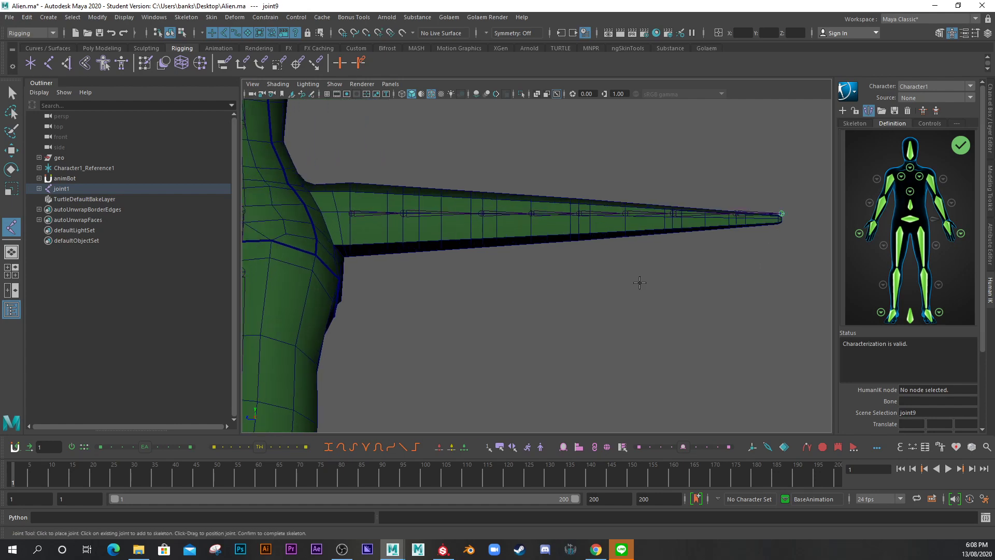
alt+middle_drag(686, 260, 351, 336)
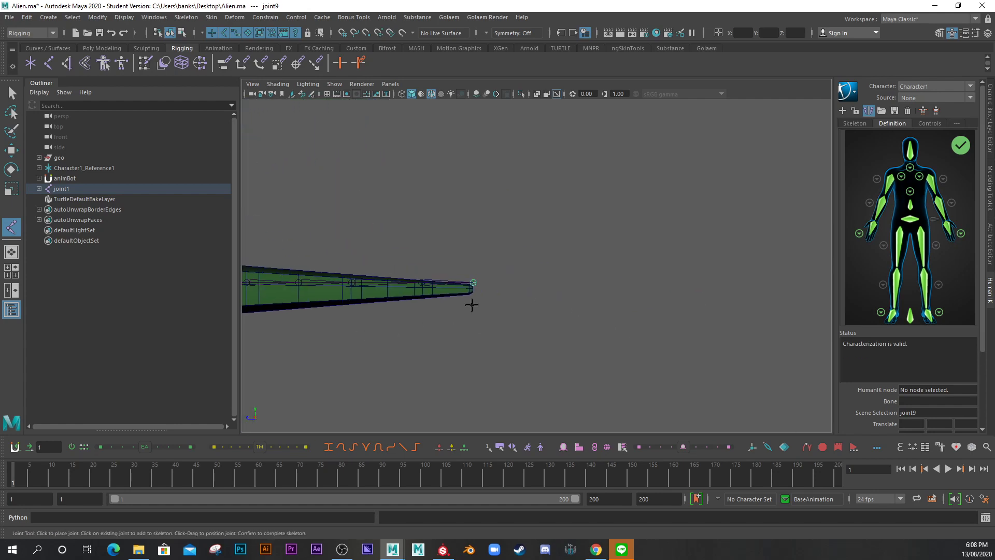
key(Return)
Move the whole tail joint chain slightly down so it runs through the middle of the tail mesh
scroll(426, 338, down, 2)
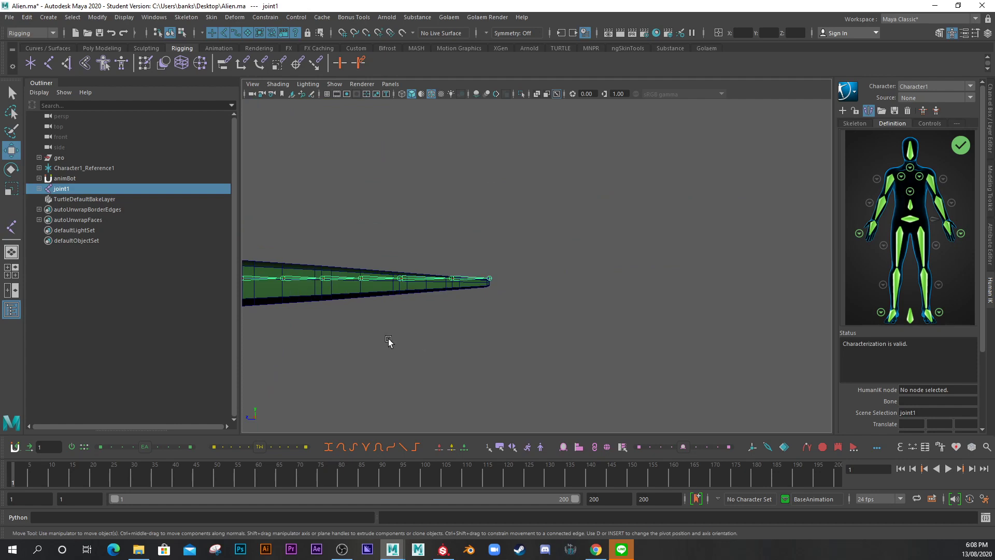
alt+middle_drag(329, 294, 643, 249)
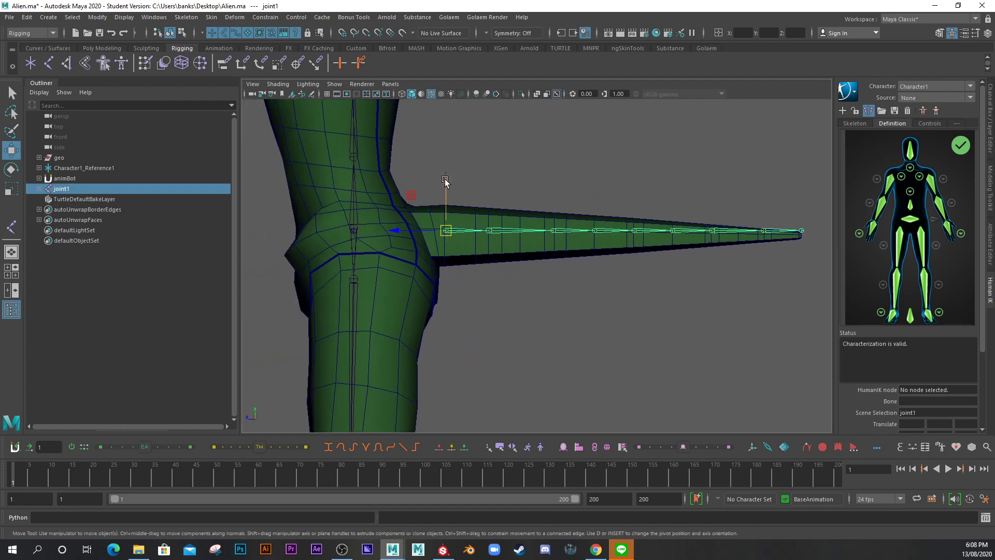
drag(446, 181, 448, 188)
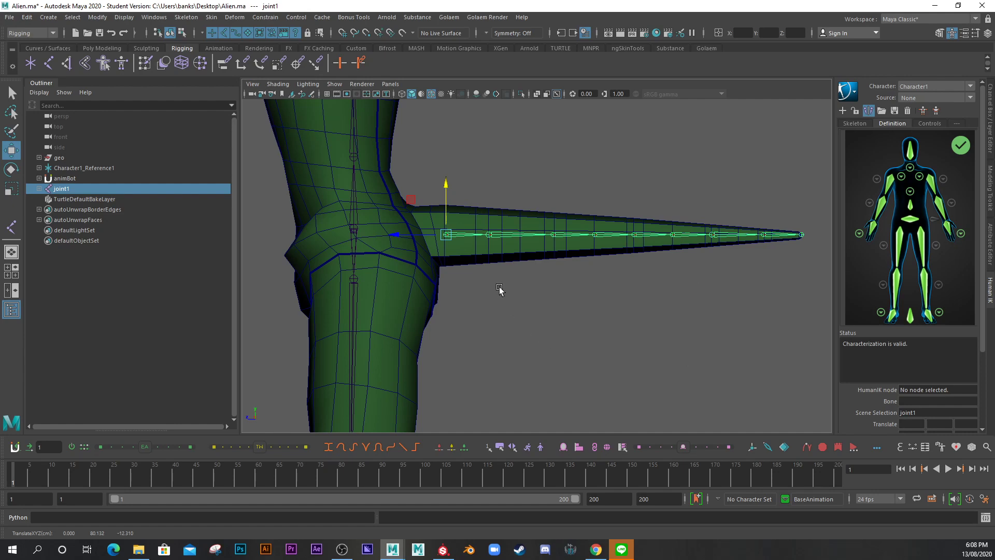
Connect the tail's root joint to the hips joint using Connect Joint in Parent joint mode
alt+middle_drag(490, 303, 525, 259)
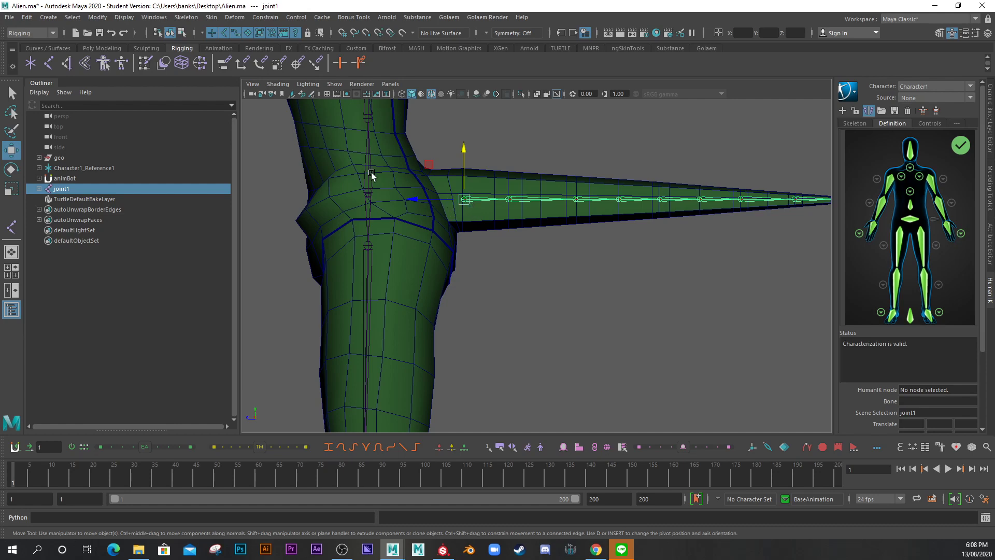
key(space)
click(461, 288)
drag(461, 289, 464, 268)
alt+right_drag(474, 266, 718, 358)
alt+middle_drag(520, 272, 659, 320)
scroll(642, 316, up, 4)
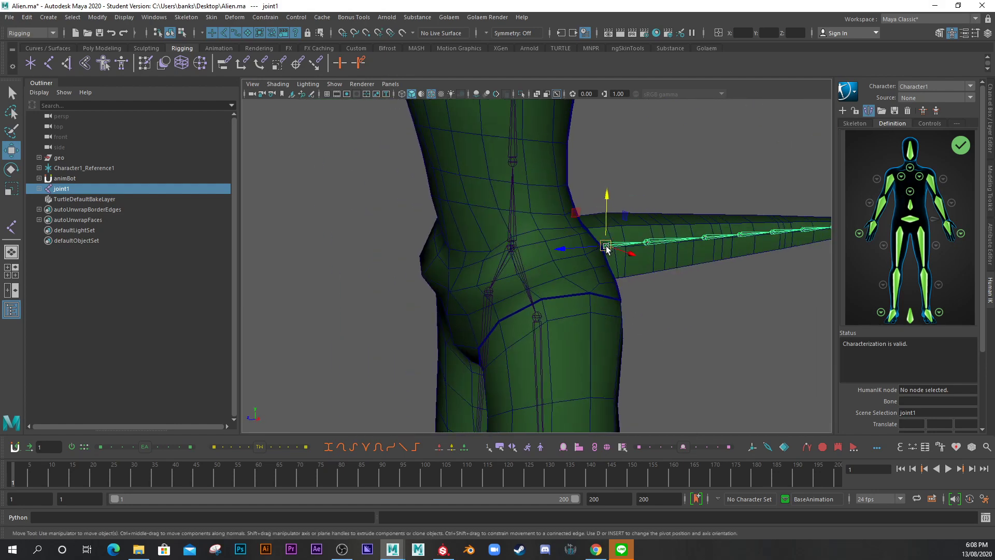
click(516, 244)
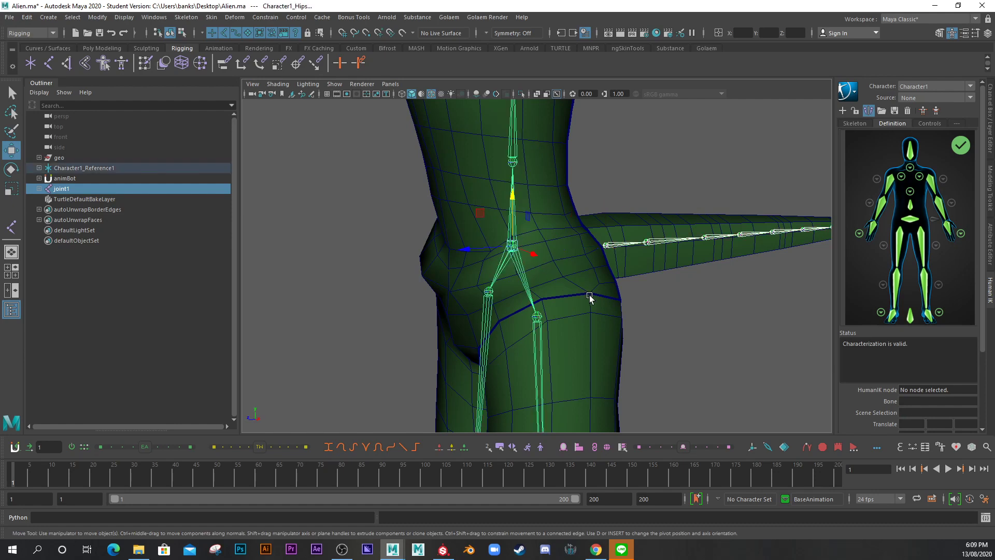
click(184, 17)
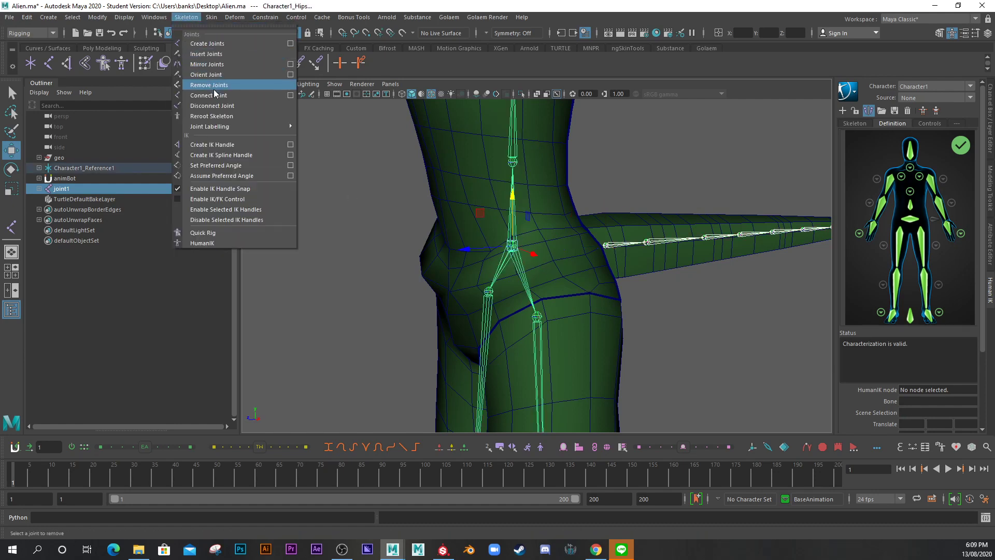
click(290, 96)
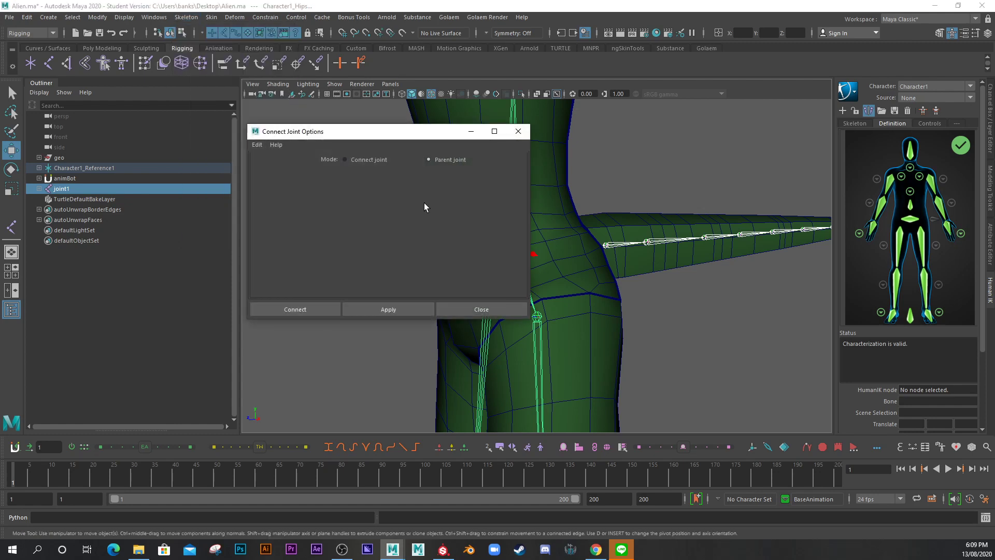
click(300, 309)
Select the tail's root joint and expand the Character1_Reference1 hierarchy in the Outliner through the hips down to the last tail joint
alt+drag(484, 263, 427, 230)
scroll(410, 228, up, 6)
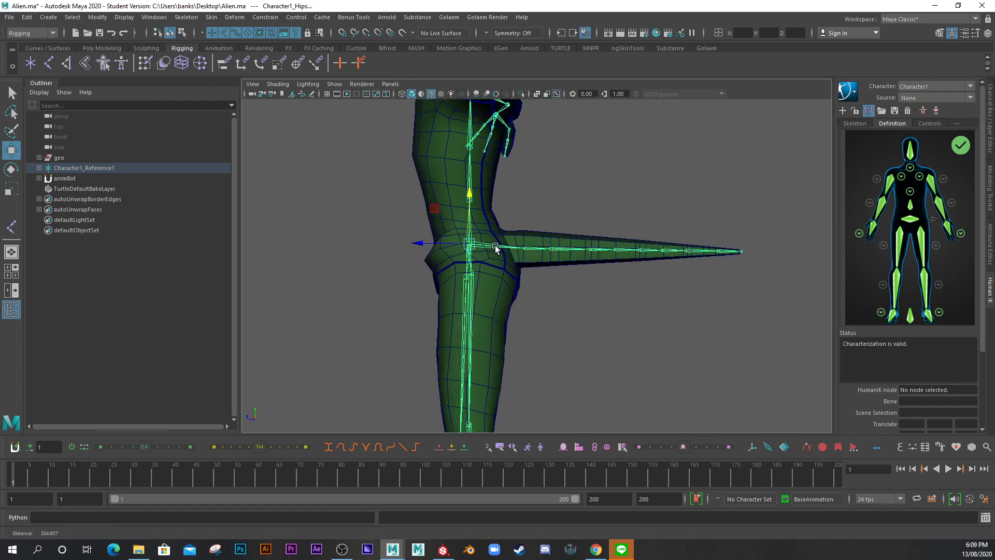
click(514, 228)
scroll(625, 304, down, 2)
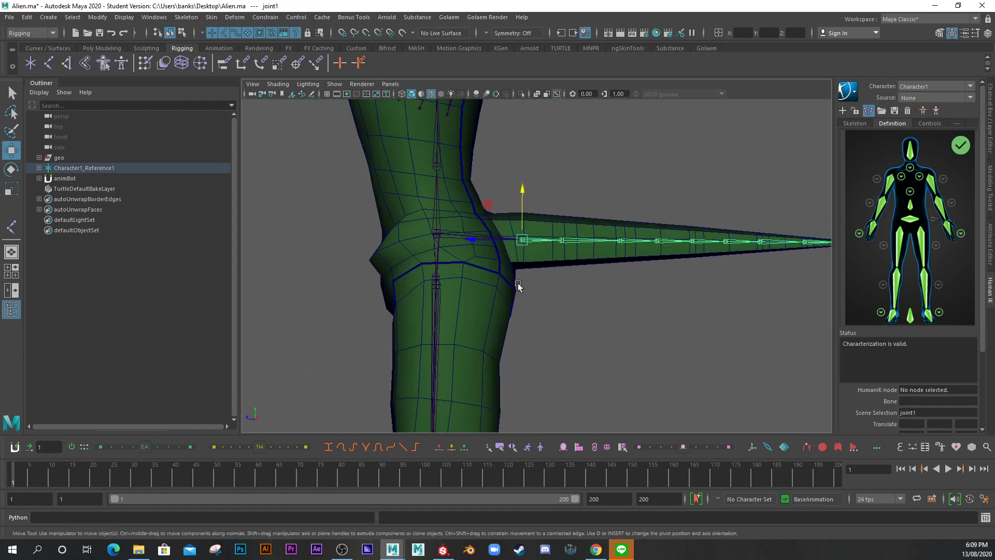
click(39, 168)
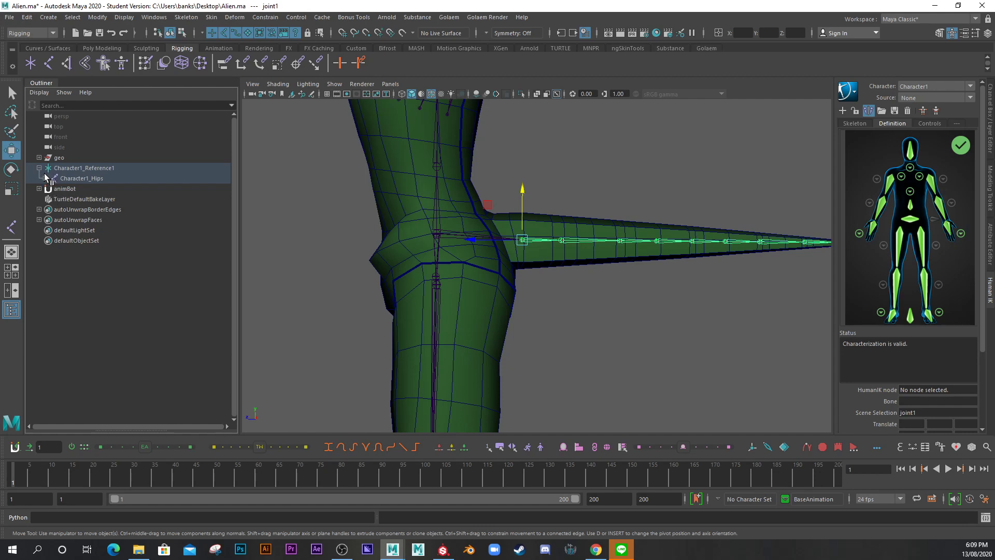
click(45, 178)
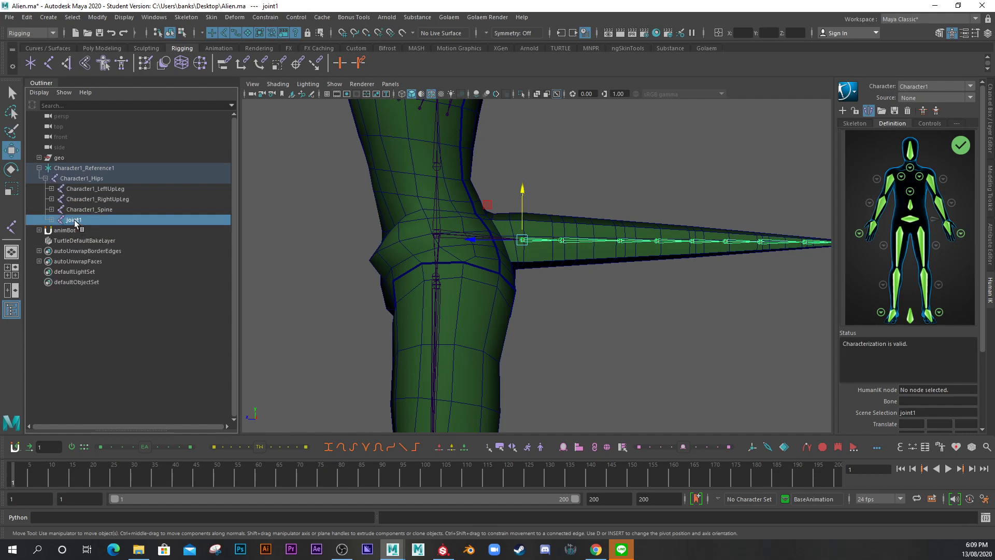
click(52, 220)
click(58, 230)
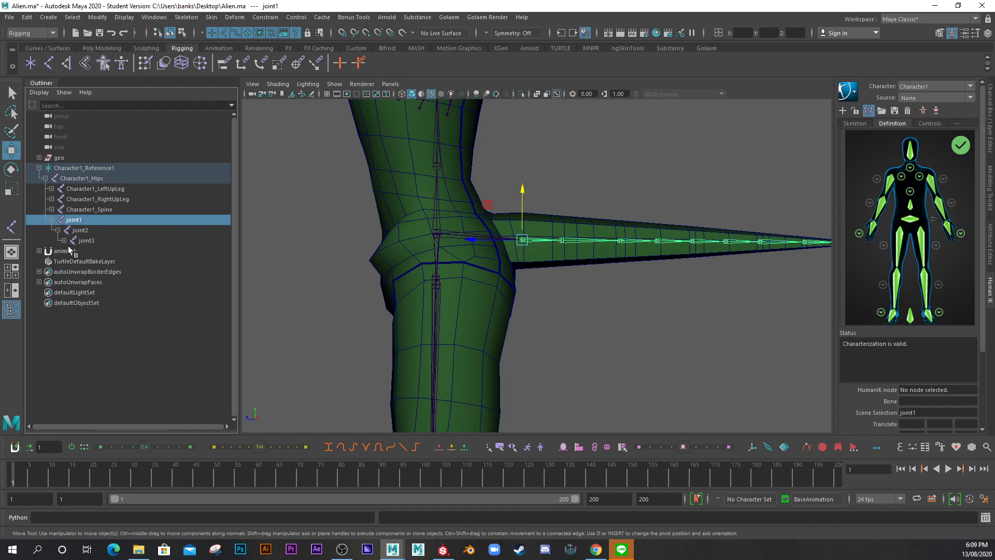
click(64, 241)
click(70, 251)
click(76, 261)
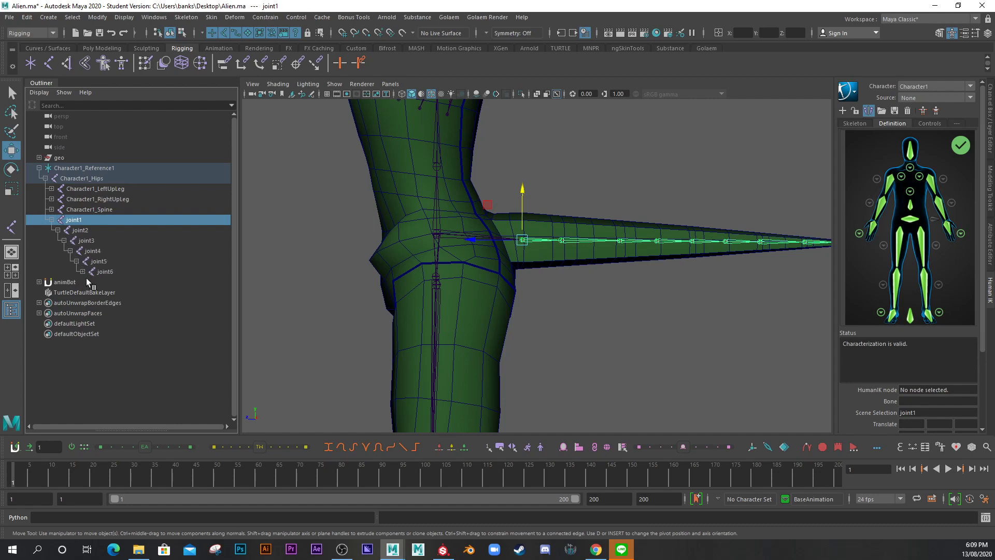
click(82, 271)
click(89, 282)
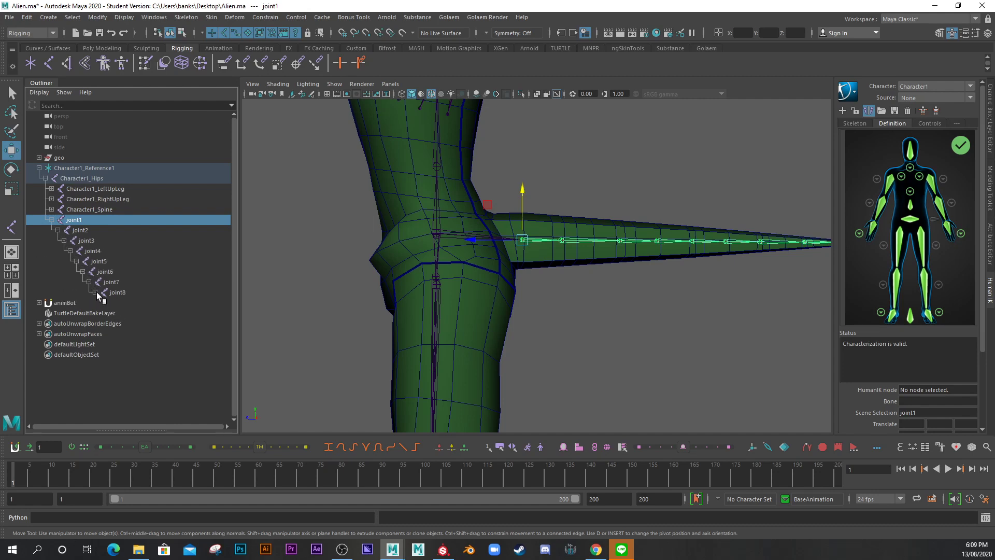
click(95, 292)
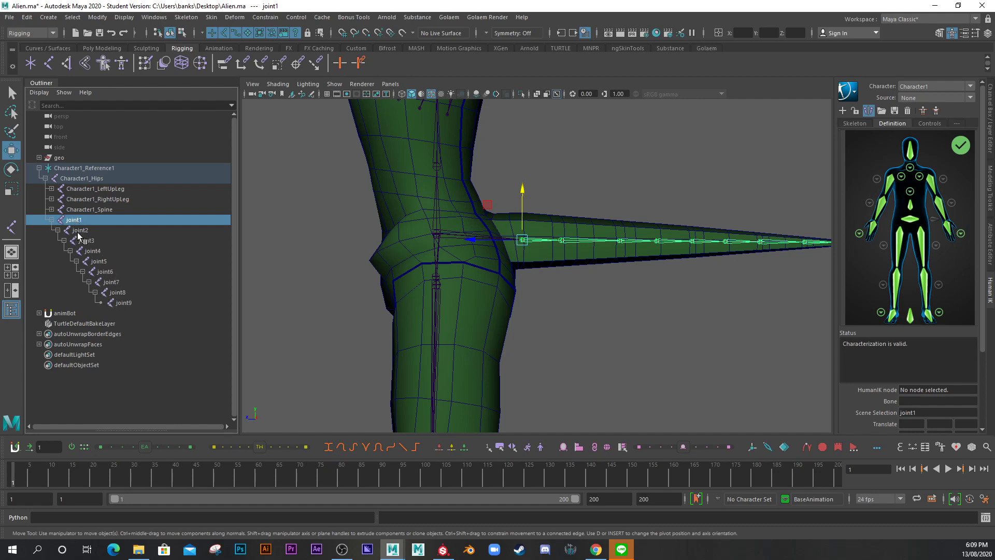
Rename the nine tail joints by searching their names for "joint" and replacing it with "Tail", and clear the selection
drag(77, 233, 124, 306)
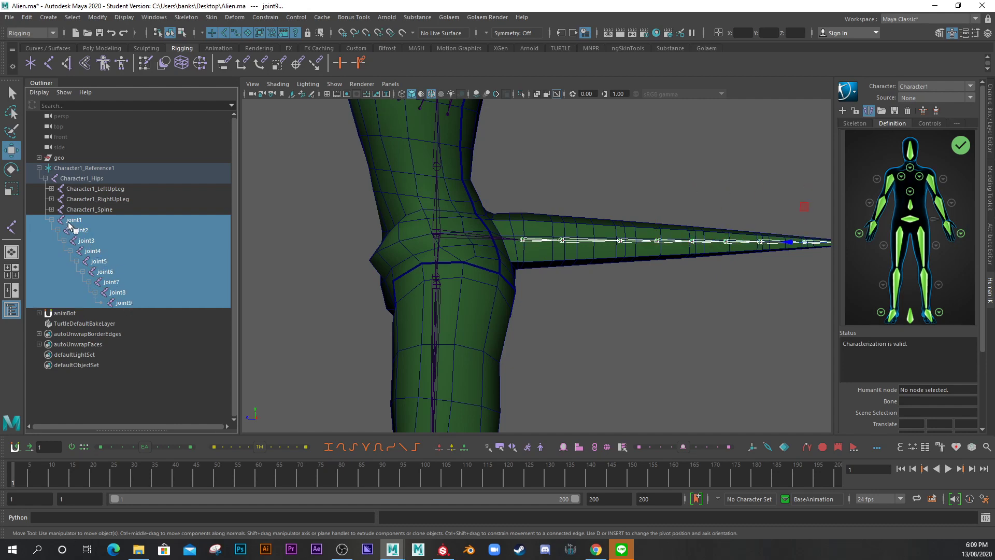
click(97, 17)
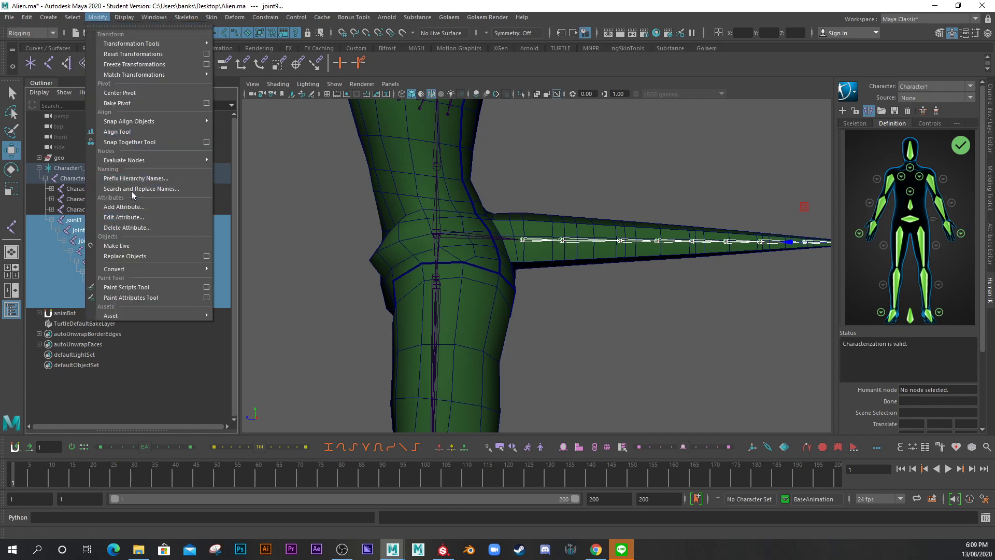
click(162, 188)
click(354, 160)
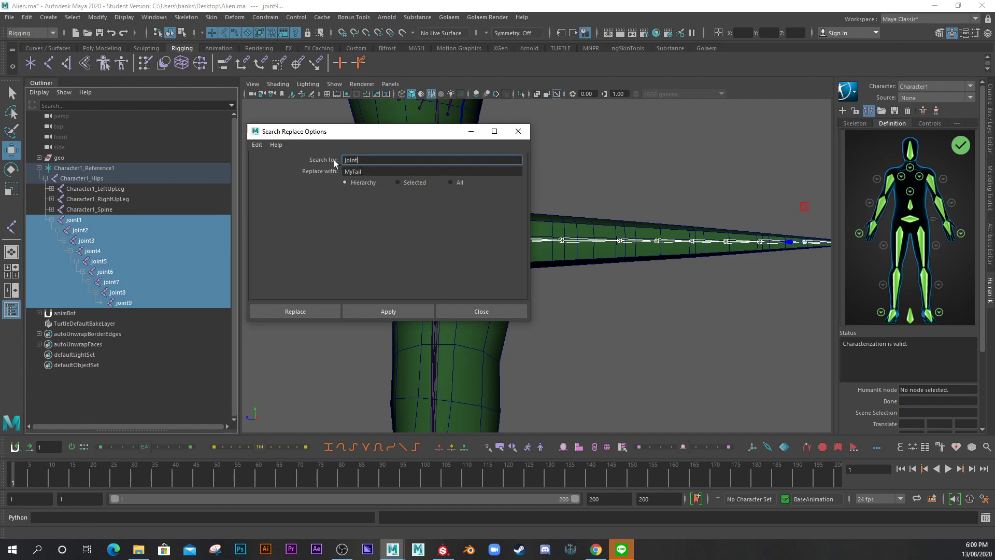
click(352, 171)
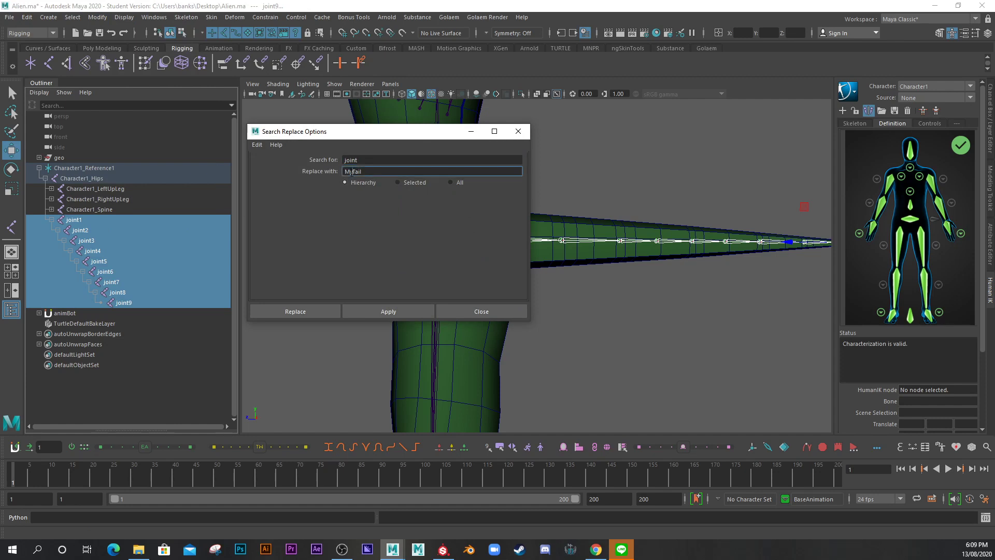
click(293, 311)
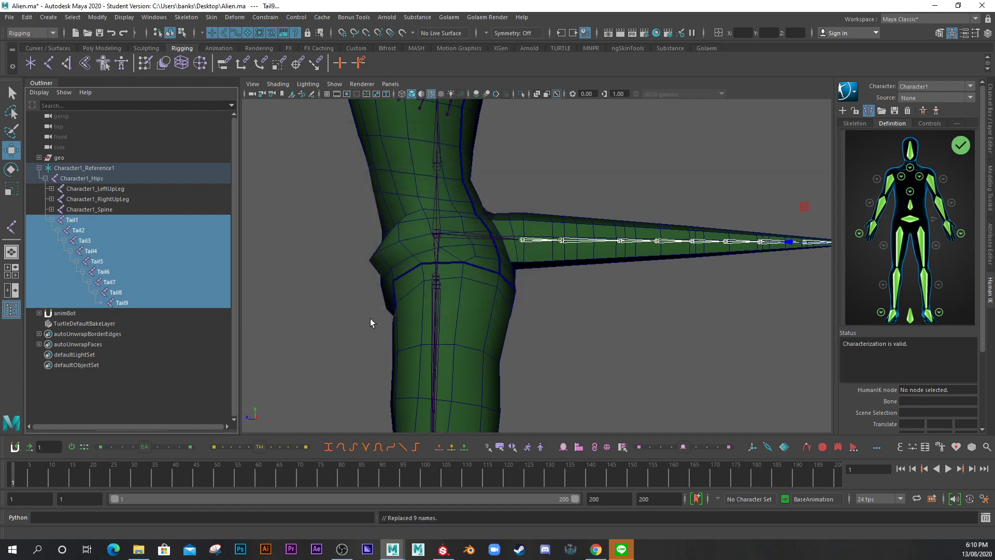
click(617, 294)
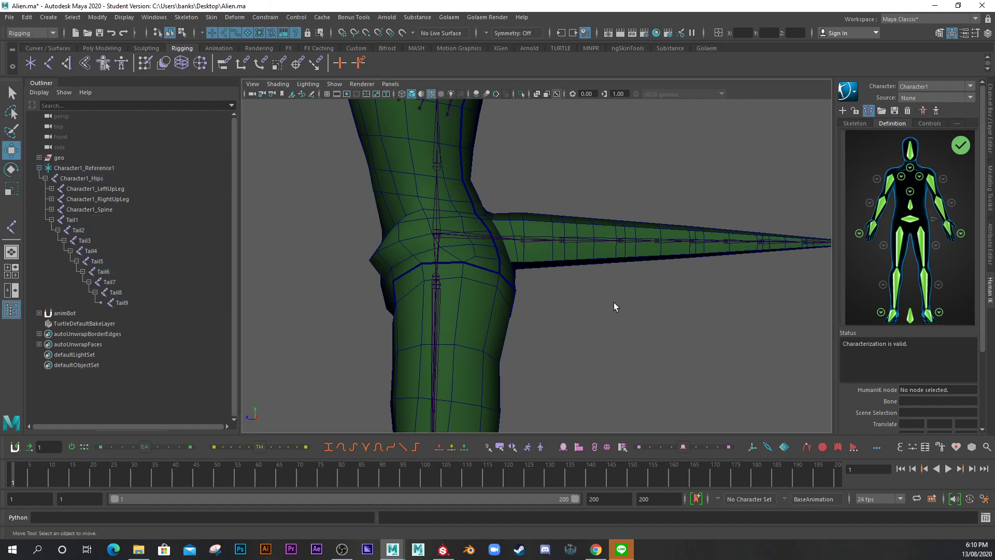
Select the Tail1 joint and hide the geo_layer display layer so the alien mesh is out of view
alt+drag(569, 304, 480, 266)
click(450, 236)
alt+drag(450, 237, 498, 302)
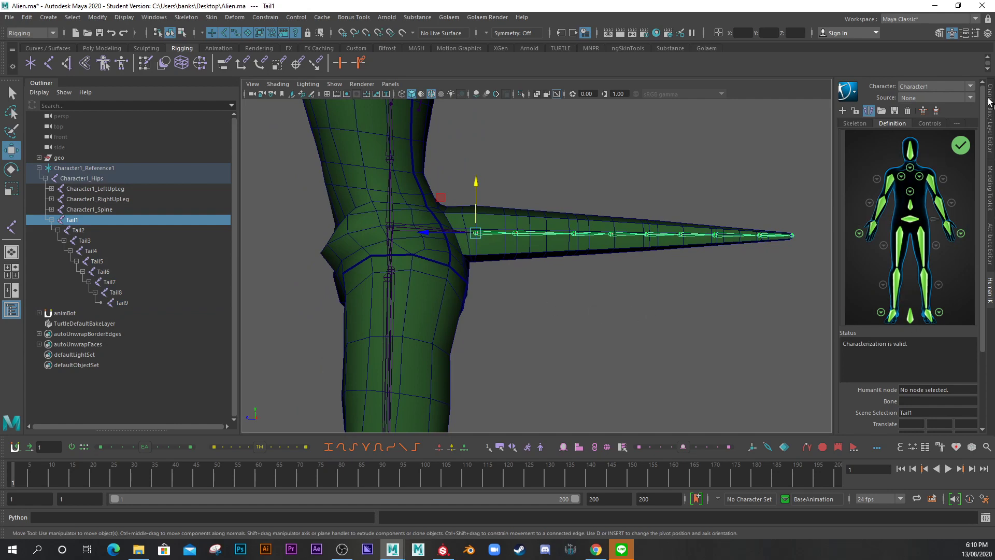
click(989, 114)
click(862, 384)
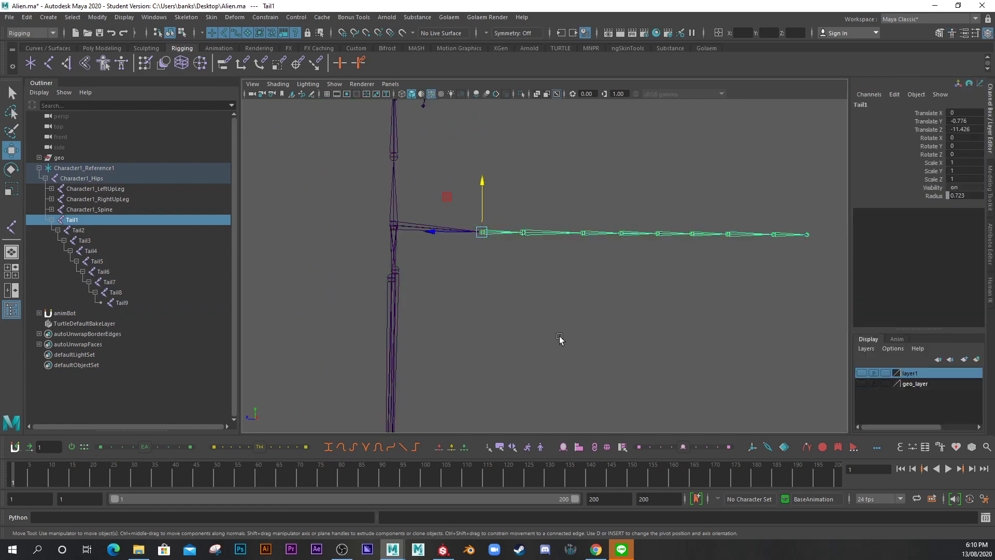
Create an IK Spline Handle from Tail1 to the last tail joint, with an automatically created and simplified 3-span curve
scroll(527, 309, up, 3)
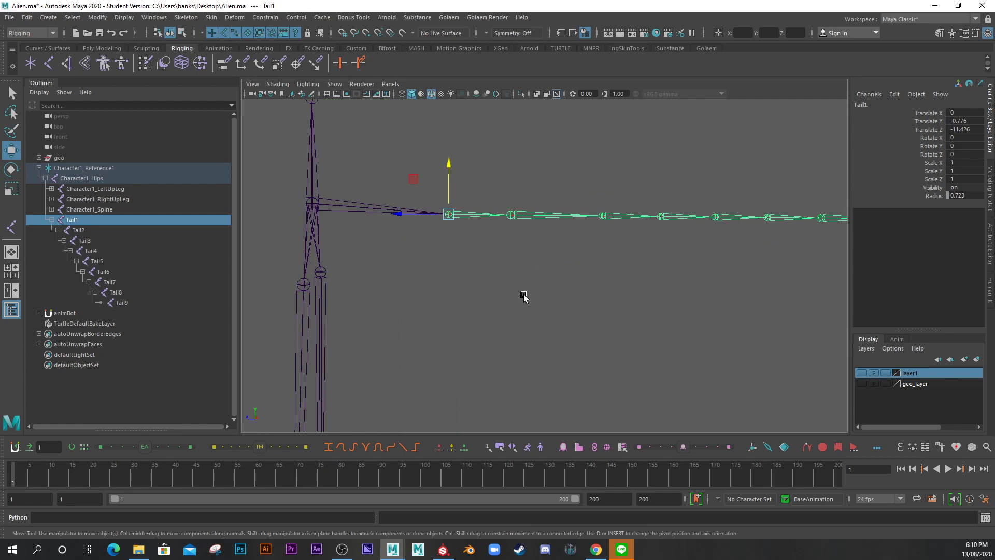
scroll(520, 301, down, 2)
alt+middle_drag(535, 306, 453, 289)
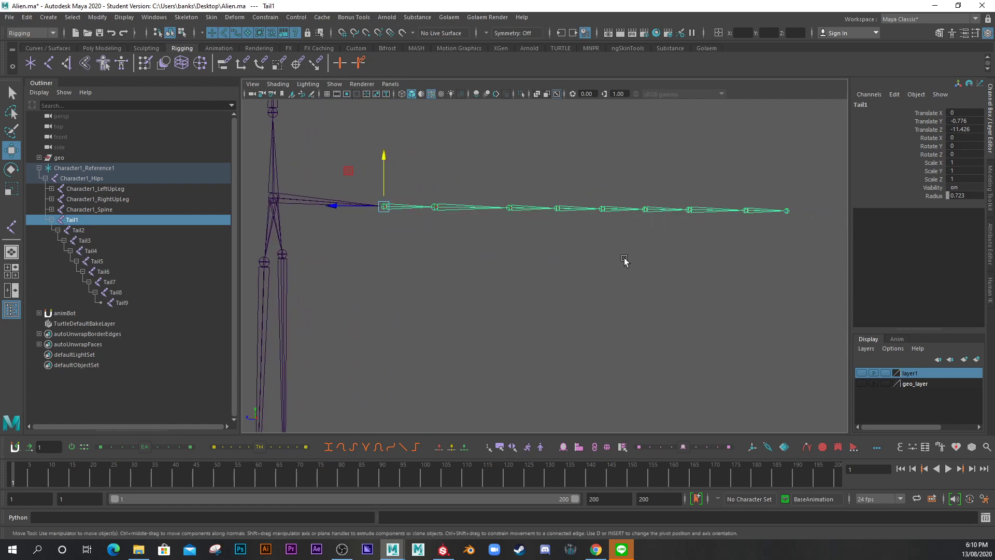
click(186, 17)
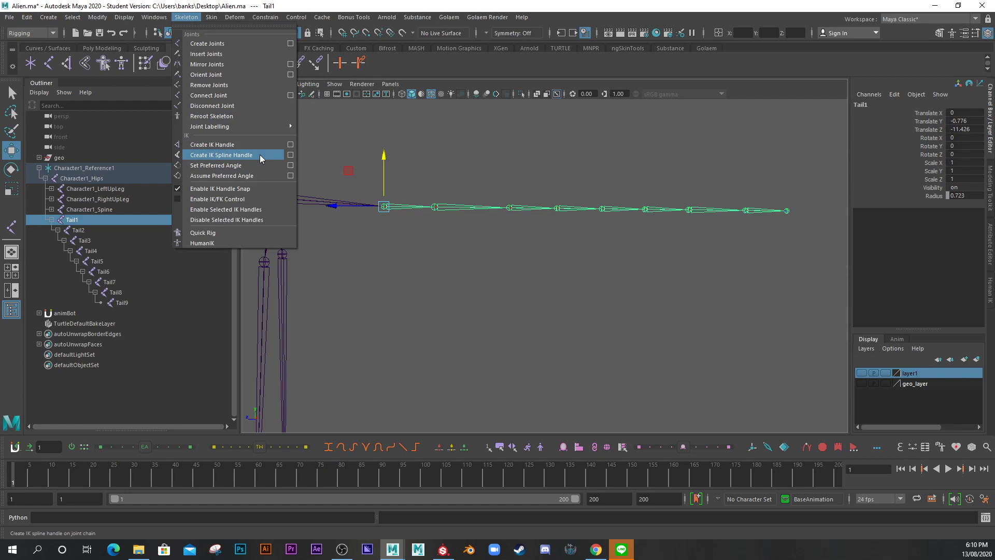
click(291, 157)
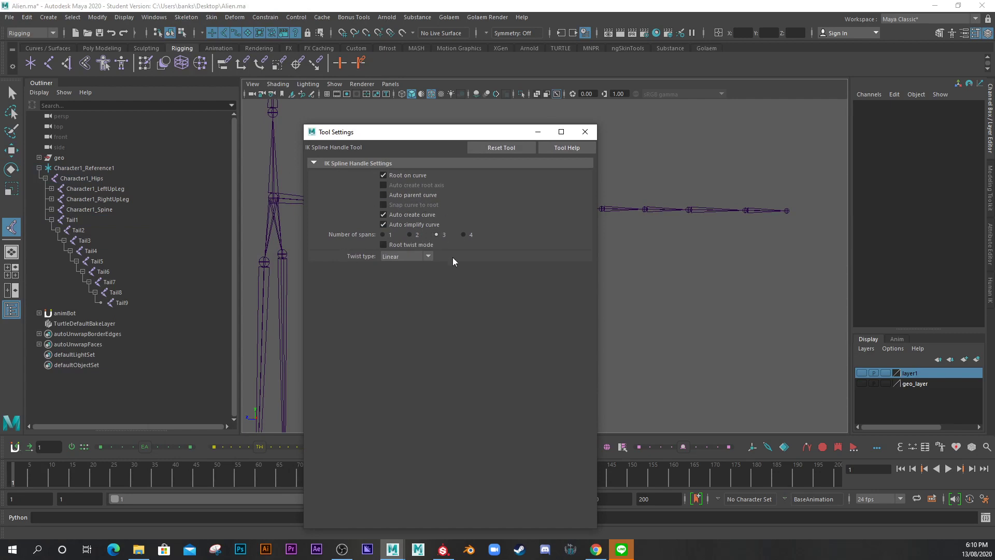
drag(448, 135, 125, 262)
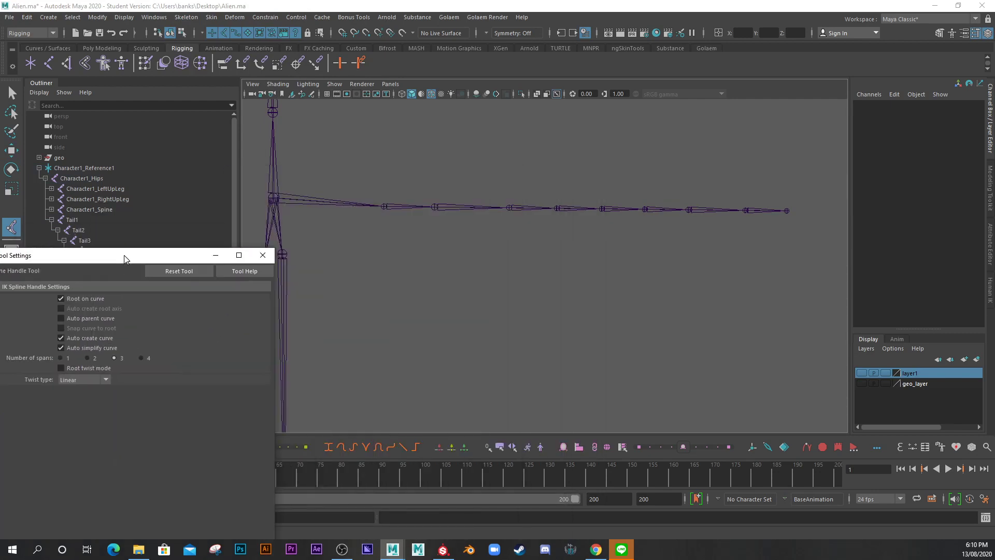
click(385, 208)
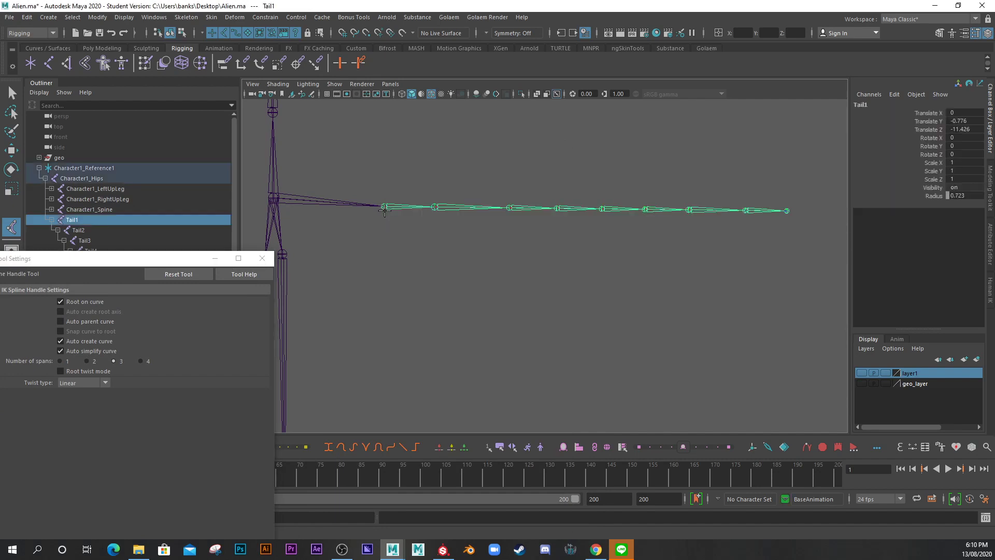
click(788, 211)
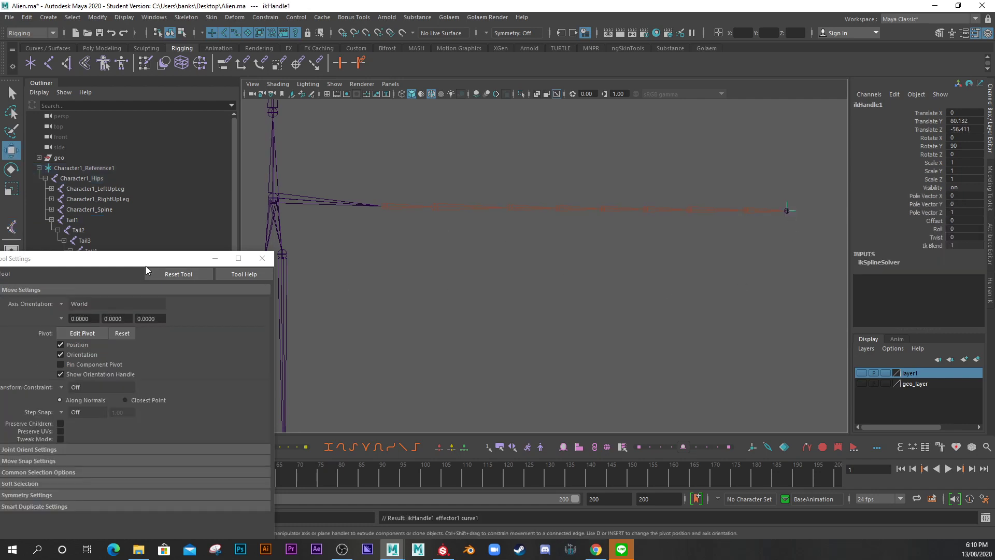
drag(153, 257, 518, 262)
click(627, 265)
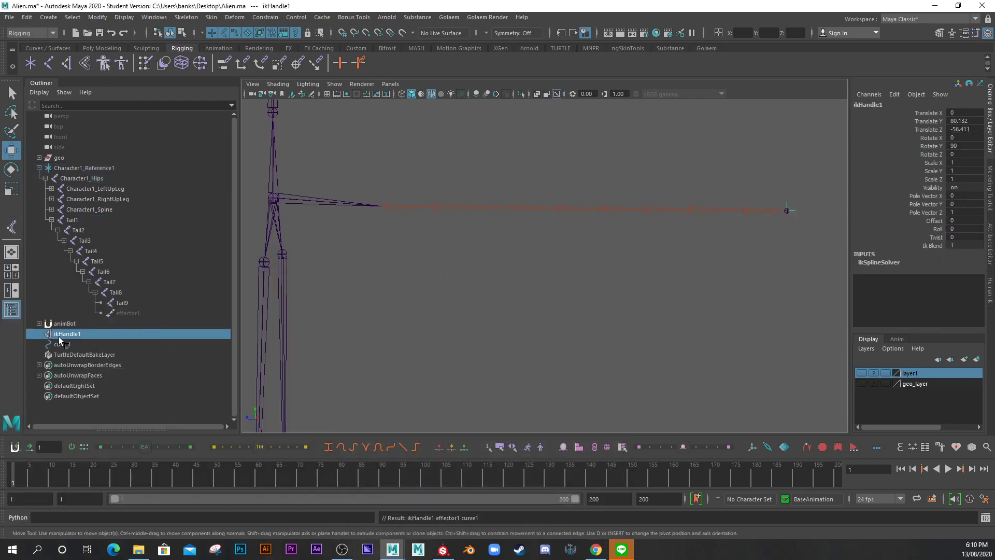
Collapse the Tail1 hierarchy in the Outliner and compare the new spline curve with the tail joint chain by selecting each
click(63, 344)
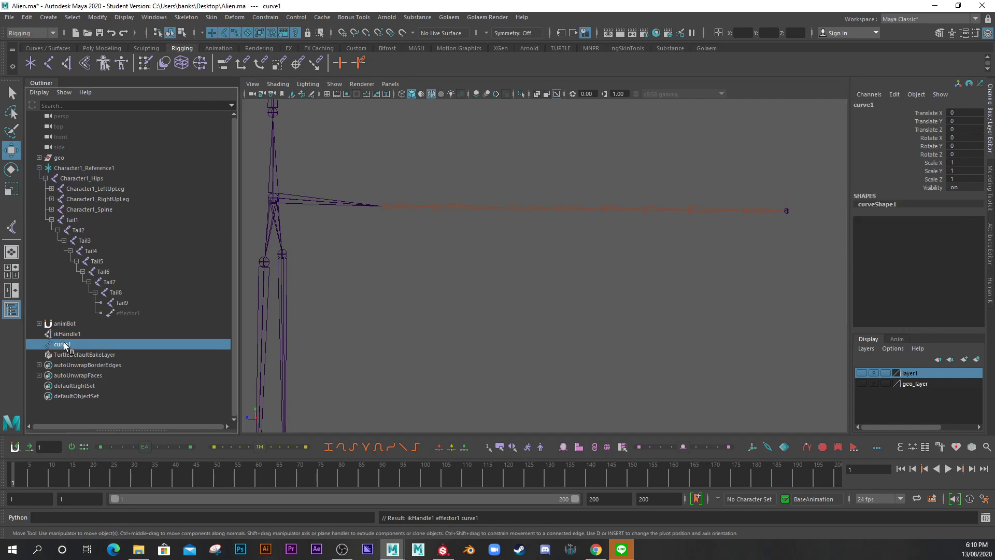
click(52, 220)
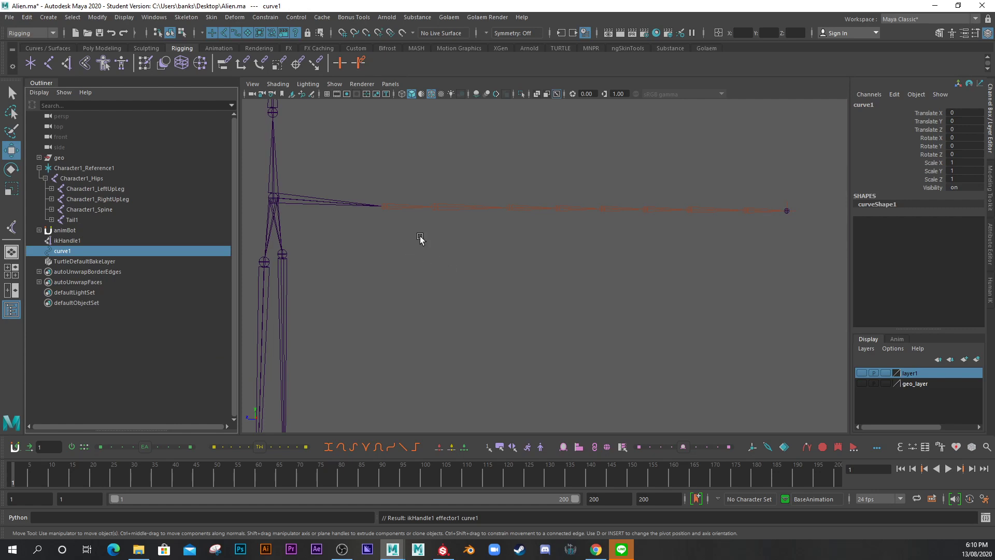
alt+middle_drag(421, 238, 438, 243)
mouse_move(438, 243)
alt+right_down()
mouse_move(535, 273)
mouse_move(443, 252)
alt+right_up()
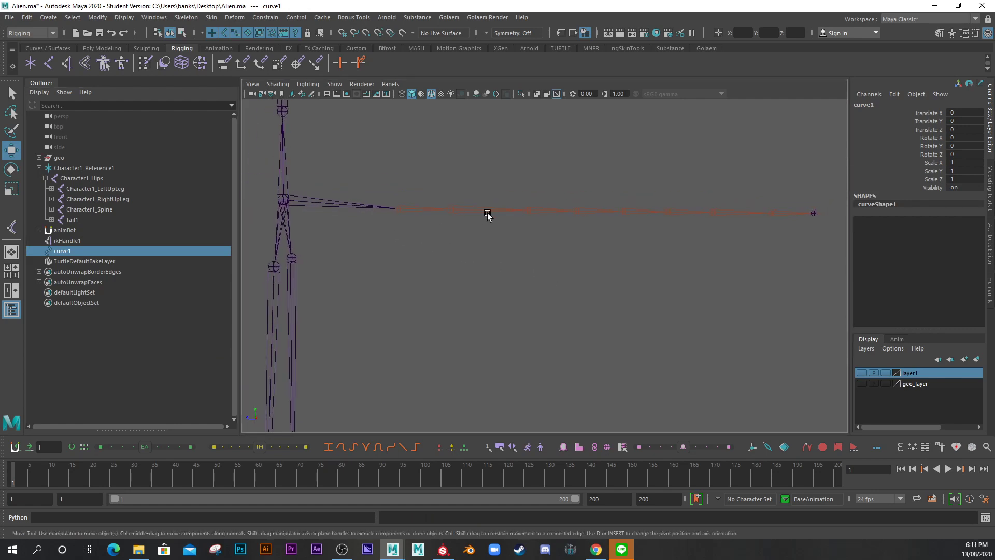
click(421, 209)
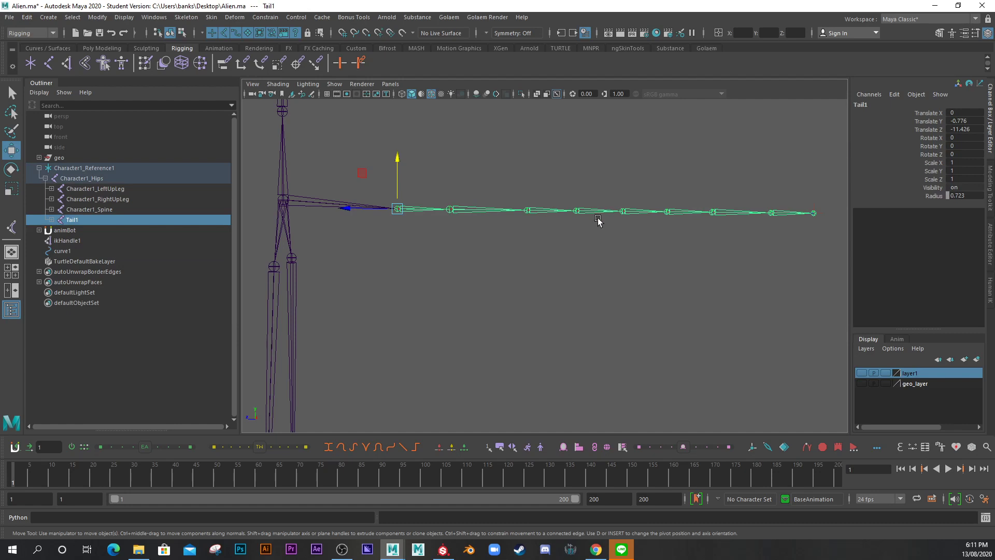
key(f)
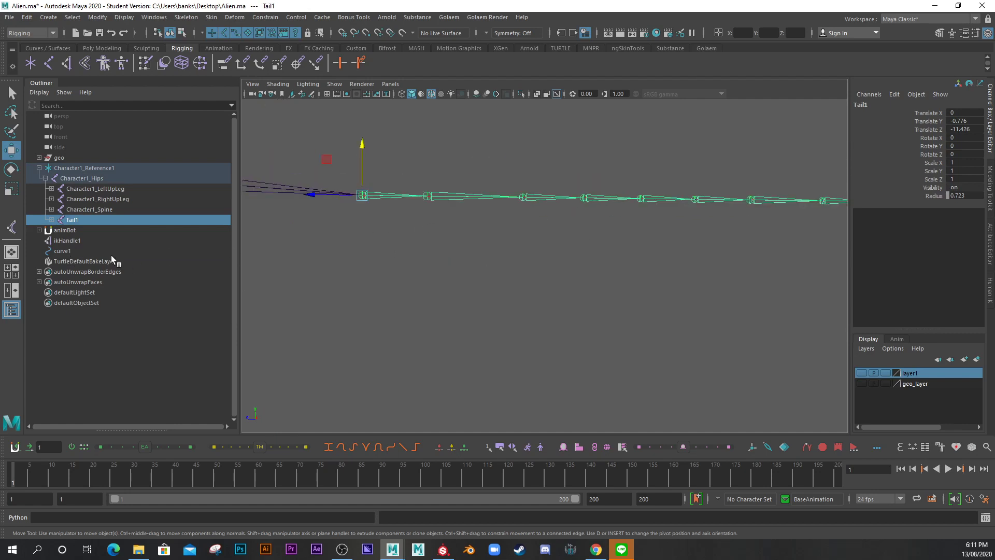
click(64, 251)
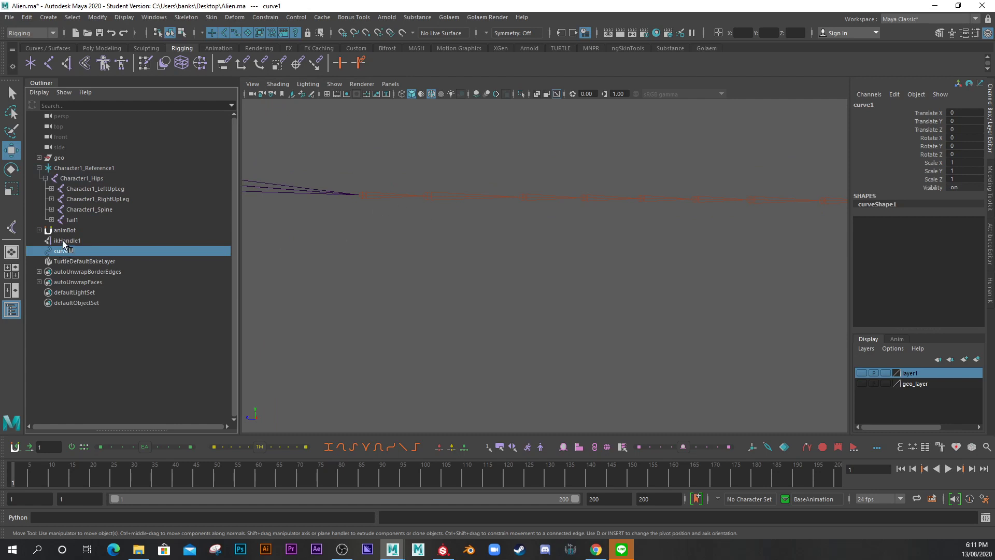
click(381, 196)
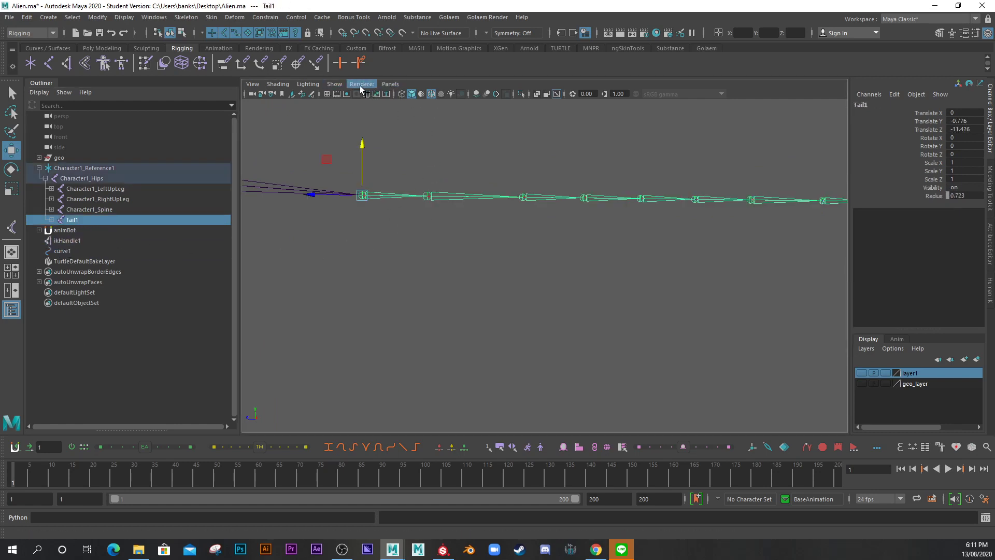
Hide joints in the viewport and display the control vertices of curve1
click(334, 84)
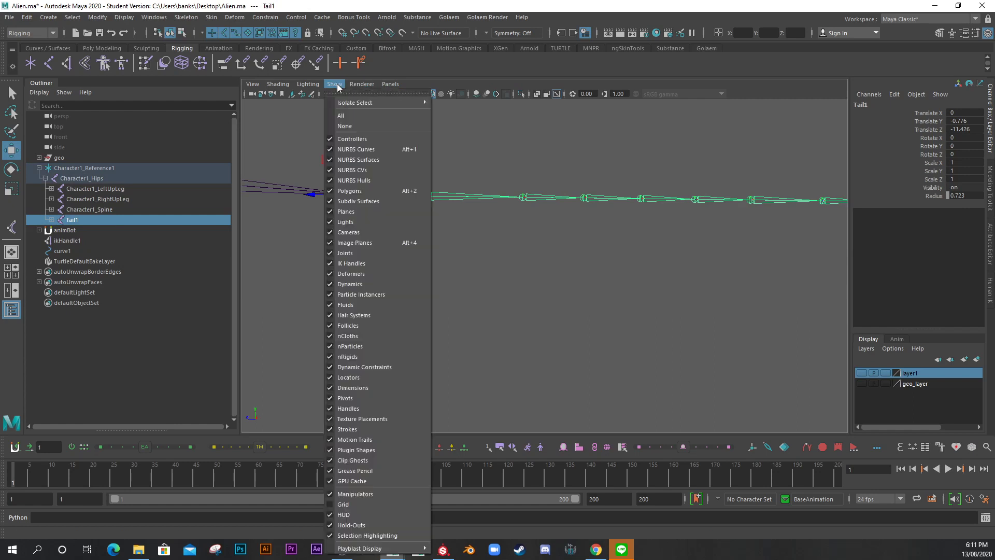
click(332, 253)
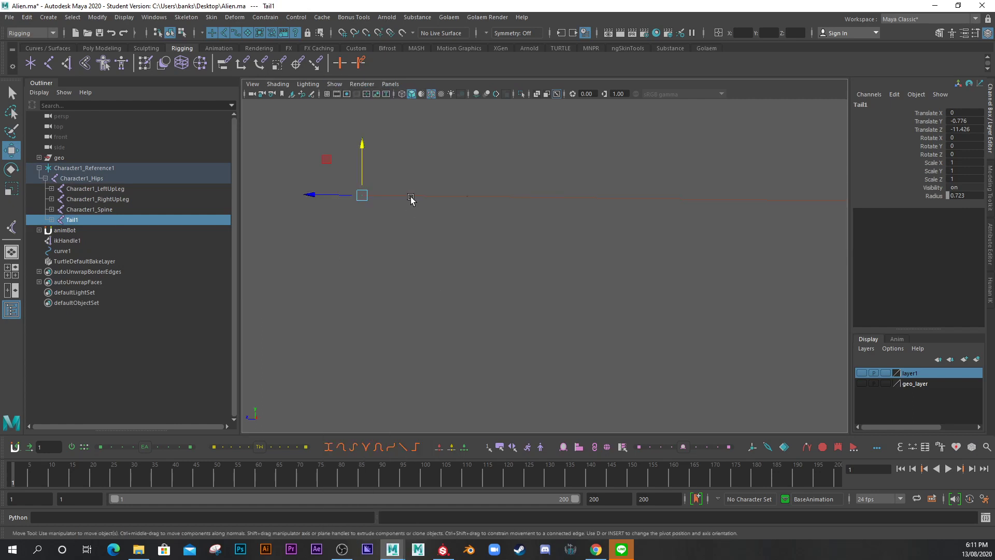
click(70, 250)
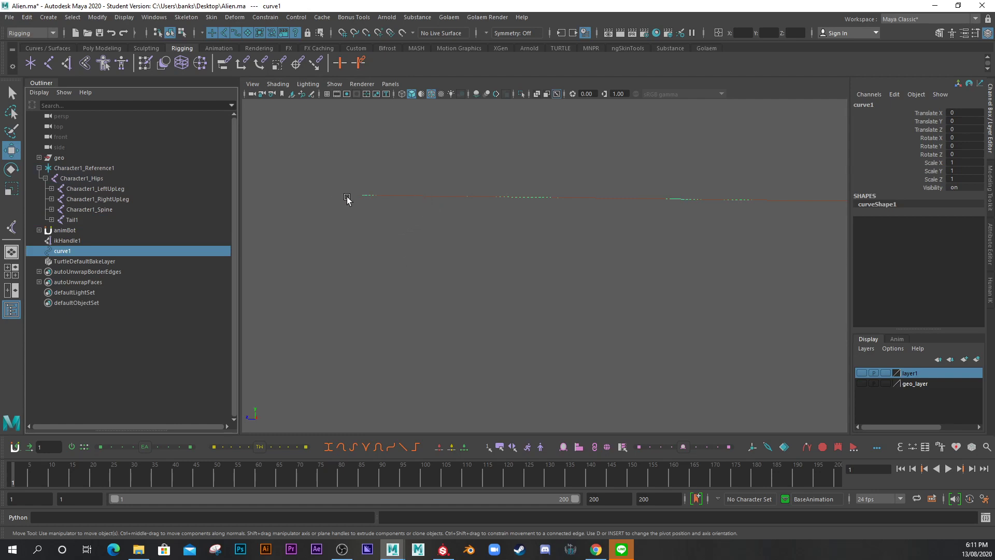
right_click(369, 197)
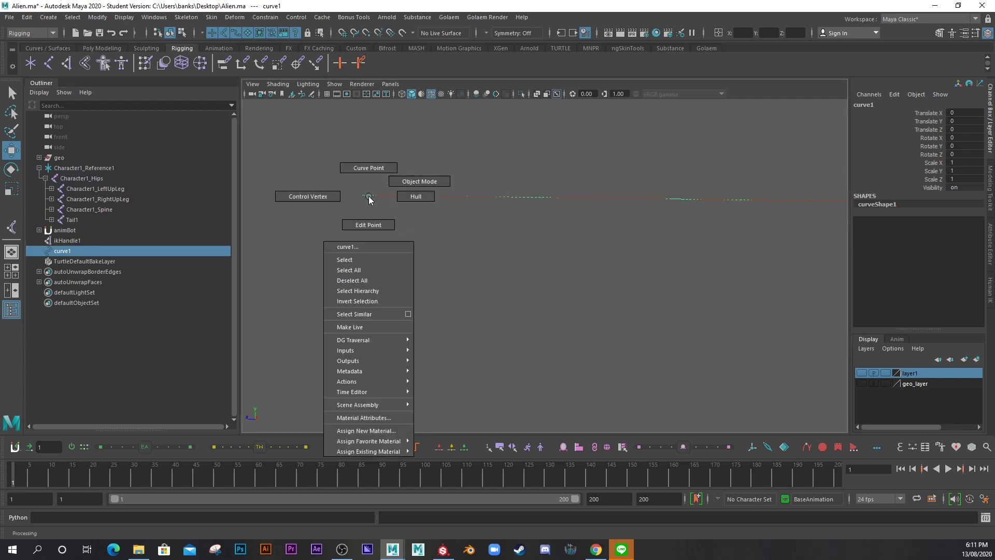
click(309, 198)
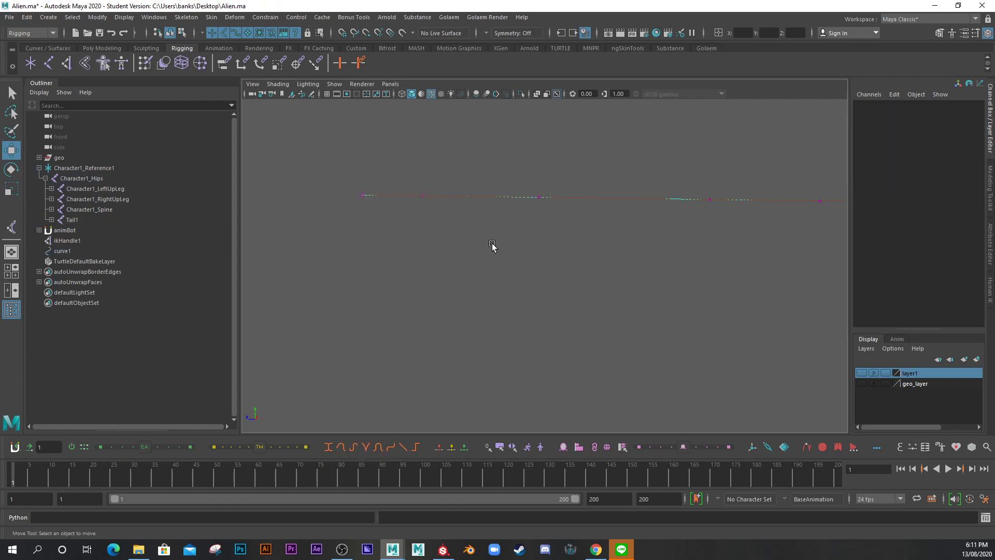
alt+drag(492, 246, 504, 282)
alt+middle_drag(551, 284, 567, 289)
Try raising the second control vertex of curve1 with the joints hidden, and undo the move
click(399, 221)
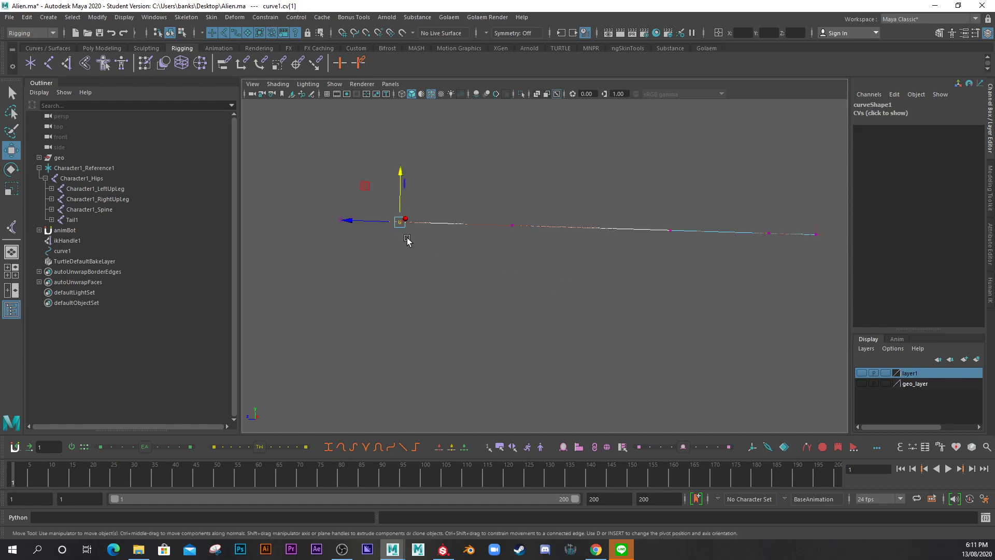
drag(399, 171, 428, 127)
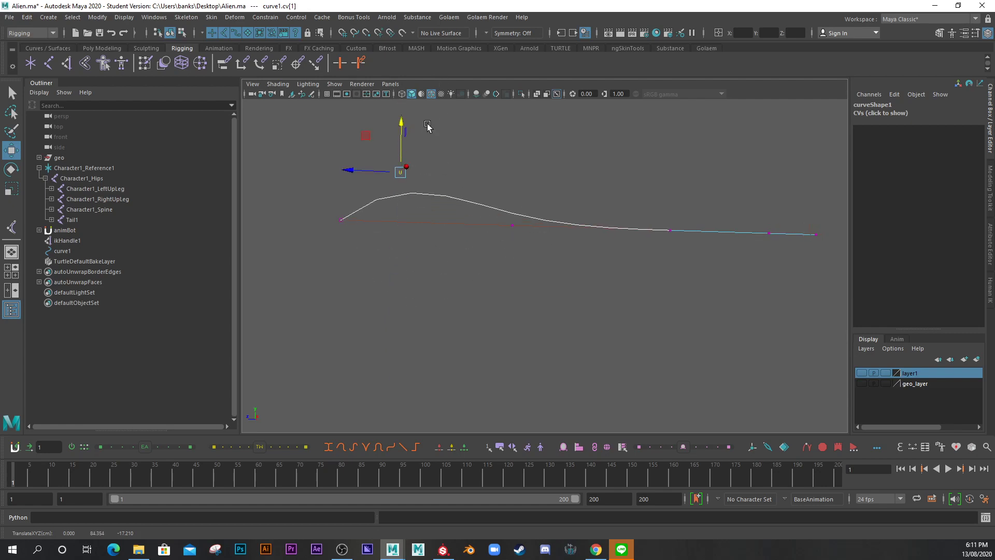
key(ctrl+z)
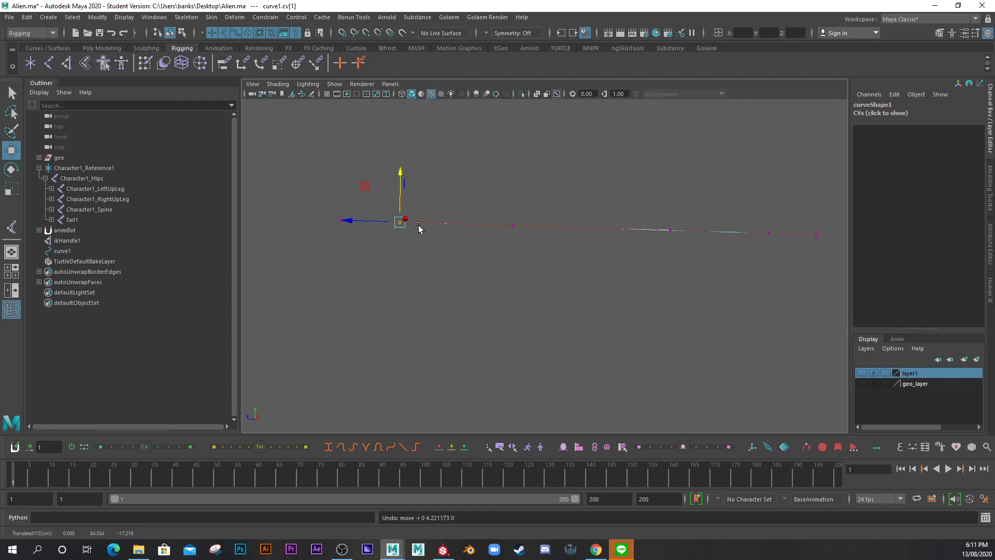
Show joints in the viewport again, test the tail's bending by raising the second control vertex, and undo that move
click(334, 84)
click(345, 253)
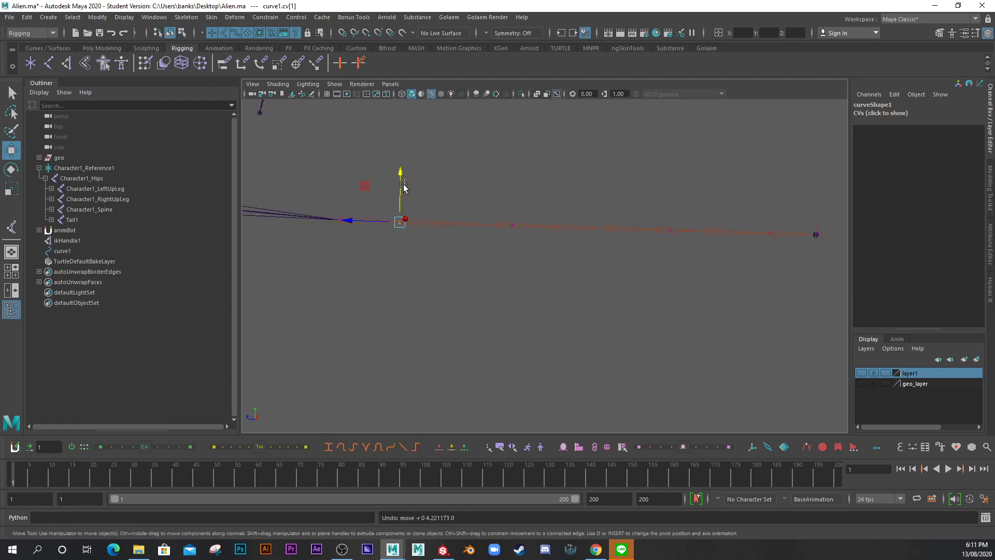
drag(400, 182, 432, 104)
key(ctrl+z)
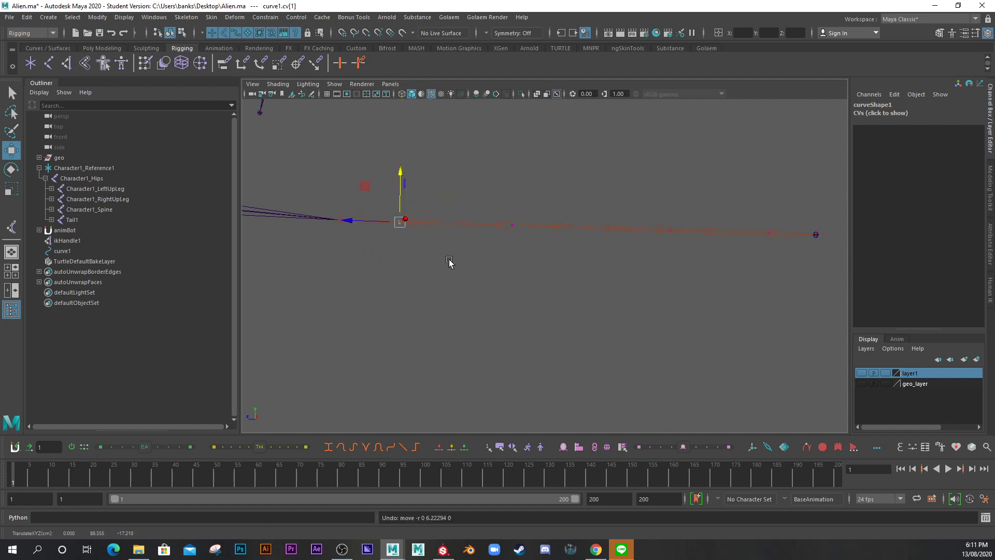
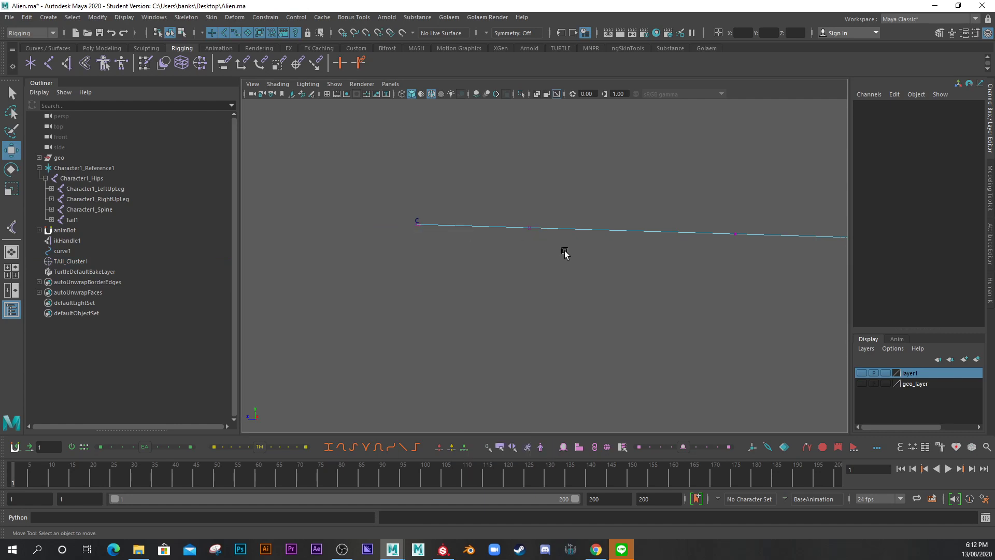
Create a cluster on the second control vertex of curve1 and name it Tail_Cluster_2
click(529, 227)
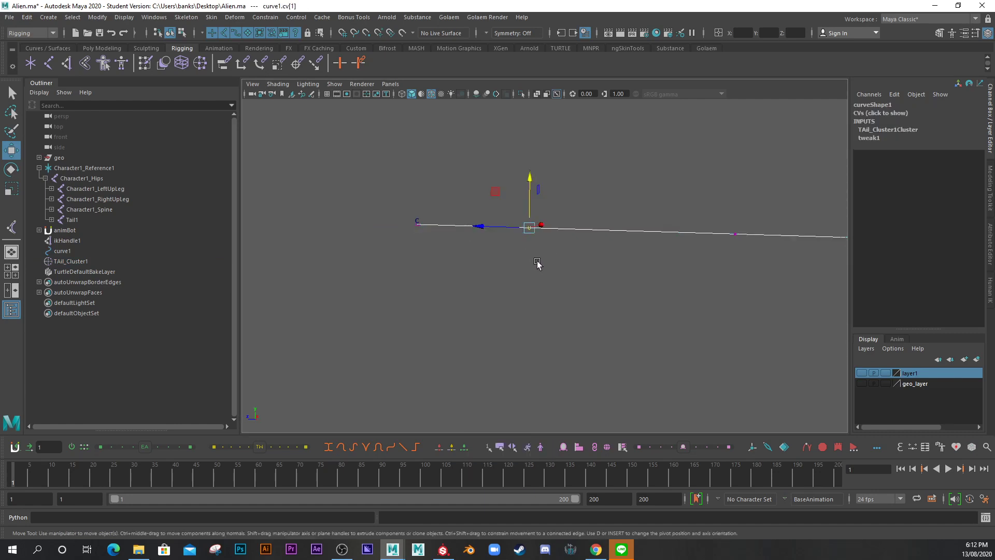
key(g)
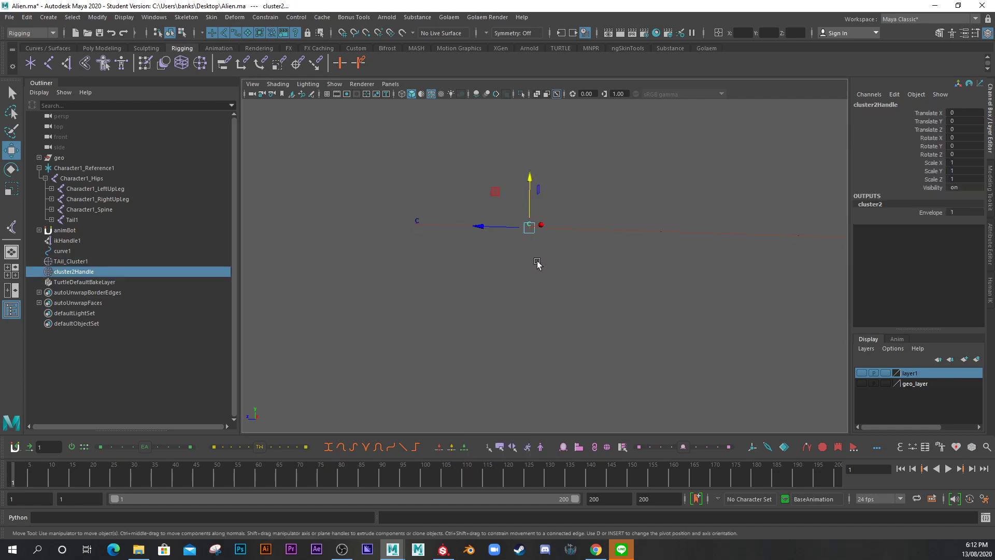
double_click(85, 273)
text(Ti)
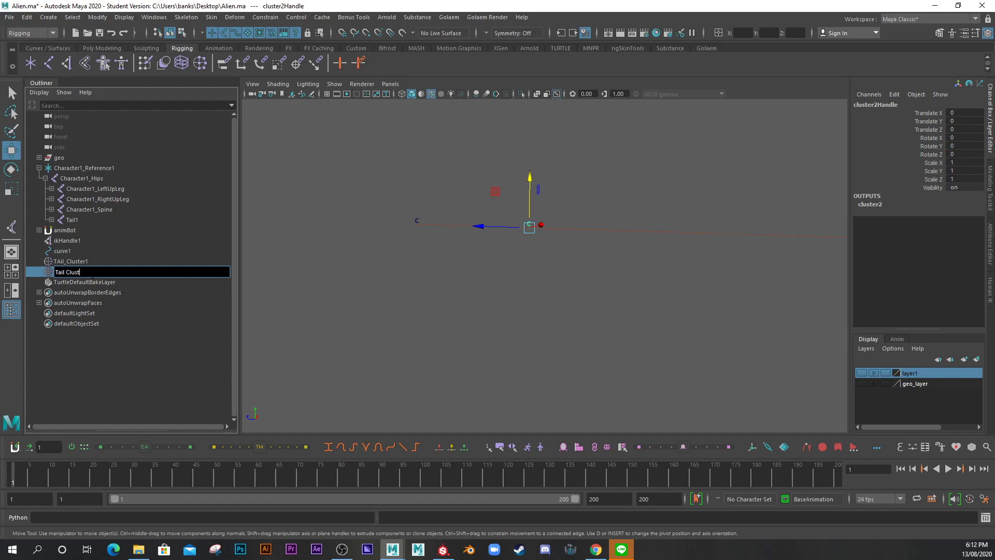
text(il Cluster 2)
key(Return)
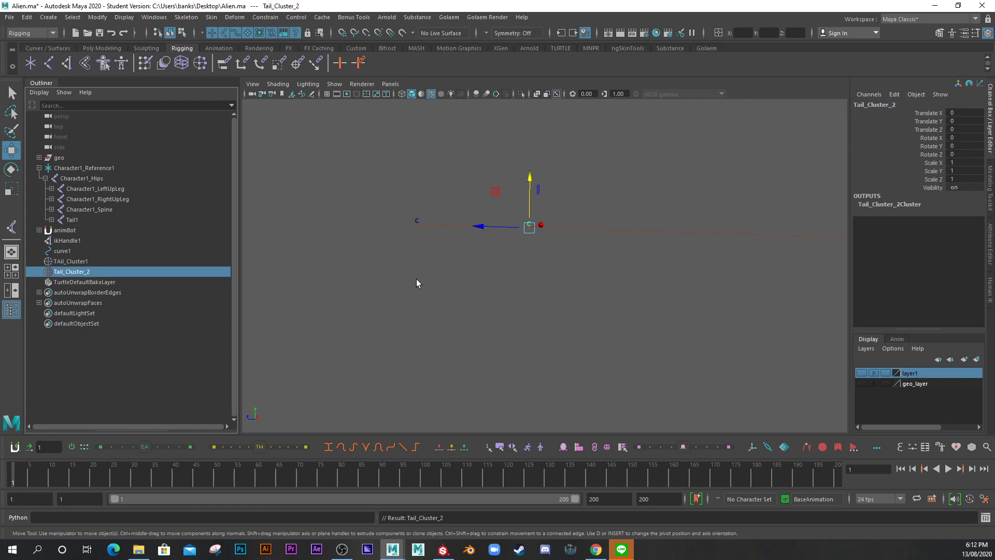
Create a cluster on the third control vertex of curve1 and name it TAil_Cluster_3
drag(599, 216, 636, 254)
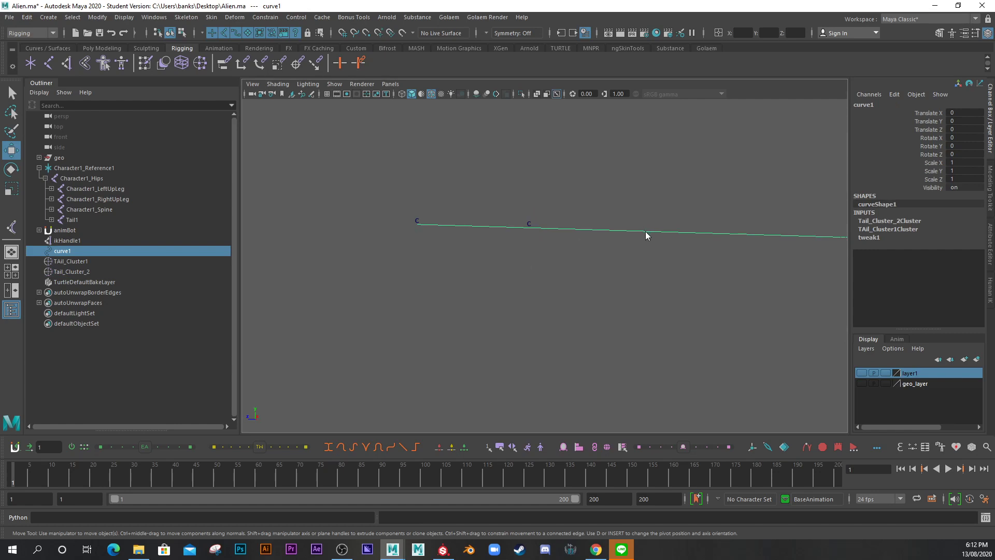
right_drag(645, 231, 615, 233)
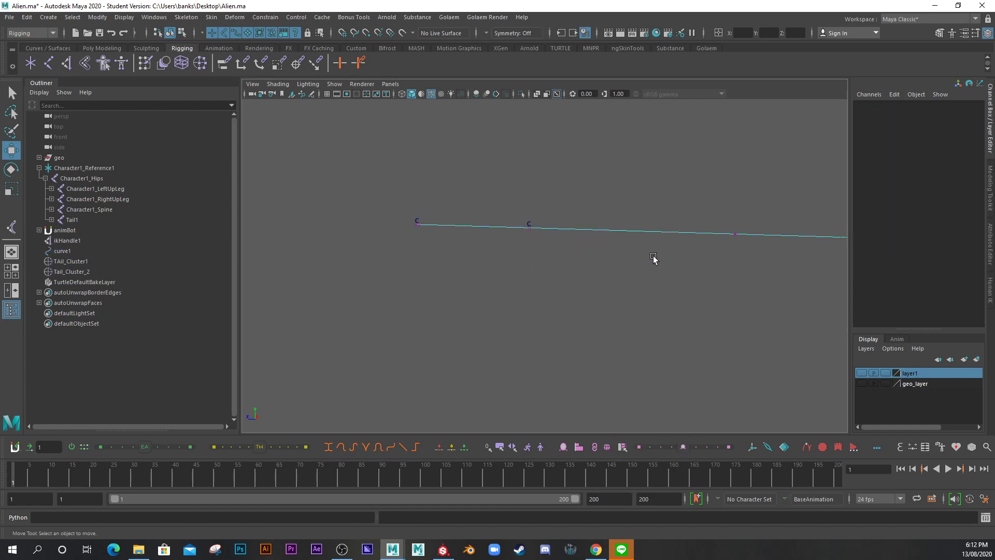
scroll(570, 254, up, 3)
drag(539, 241, 558, 270)
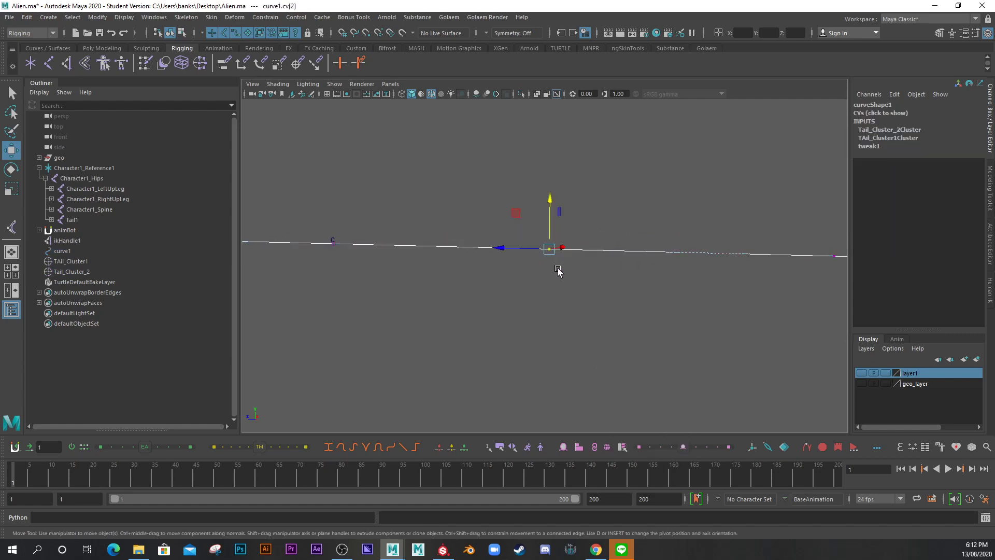
key(g)
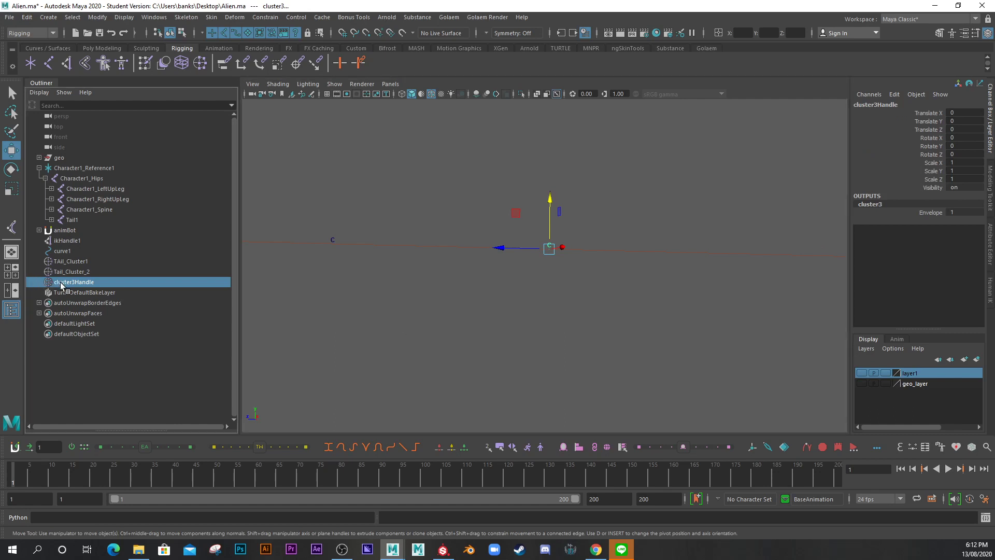
double_click(63, 283)
text(TAil C)
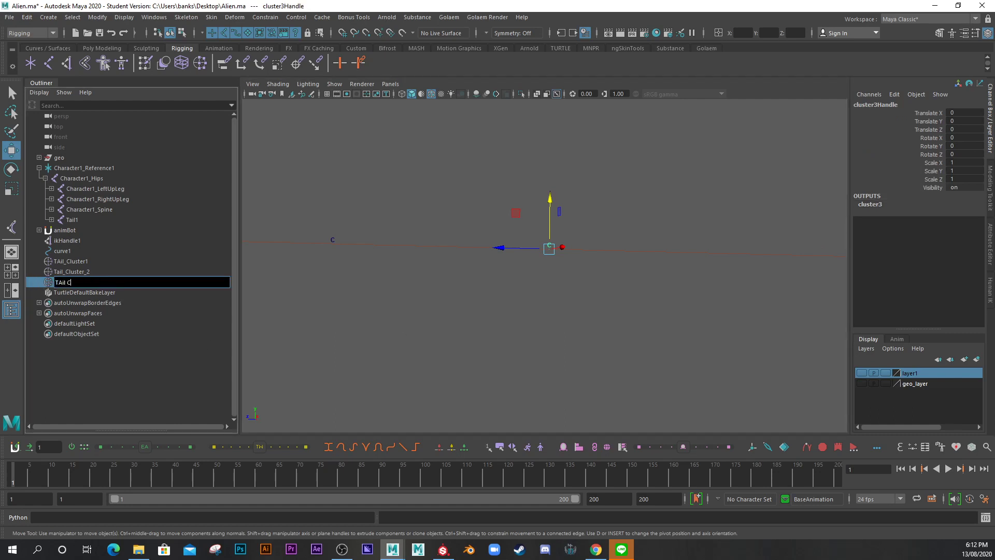
text(luster 3)
key(Return)
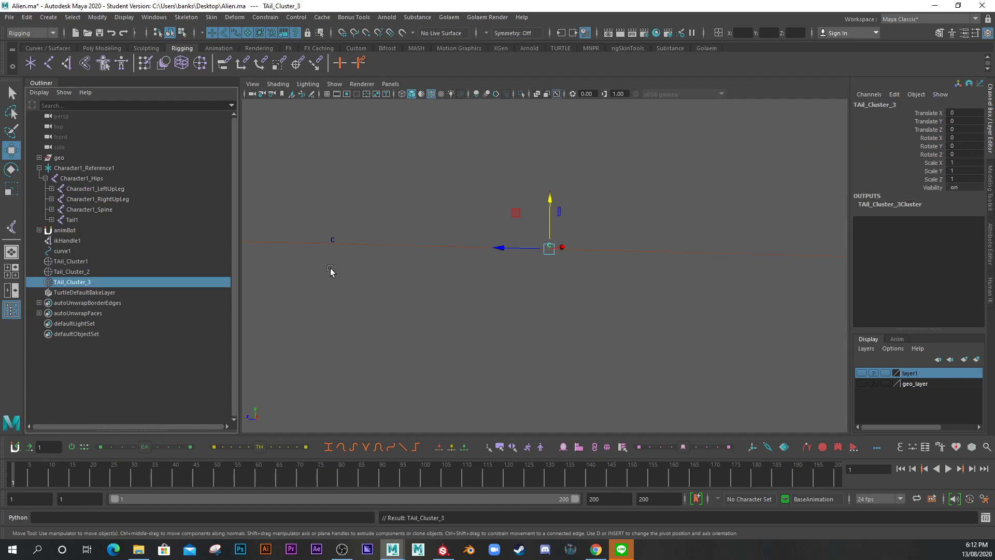
Create a cluster on the fourth control vertex of curve1 and name it TAilCLuster_4
drag(657, 240, 680, 285)
right_drag(676, 255, 640, 257)
alt+middle_drag(728, 273, 393, 257)
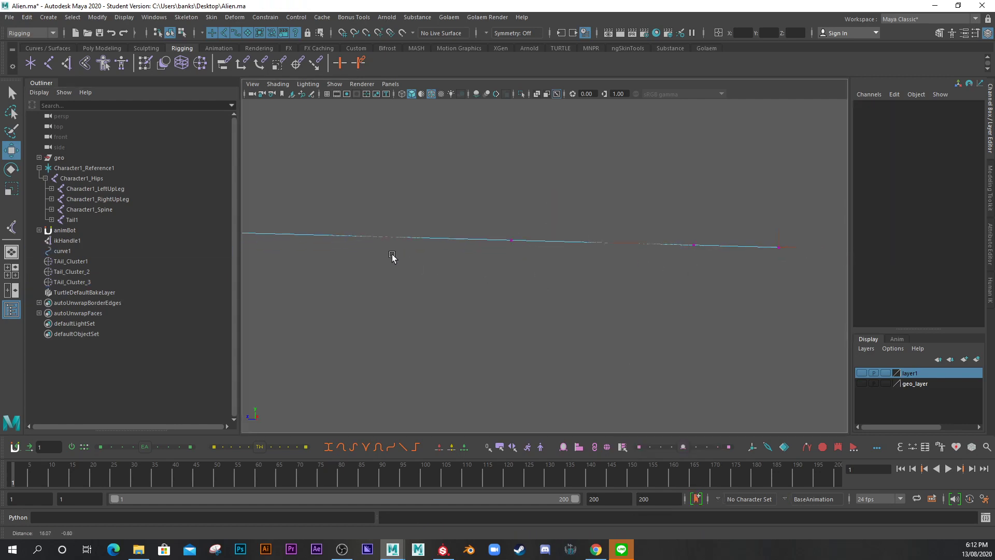
alt+middle_drag(561, 281, 545, 290)
drag(500, 236, 519, 266)
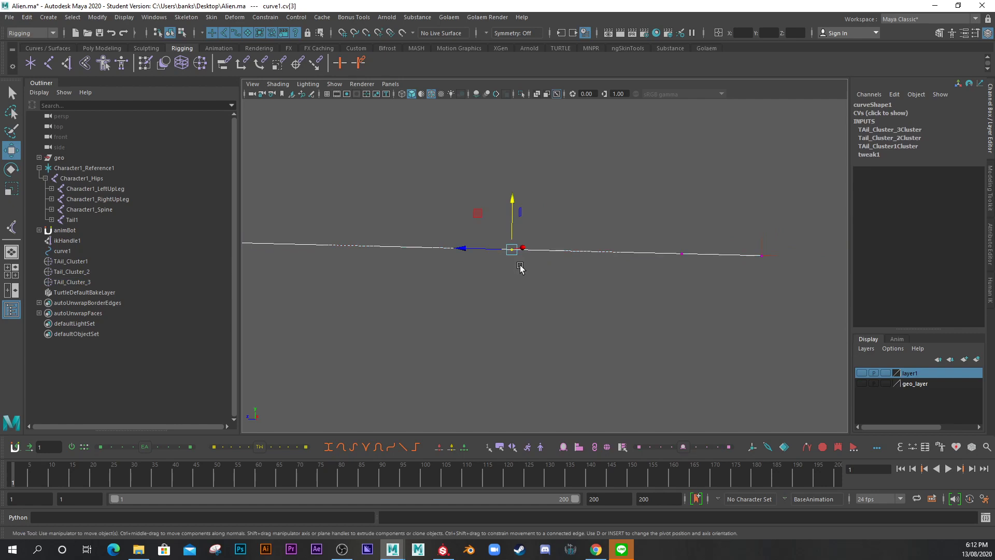
key(g)
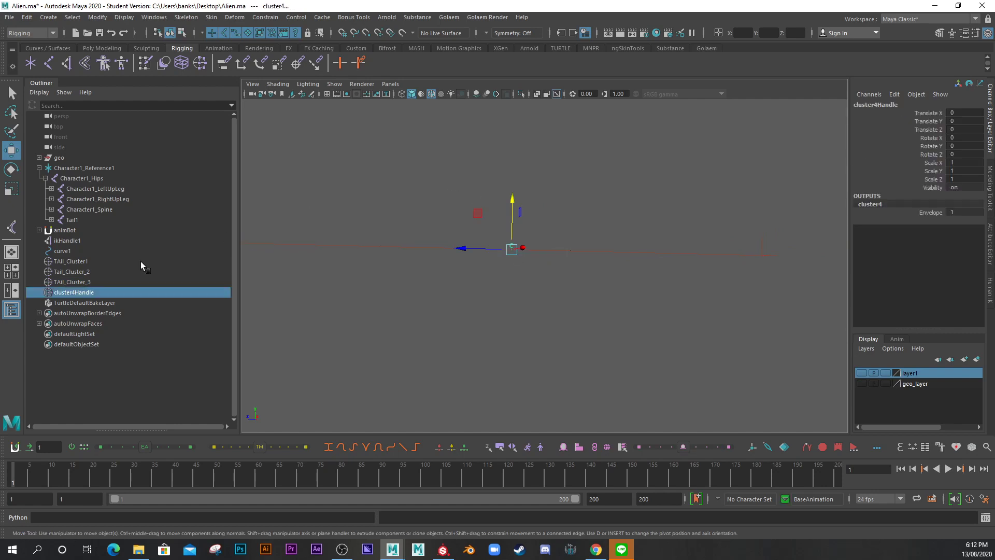
double_click(82, 293)
text(TAilCLuster 4)
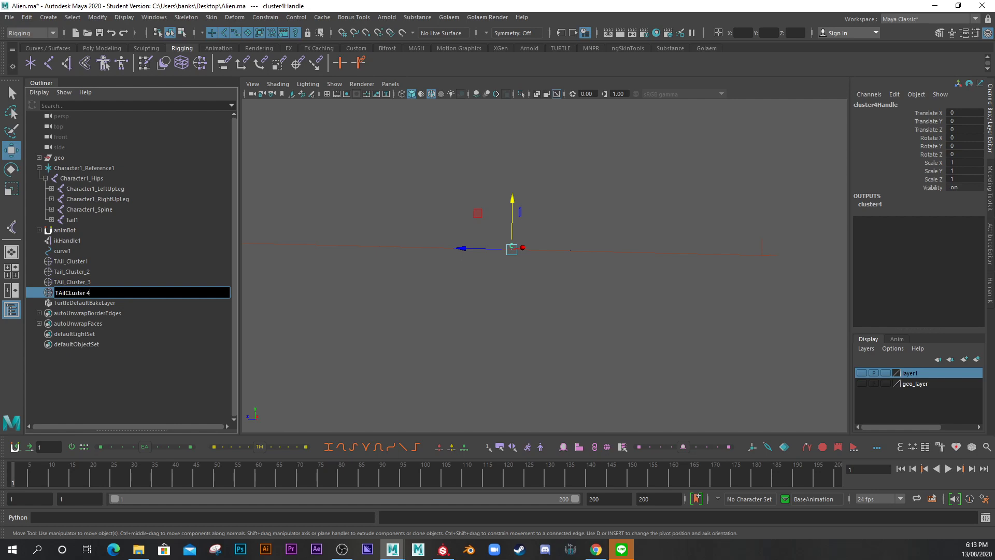
key(Return)
Create a cluster on the fifth control vertex of curve1 and name it TAilCluster_5
click(616, 252)
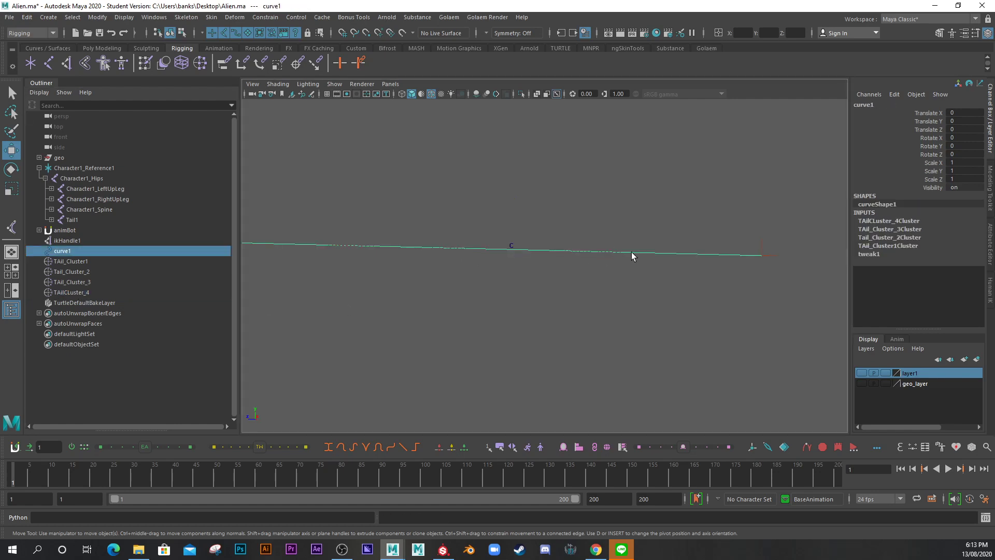
right_drag(630, 252, 587, 253)
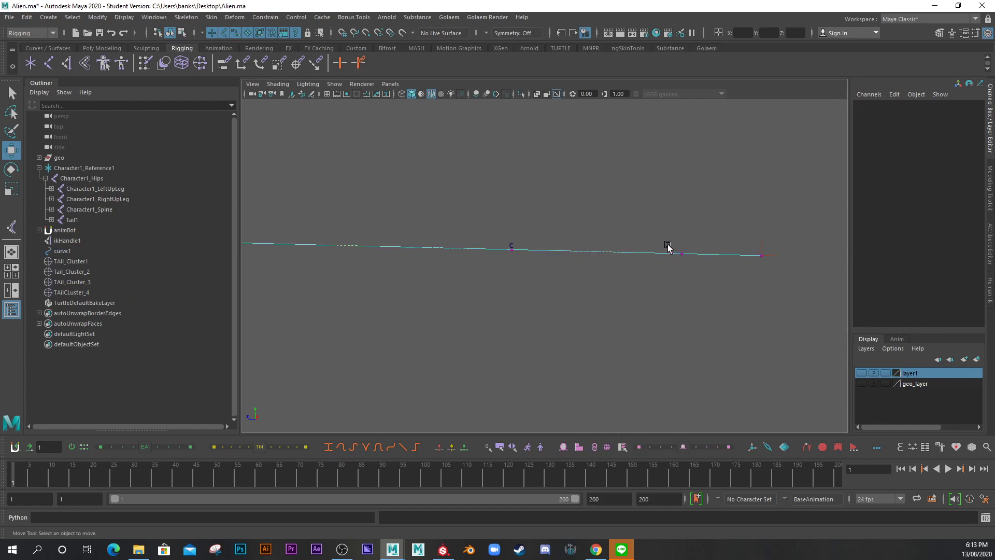
drag(670, 248, 684, 265)
key(g)
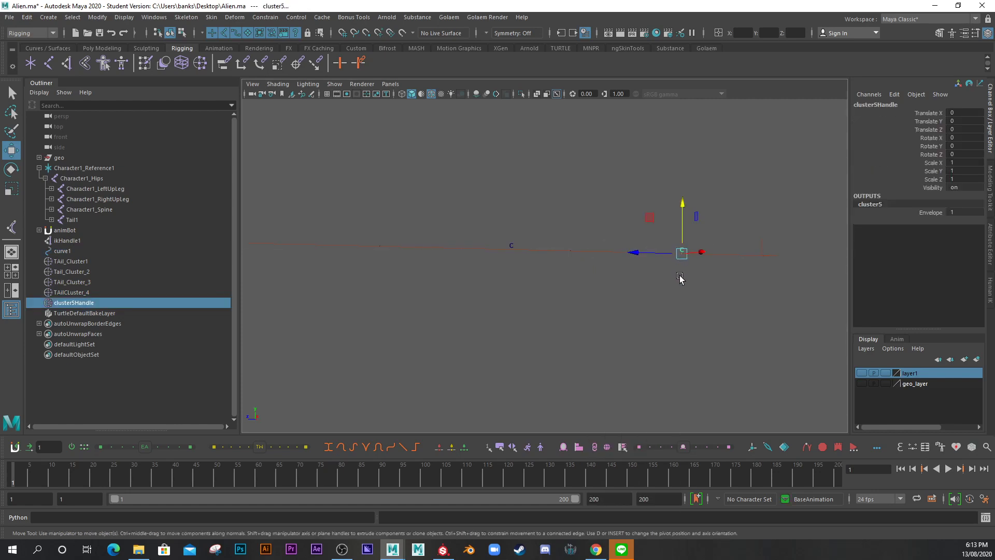
double_click(87, 304)
text(TA)
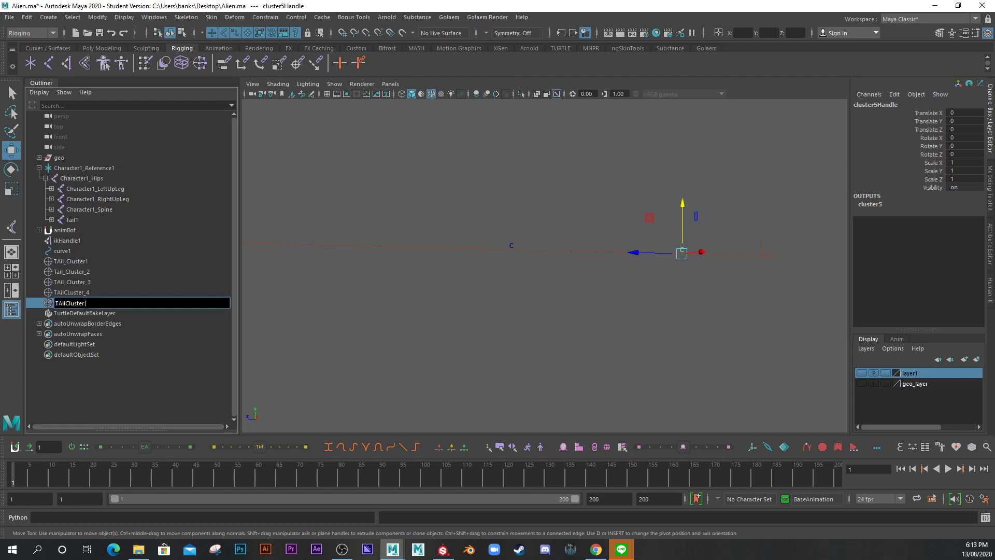
text(ilCluster_5)
key(Return)
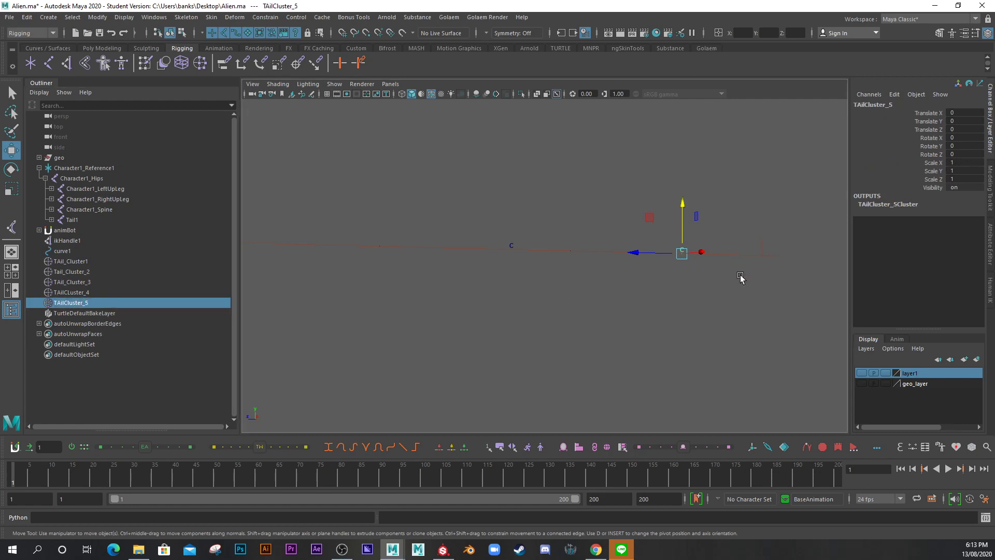
Create a cluster on the last control vertex of curve1, at the tail tip, and name it TAil_Cluster6
click(733, 254)
right_drag(732, 254, 684, 253)
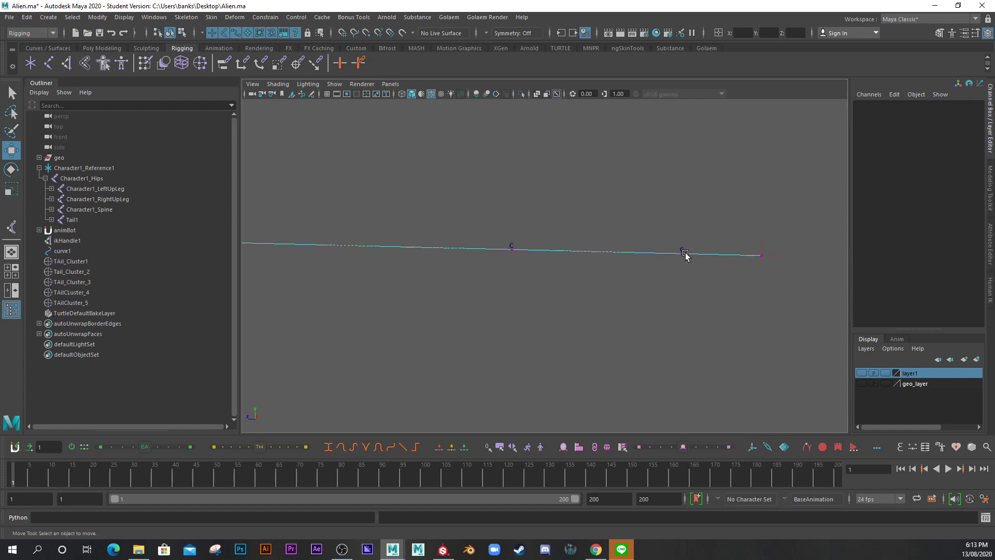
click(756, 253)
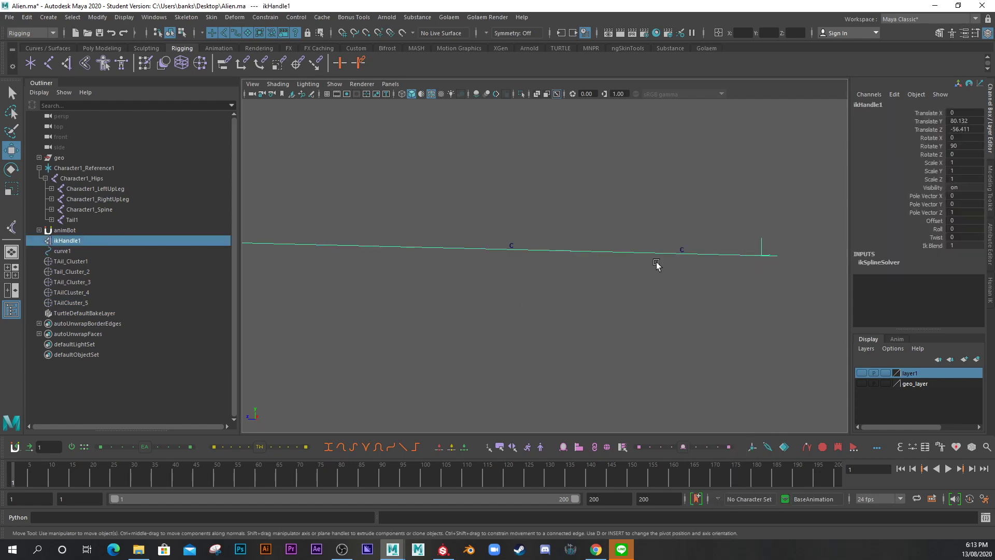
right_drag(710, 256, 674, 261)
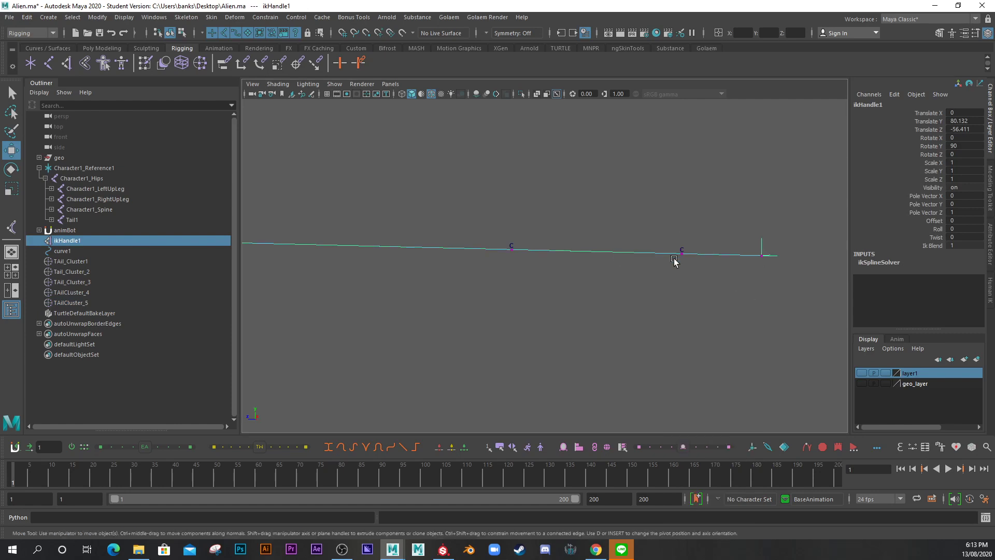
click(761, 256)
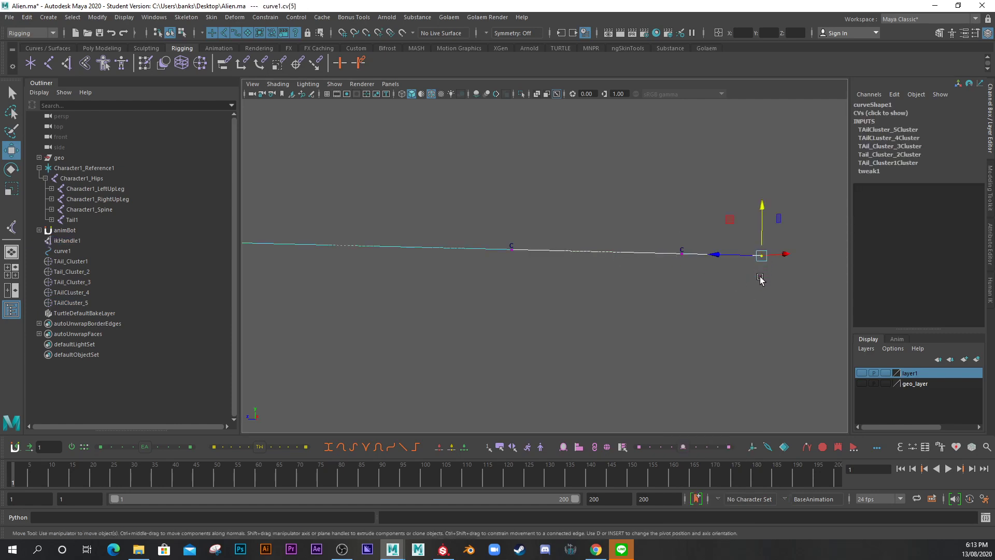
key(g)
click(94, 313)
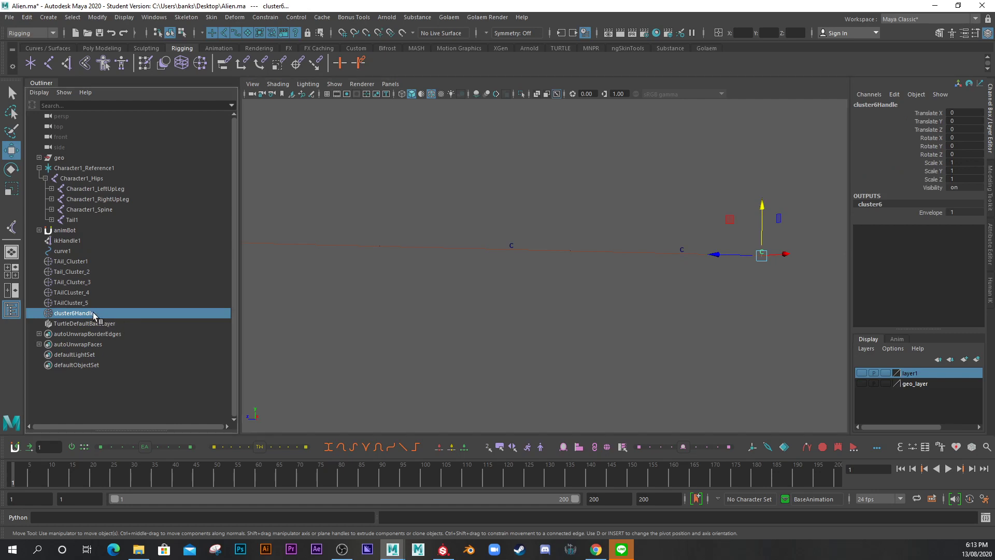
double_click(93, 313)
text(TAil Cl)
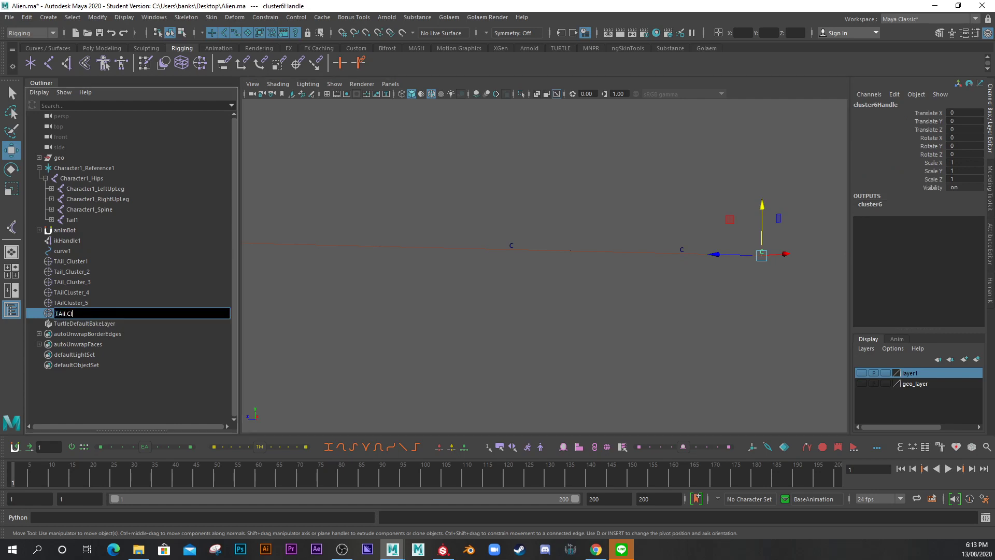
text(il_Cluster6)
key(Return)
Select the first three tail clusters in turn, test raising TAil_Cluster_3, and undo the move
click(74, 260)
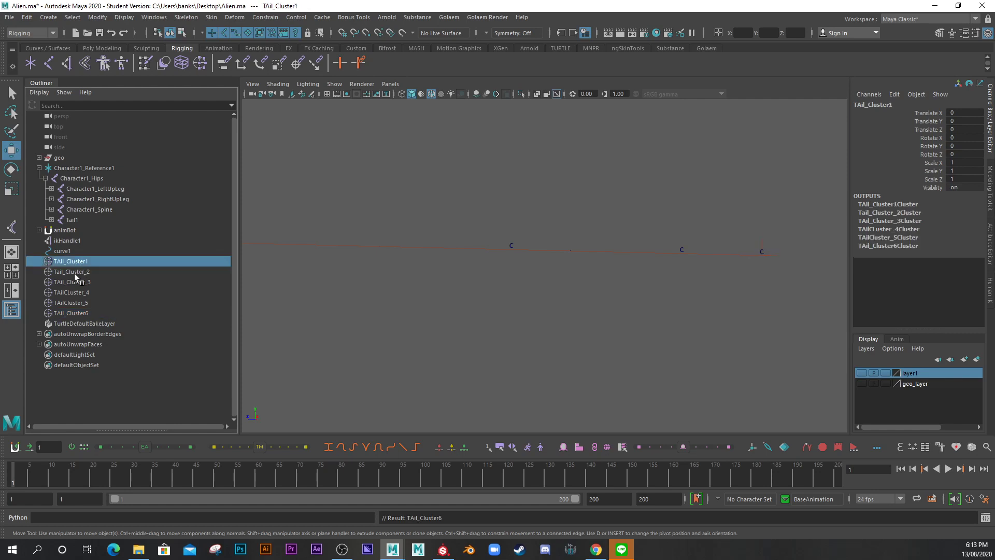
click(74, 272)
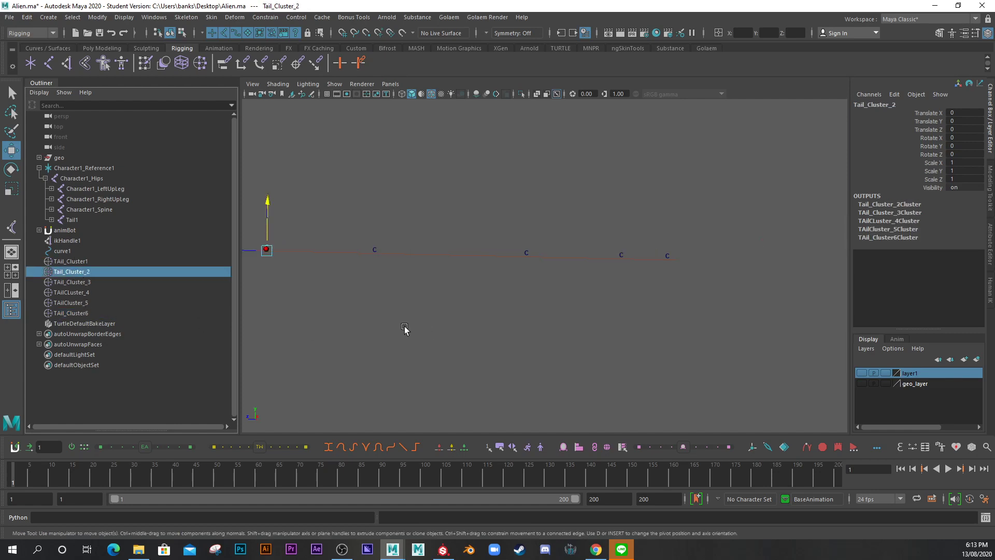
alt+middle_drag(405, 329, 534, 318)
alt+right_drag(533, 318, 490, 311)
alt+middle_drag(491, 311, 508, 309)
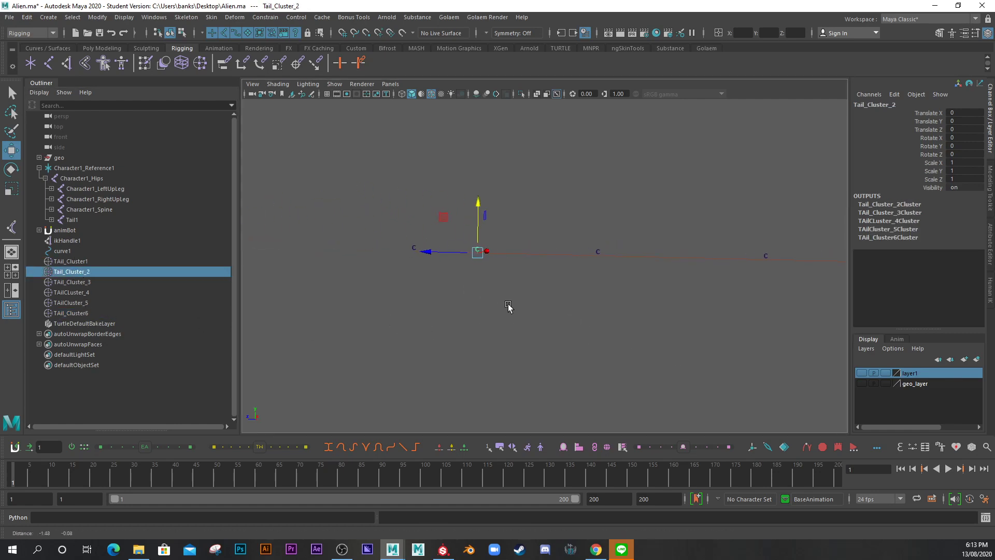
click(599, 252)
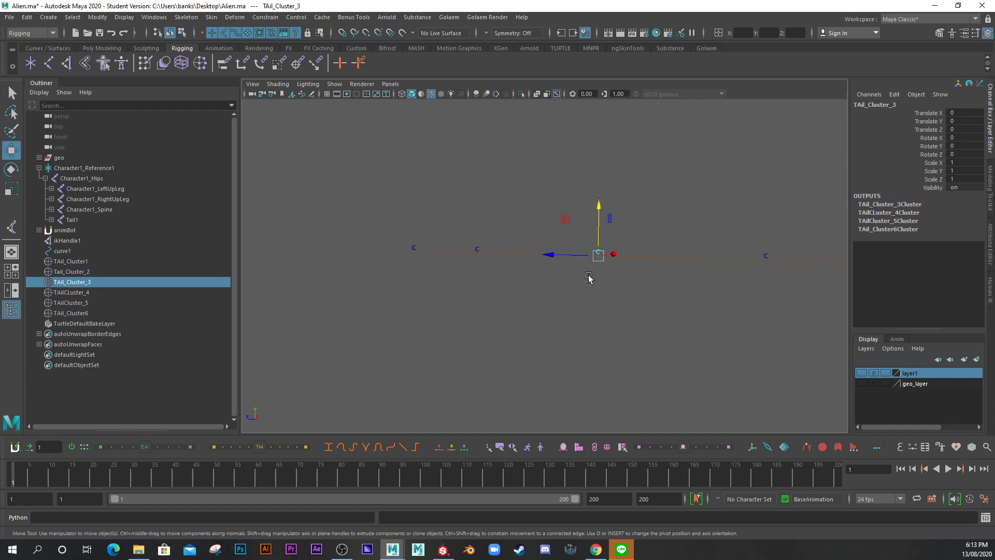
drag(597, 231, 595, 205)
key(ctrl+z)
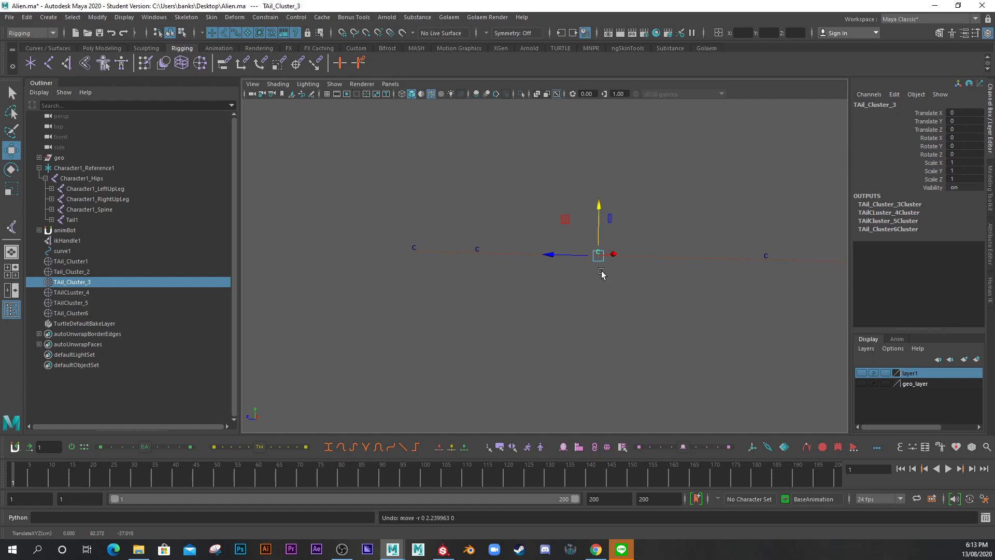
Create a NURBS circle as a control curve for the tail clusters
click(48, 17)
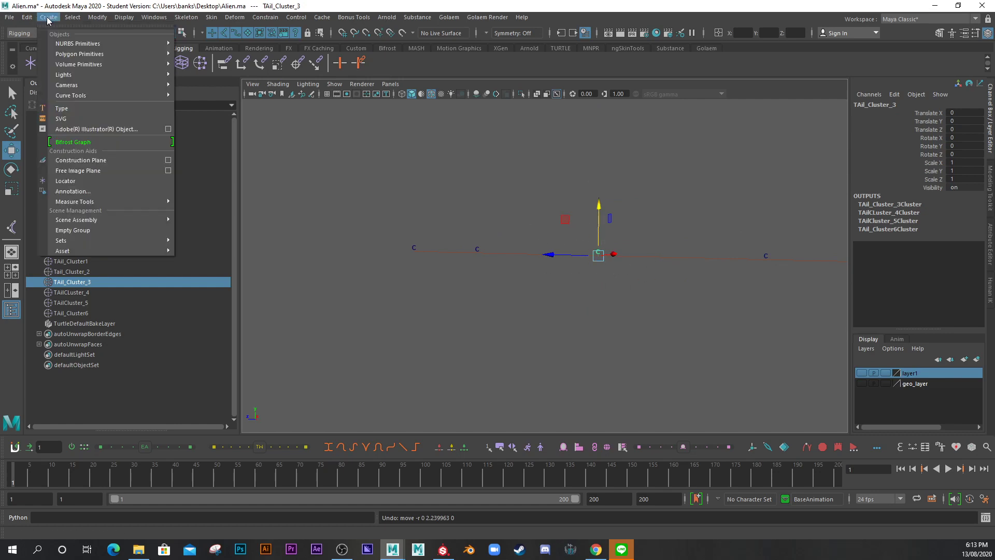
mouse_move(114, 44)
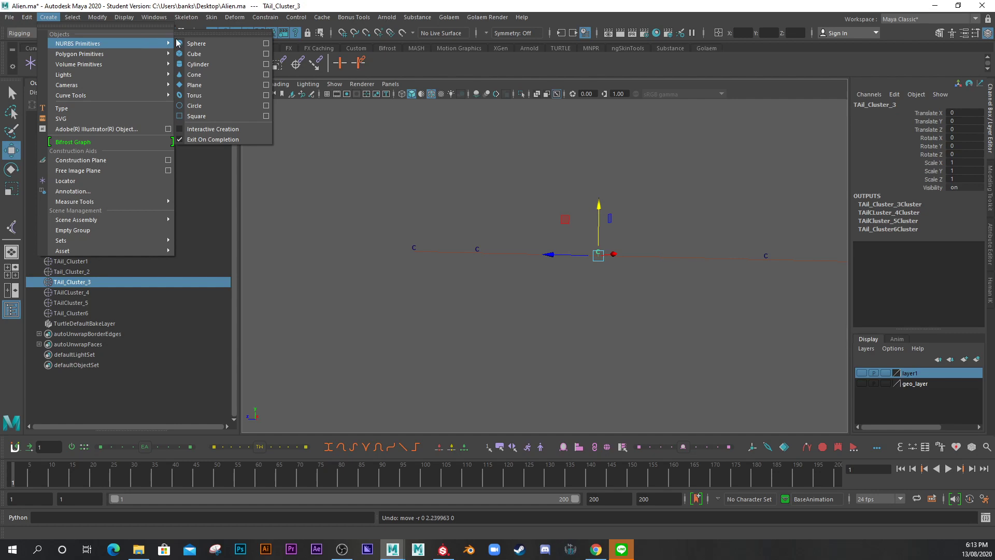
click(200, 105)
alt+right_drag(487, 315, 555, 300)
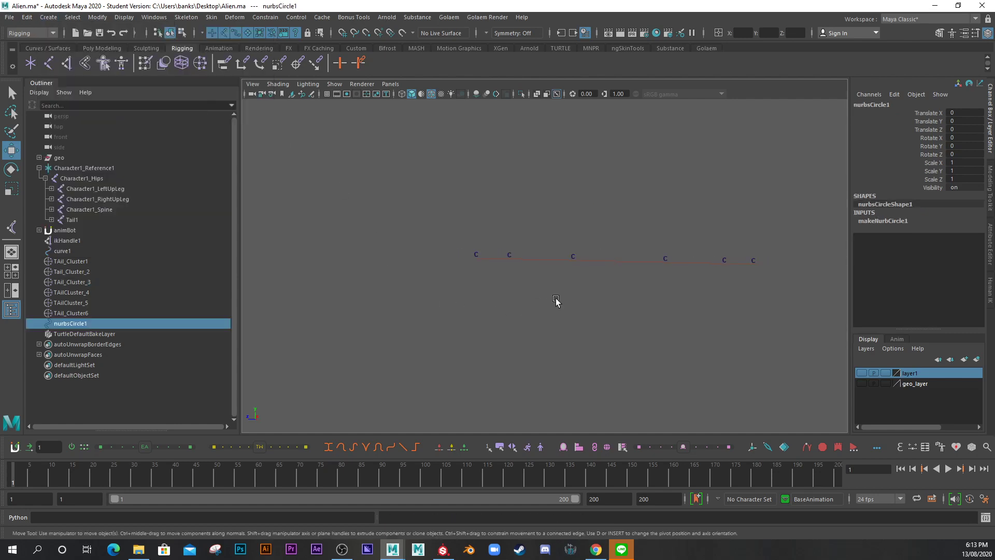
Show joints in the viewport again and raise the NURBS circle to hip height, at about 81.64 in Translate Y
click(331, 84)
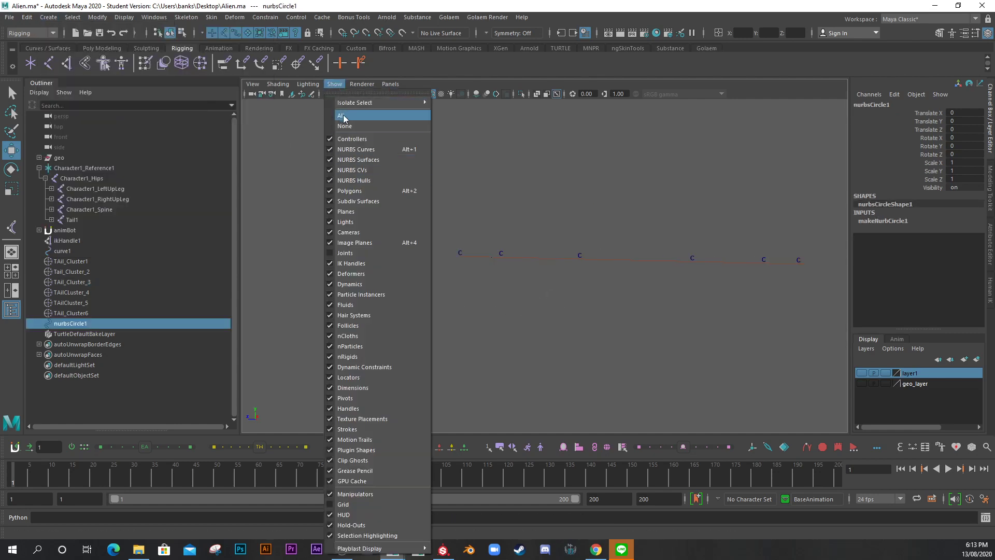
click(331, 253)
scroll(516, 307, down, 7)
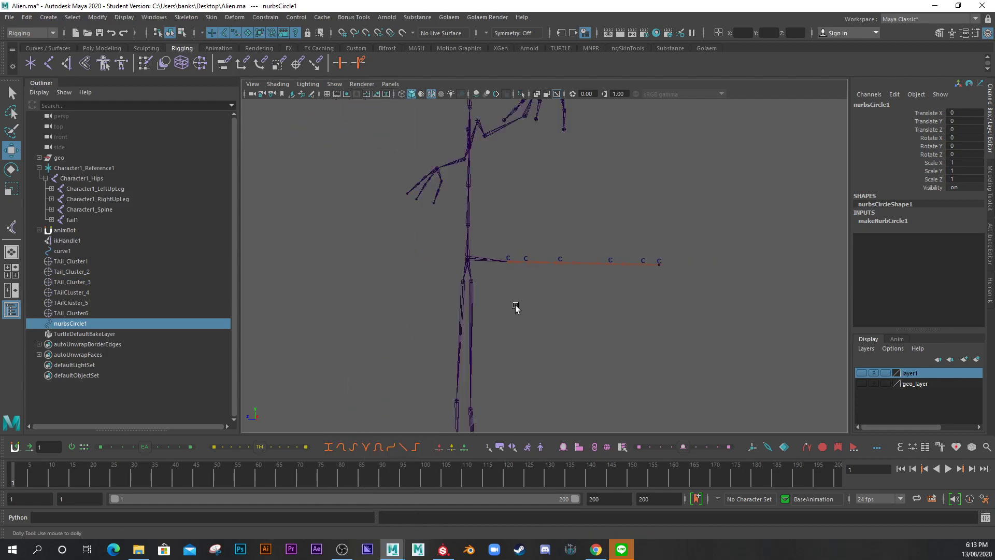
drag(492, 401, 508, 211)
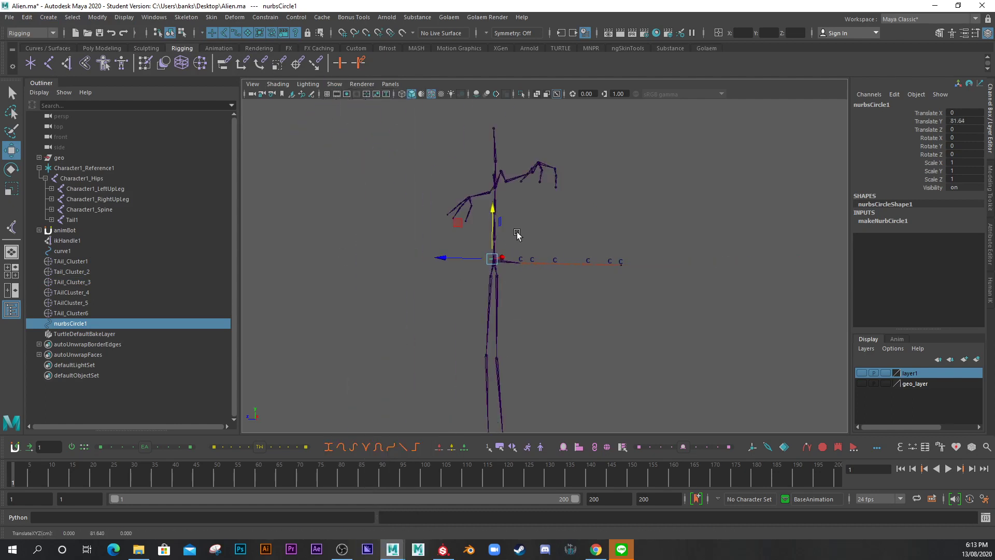
Scale the NURBS circle uniformly to about 5.81 near the tail base and rotate it 90 degrees in X
drag(458, 259, 494, 260)
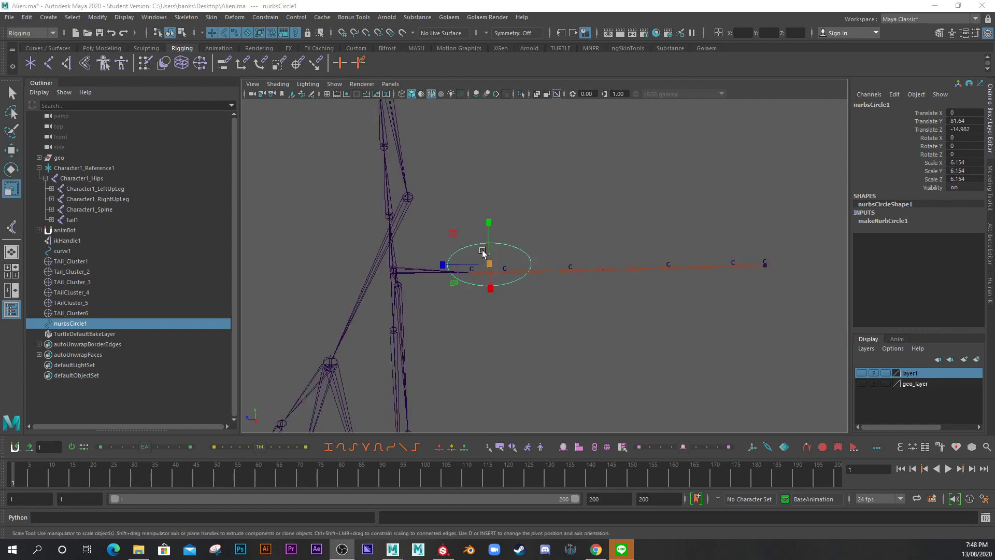
mouse_move(486, 255)
mouse_down()
mouse_move(485, 239)
mouse_move(483, 264)
mouse_move(492, 263)
mouse_up()
key(w)
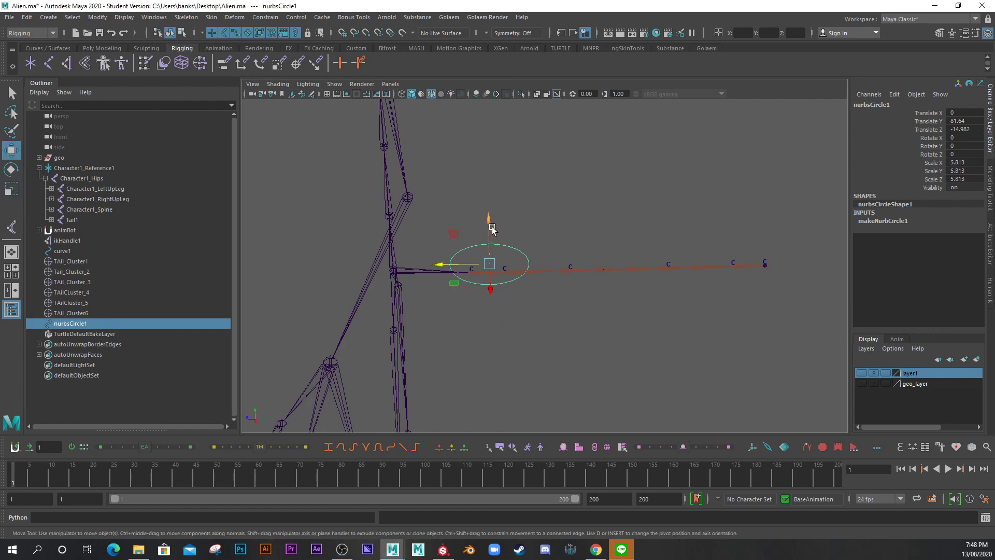
drag(487, 223, 462, 306)
key(e)
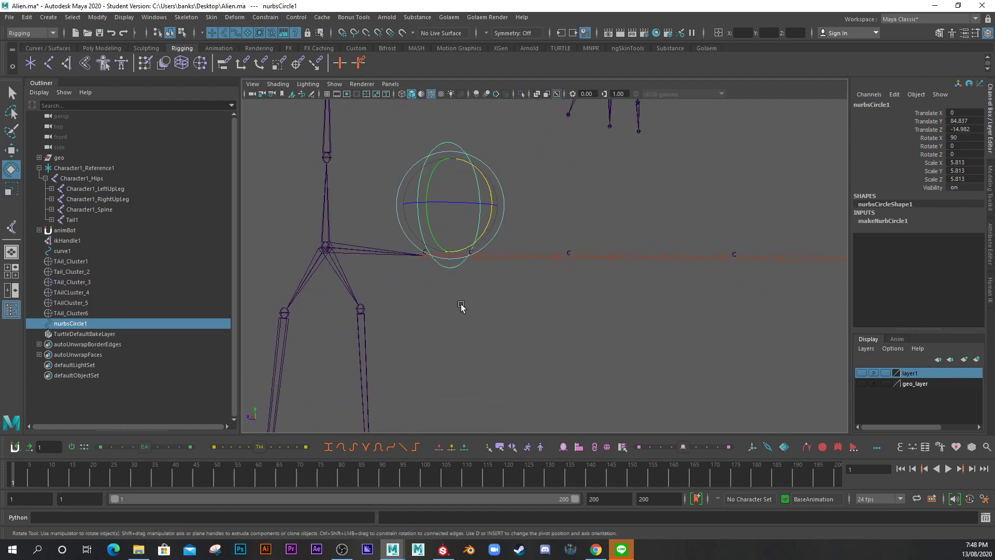
Center the circle on the first tail cluster, at about 80.25 in Translate Y and -12.45 in Translate Z
key(w)
drag(453, 160, 450, 201)
alt+drag(387, 264, 453, 331)
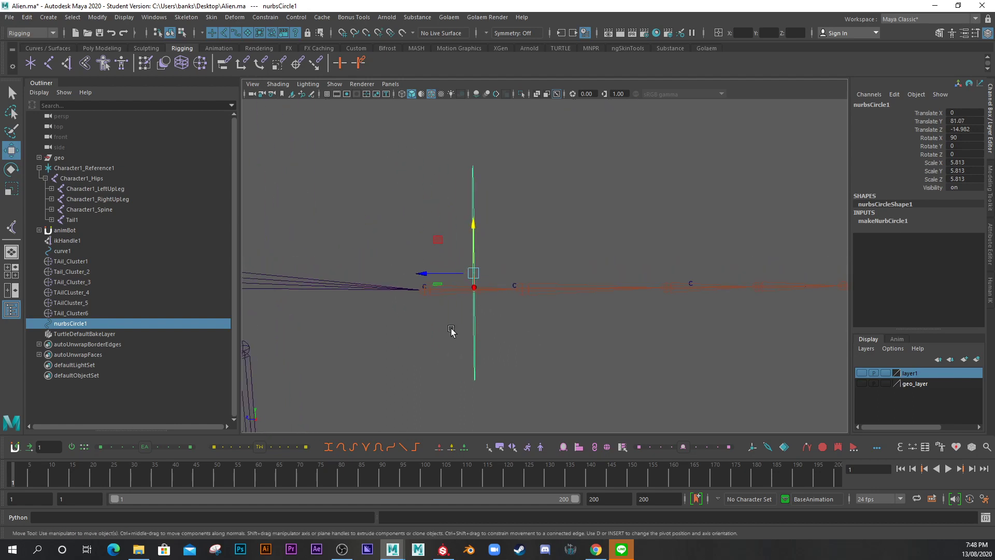
drag(419, 274, 390, 306)
drag(417, 200, 586, 224)
Rename the circle Tail_Ctrl_1 and freeze its transformations
double_click(892, 105)
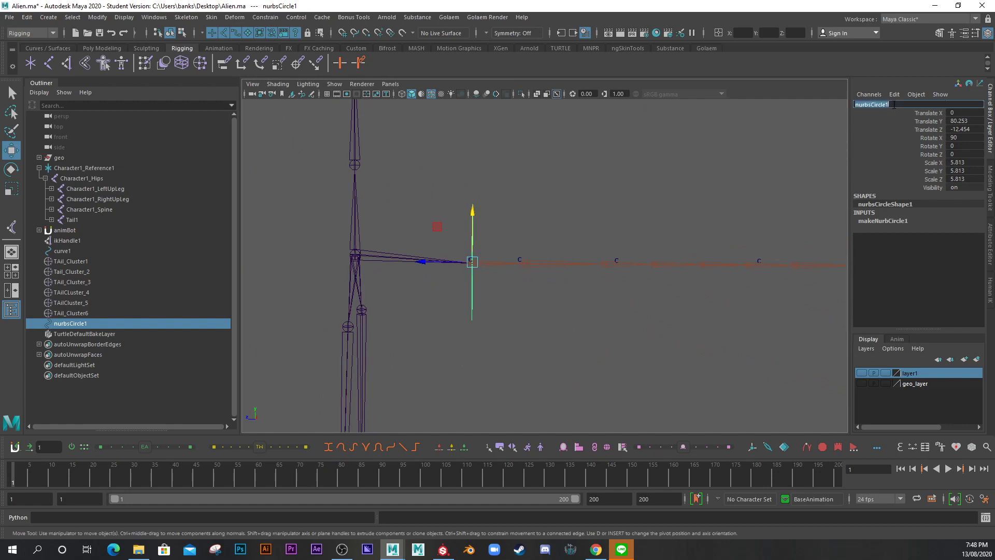
text(Tail_ Ctrl 1)
key(Return)
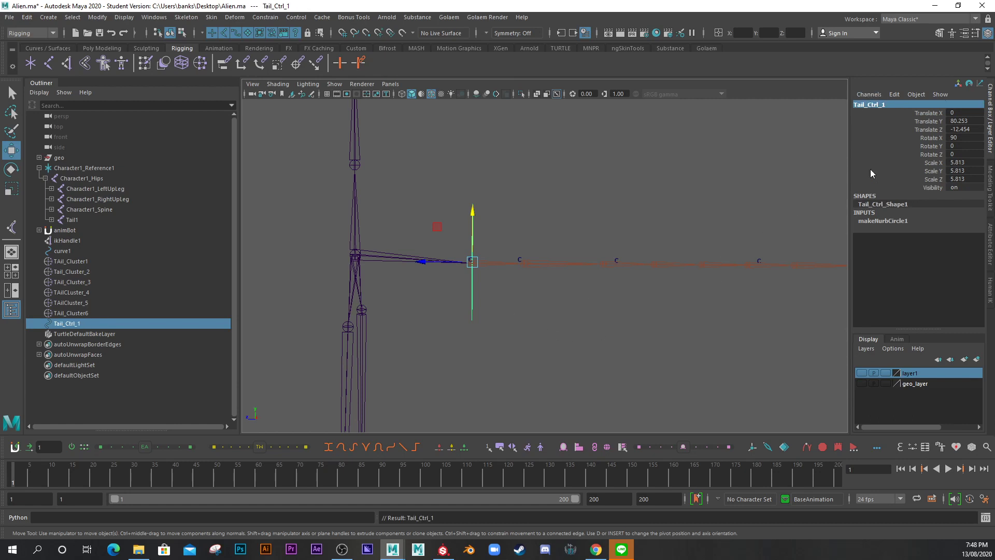
click(97, 17)
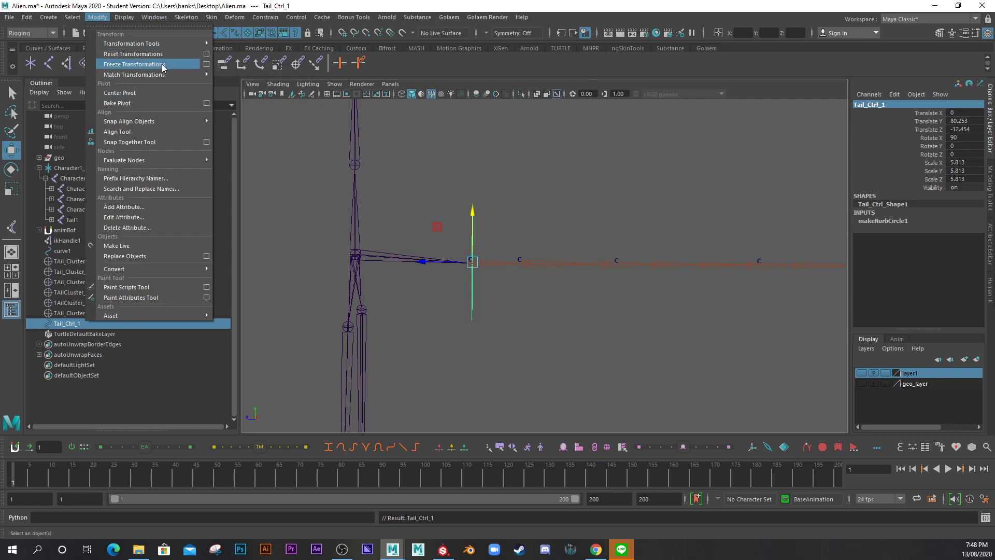
click(133, 64)
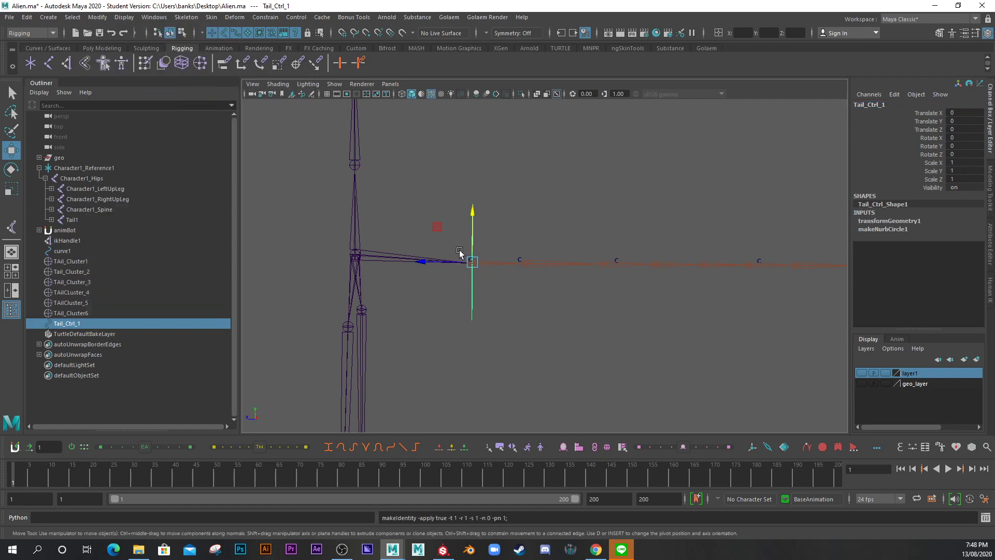
Duplicate Tail_Ctrl_1 onto the second tail cluster, at about -4.74 in Translate Z, and scale the copy uniformly to 0.8
key(ctrl+d)
drag(423, 261, 503, 281)
key(r)
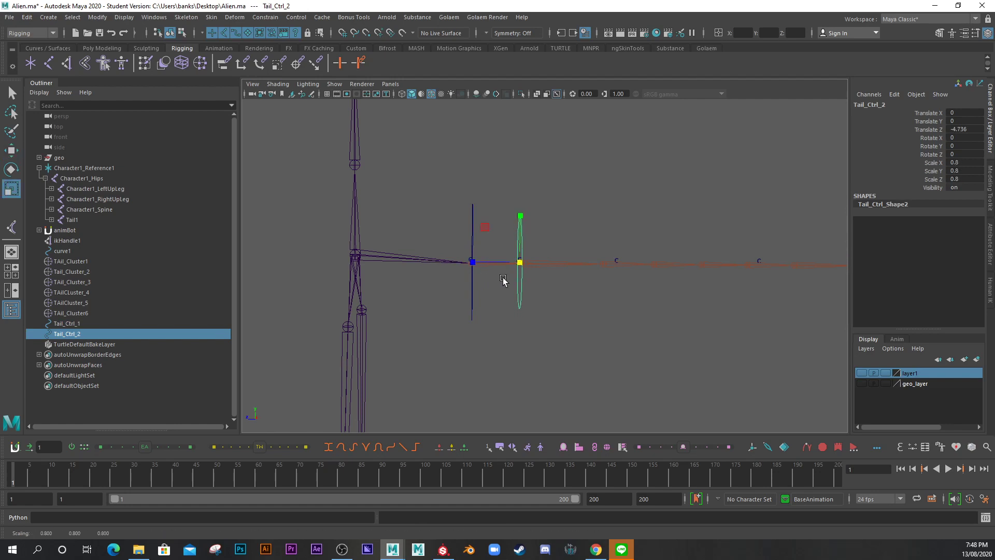
Duplicate the second control onto the third tail cluster, at about -14.45 in Translate Z, and scale the copy uniformly to about 0.64
key(ctrl+d)
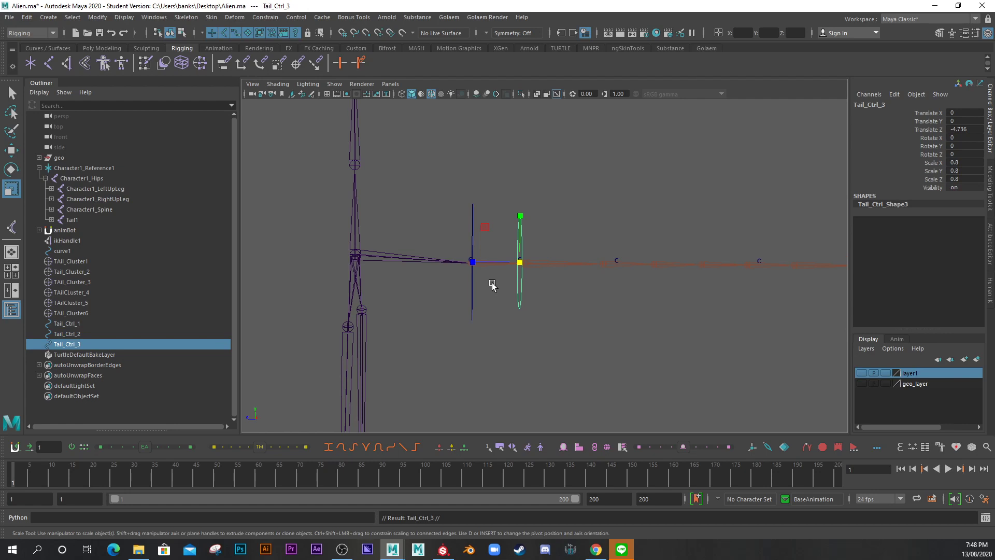
key(w)
drag(472, 275, 588, 288)
key(space)
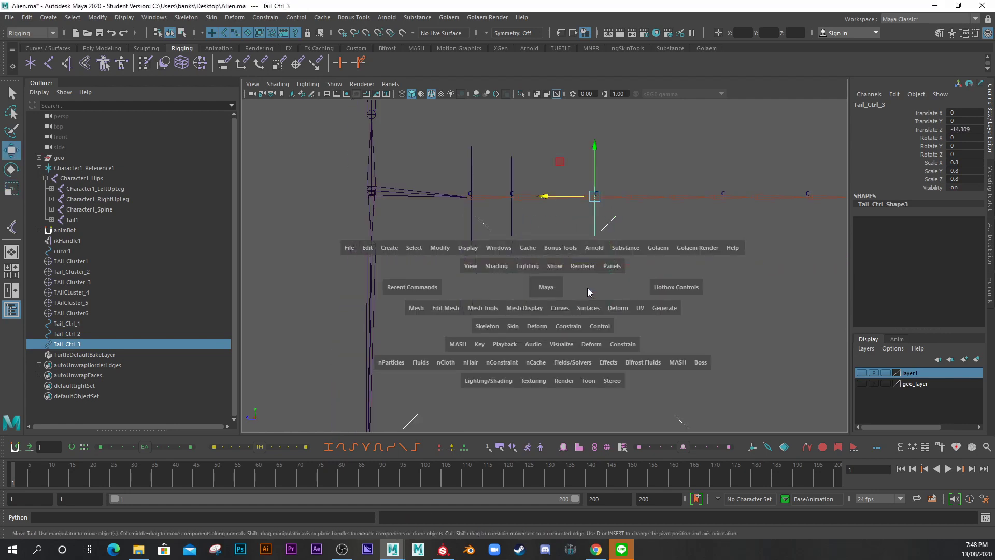
scroll(556, 258, up, 4)
drag(518, 245, 519, 245)
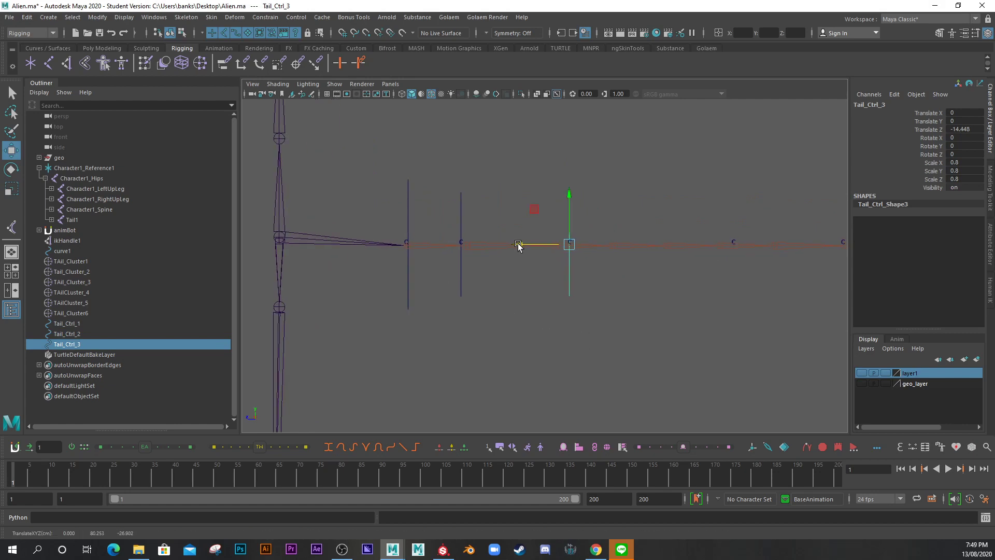
key(r)
drag(569, 244, 687, 266)
Duplicate the control onto the fourth cluster at about -29.2 in Translate Z, and again onto the fifth at about -39.02, scaled to about 0.51
key(ctrl+d)
key(w)
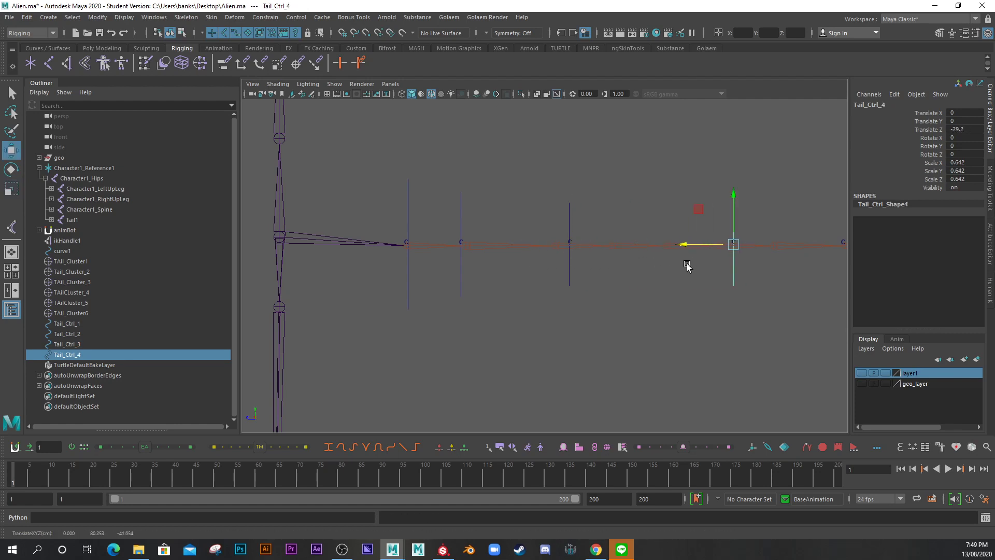
alt+middle_drag(681, 295, 428, 308)
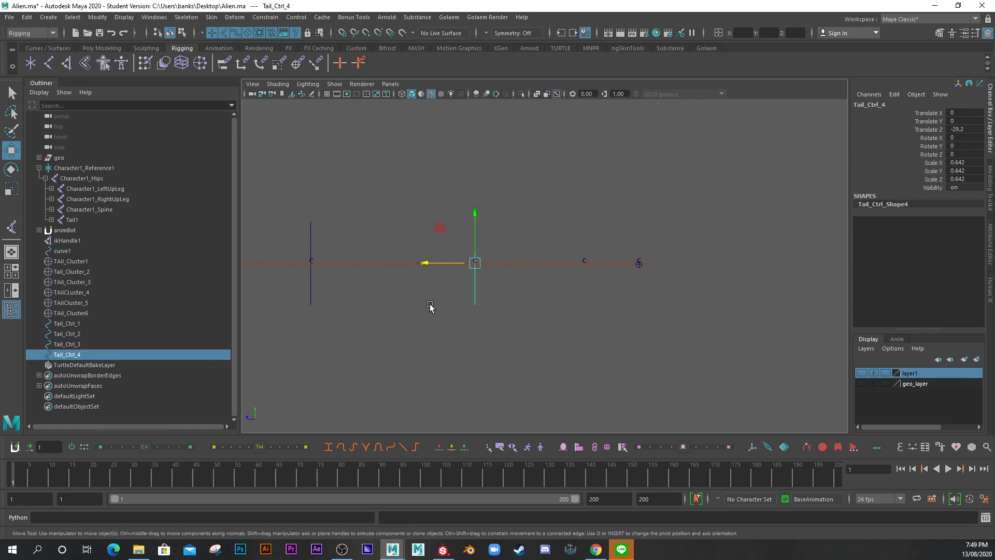
key(ctrl+d)
drag(428, 265, 569, 272)
key(r)
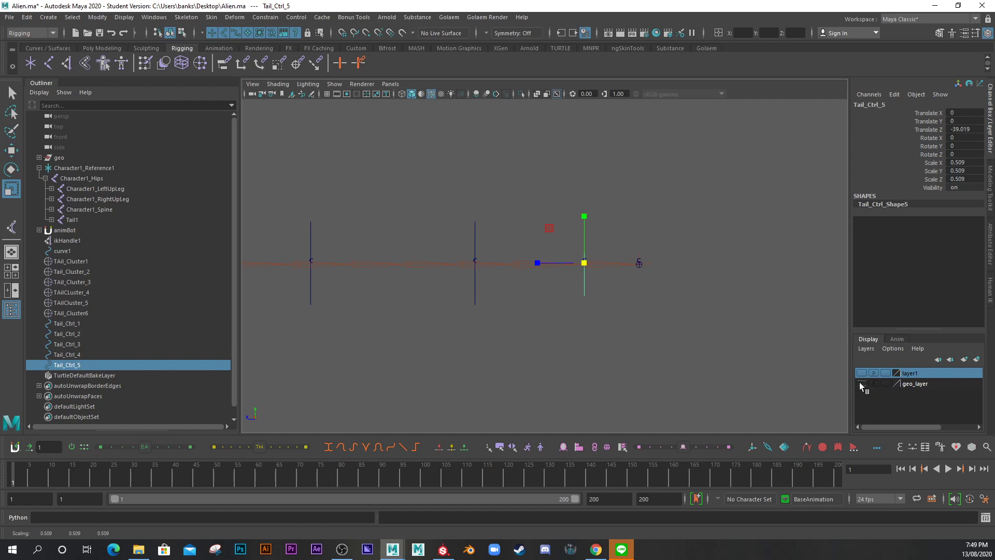
Show geo_layer and duplicate the fifth control onto the tail tip cluster, at about -43.9 in Translate Z with a uniform scale of about 0.38
click(861, 384)
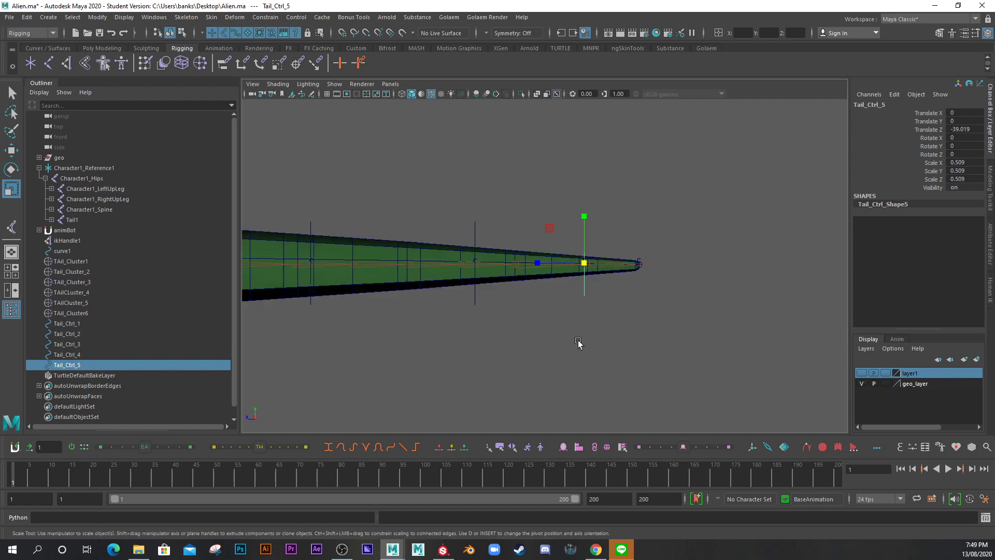
scroll(543, 325, up, 1)
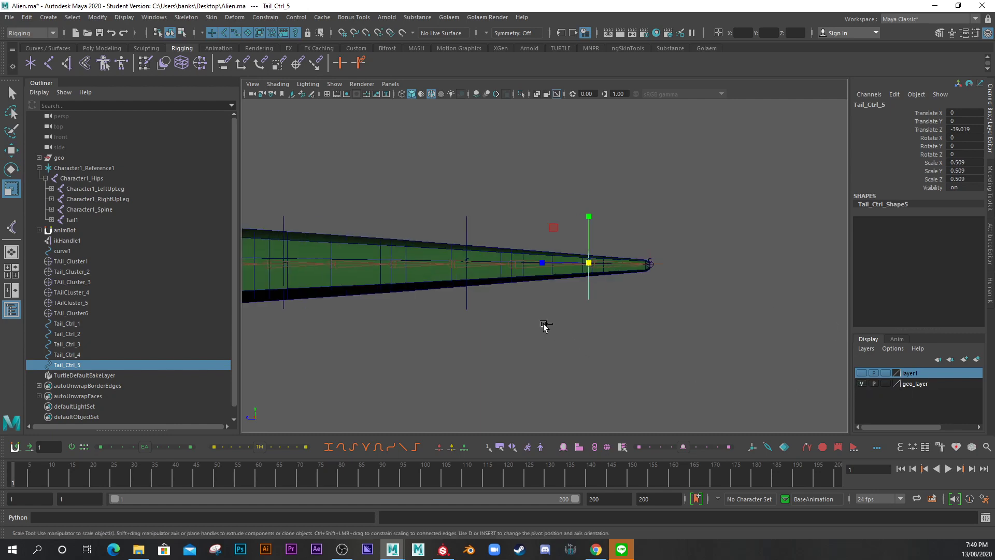
key(ctrl+d)
key(w)
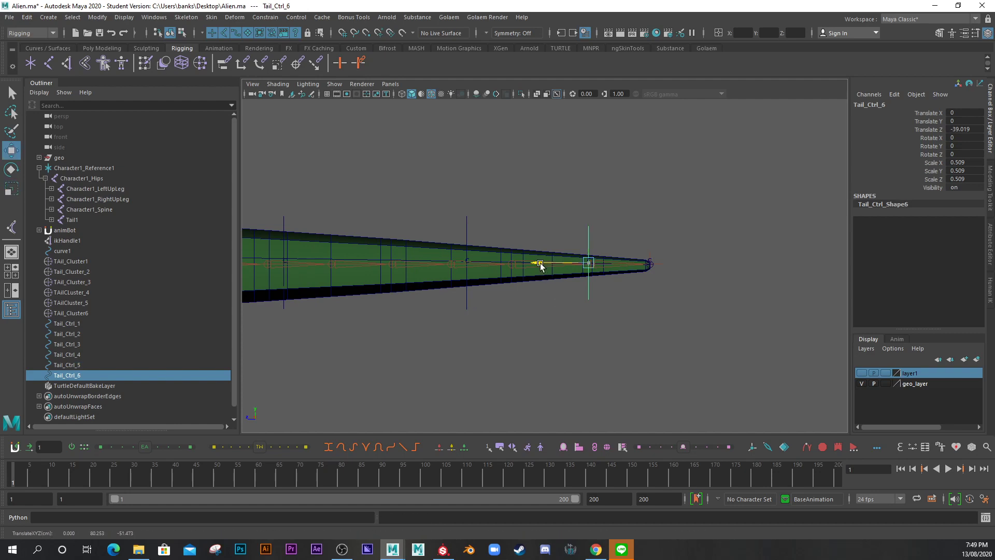
drag(539, 264, 595, 283)
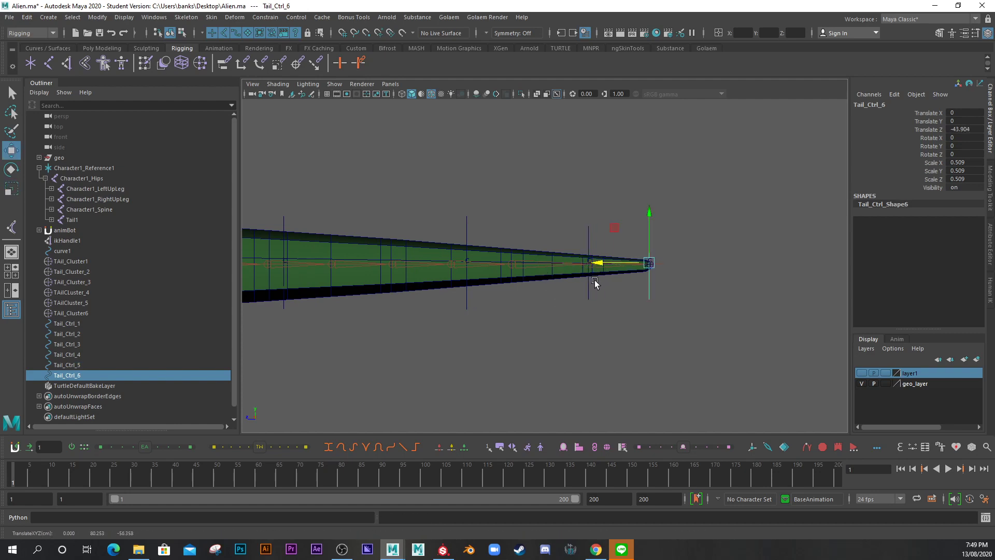
key(r)
drag(649, 262, 444, 312)
Scale the fourth tail control down uniformly to about 0.53 to follow the tail's taper
alt+middle_drag(465, 304, 562, 313)
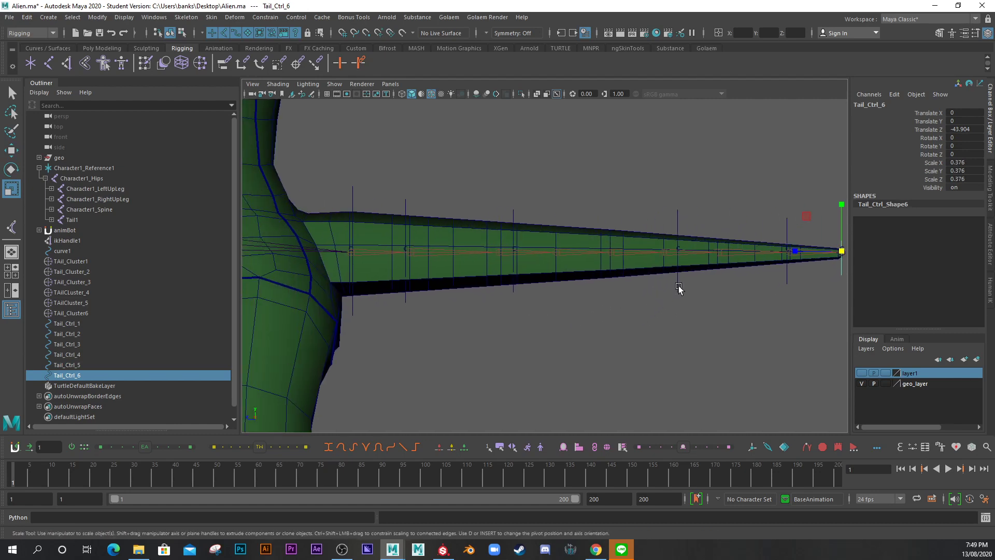
click(678, 284)
drag(678, 254, 501, 332)
alt+middle_drag(501, 330, 524, 316)
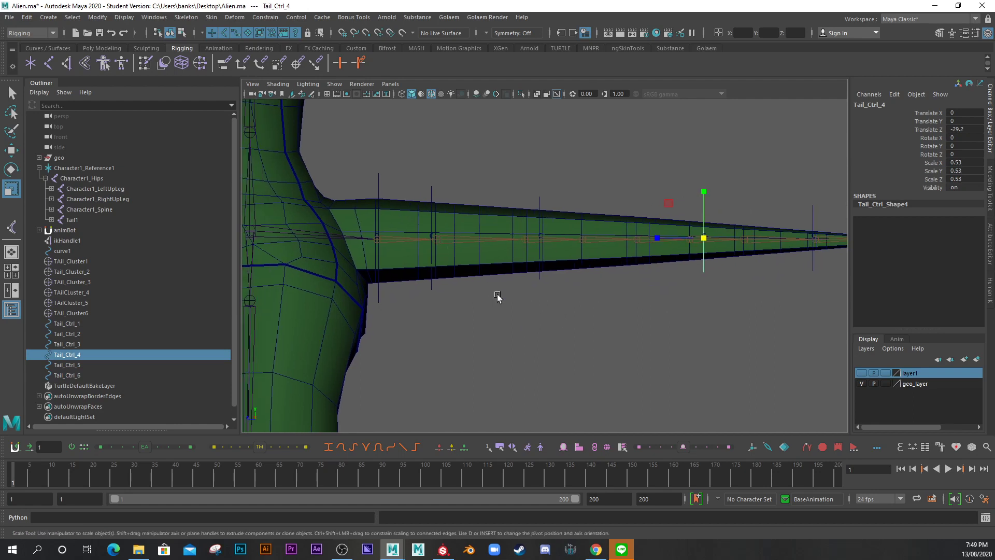
Check the transform values of the second, third and fourth tail controls, and freeze the transformations of Tail_Ctrl_2
click(433, 191)
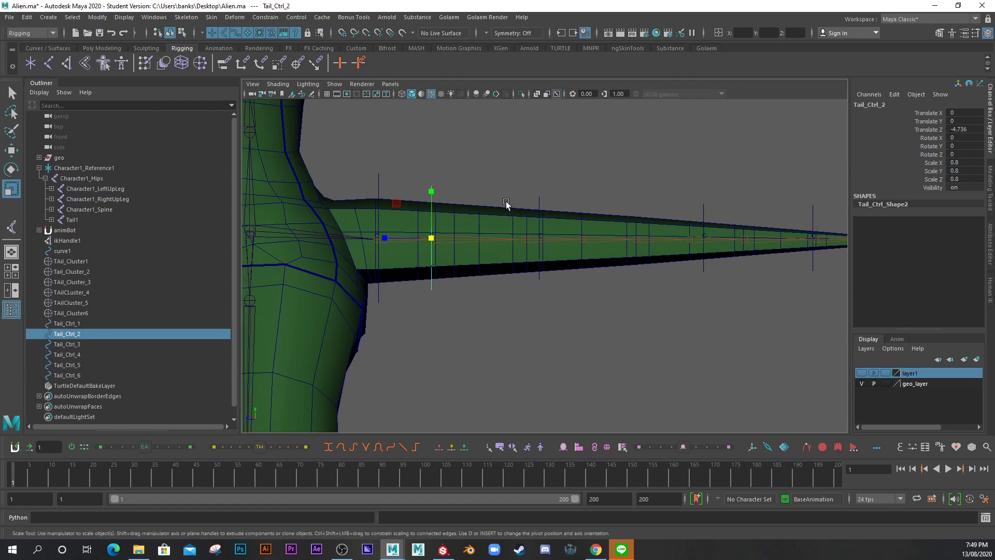
click(540, 203)
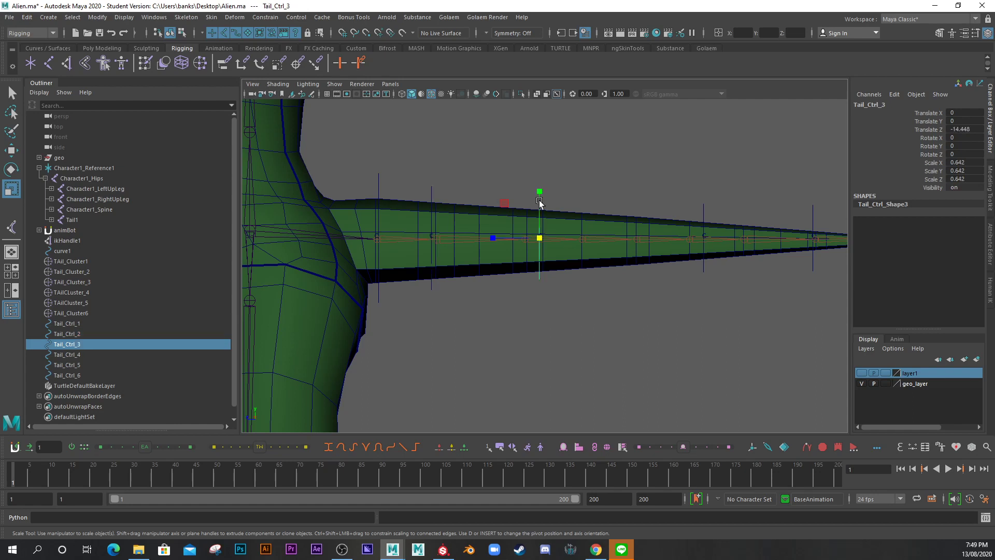
click(703, 213)
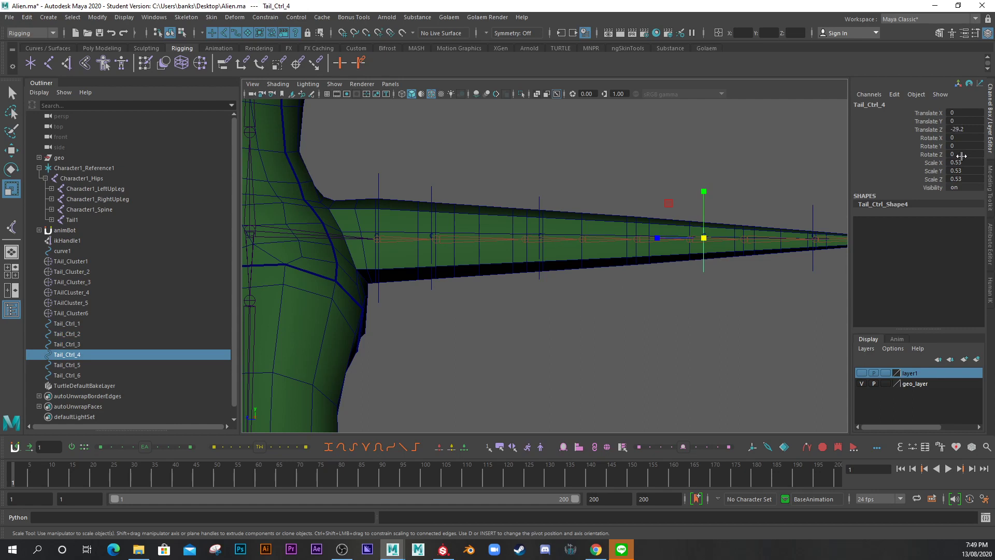
click(431, 193)
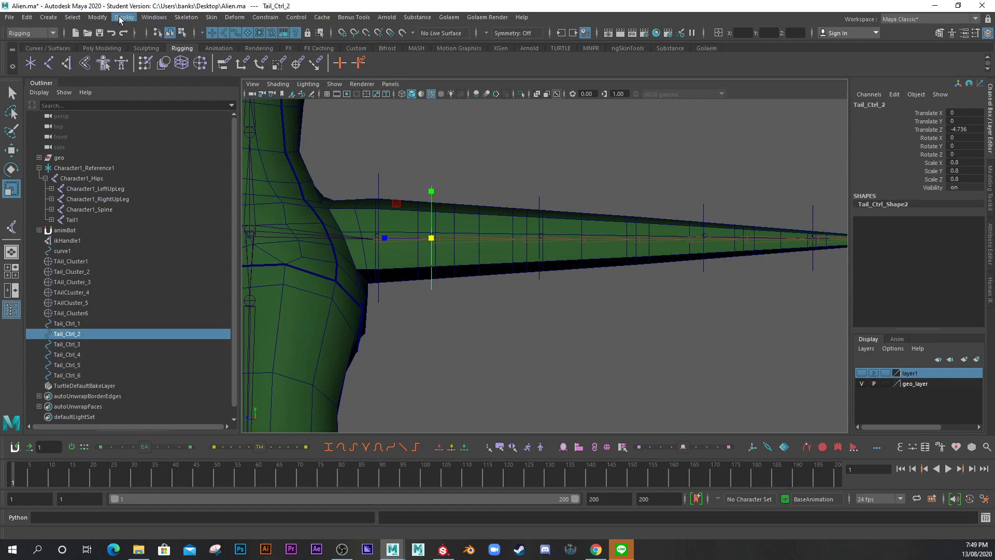
click(97, 17)
click(126, 66)
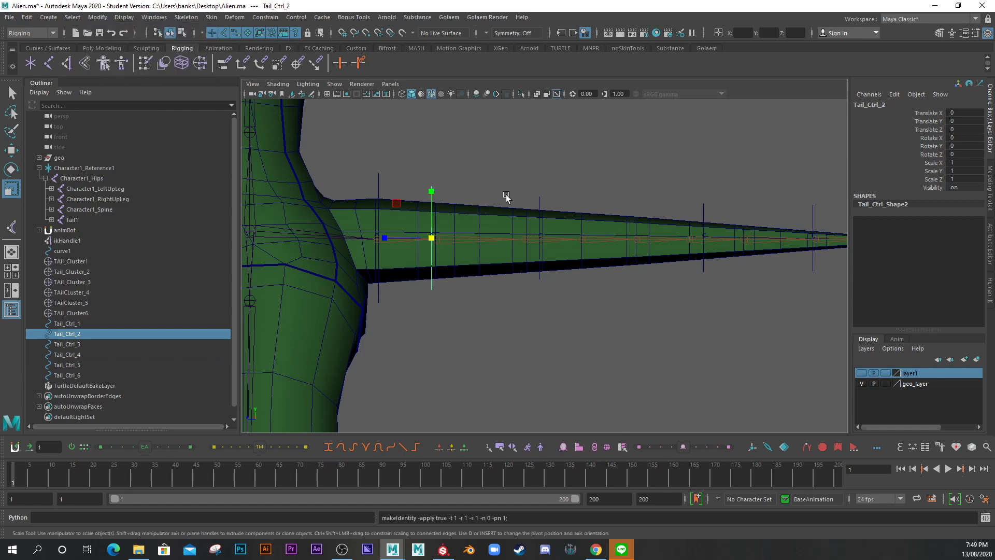
Freeze the transformations of Tail_Ctrl_3, Tail_Ctrl_4, Tail_Ctrl_5 and Tail_Ctrl_6 one after another
click(539, 283)
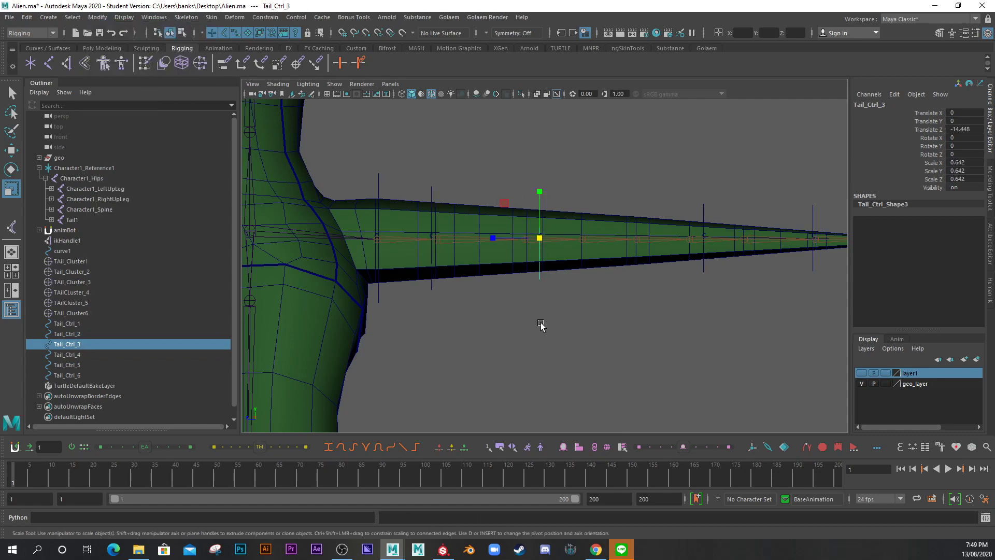
click(704, 212)
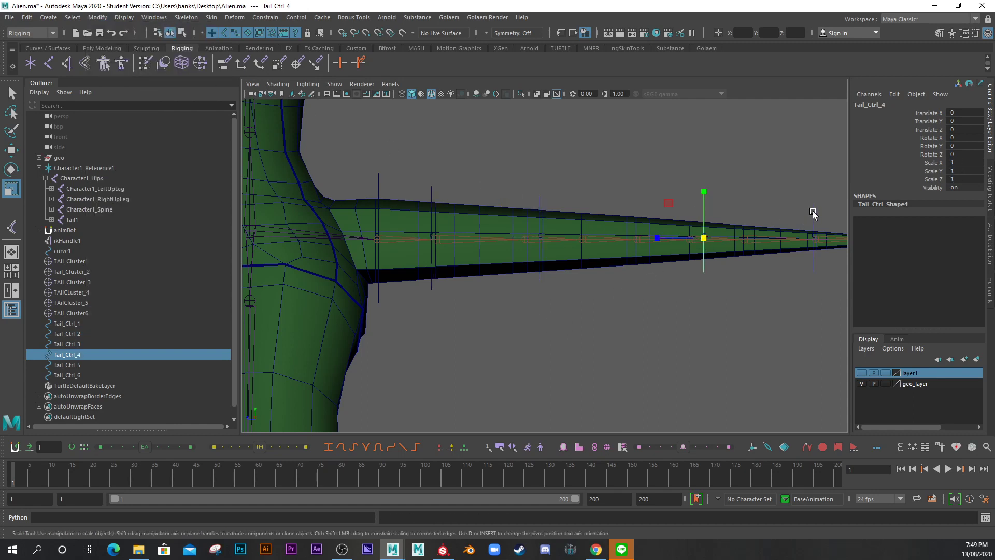
click(813, 212)
alt+middle_drag(786, 281, 541, 298)
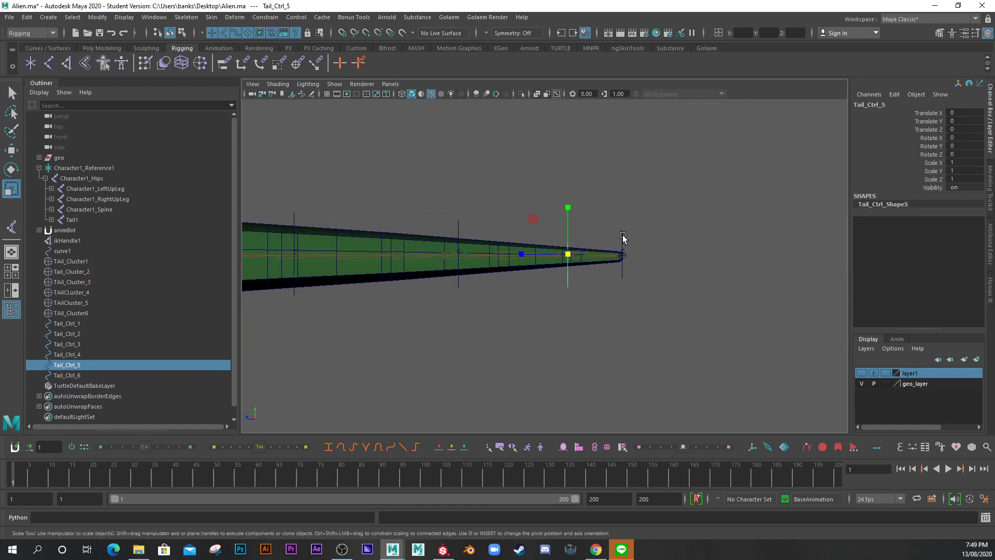
click(622, 236)
key(g)
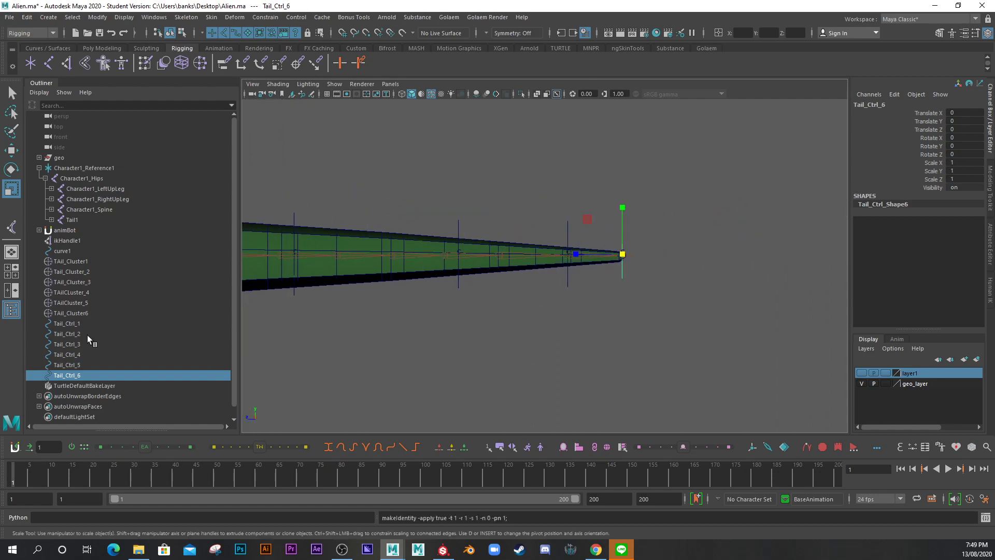
Select Tail_Ctrl_1 through Tail_Ctrl_5, examine how the circles sit around the tail mesh in perspective, and clear the selection
drag(72, 261, 66, 365)
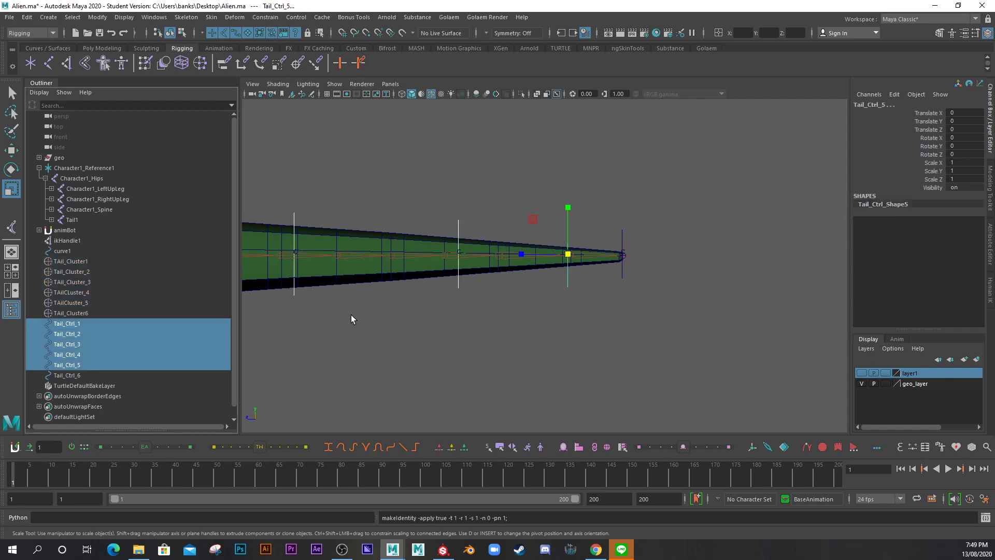
alt+middle_drag(350, 315, 472, 300)
key(space)
drag(462, 304, 462, 276)
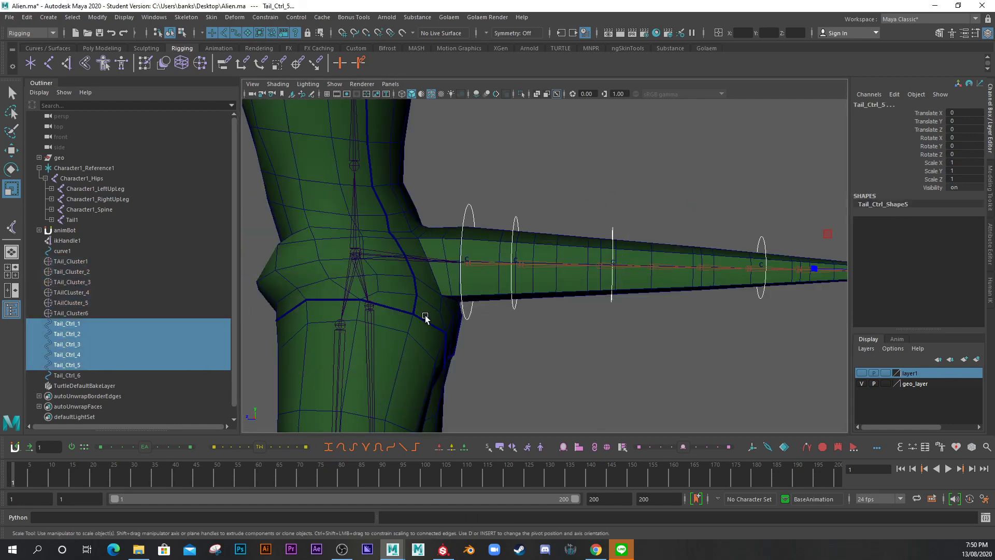
mouse_move(424, 315)
alt+mouse_down()
mouse_move(456, 322)
mouse_move(360, 325)
mouse_move(422, 330)
mouse_move(411, 322)
alt+mouse_up()
alt+right_drag(420, 326, 476, 323)
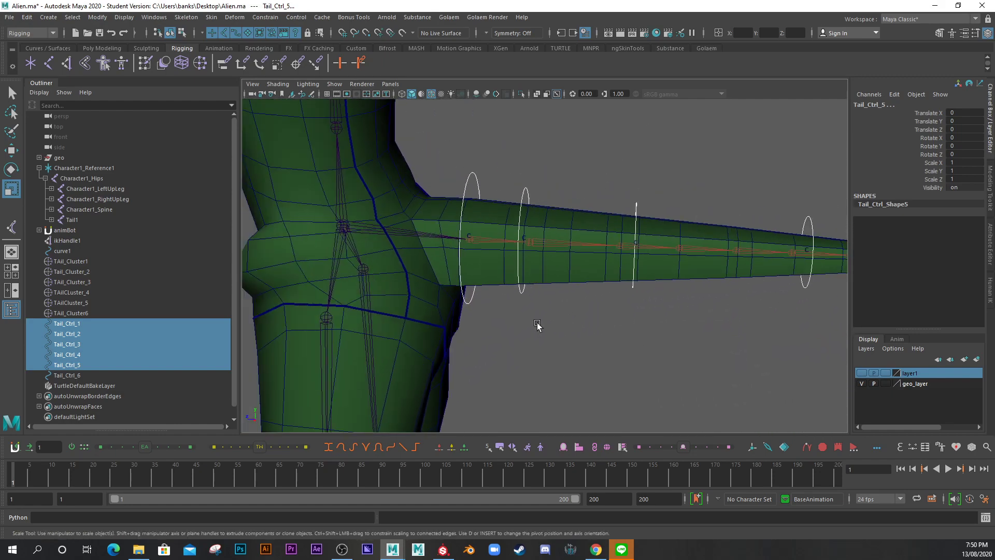
alt+drag(537, 324, 488, 277)
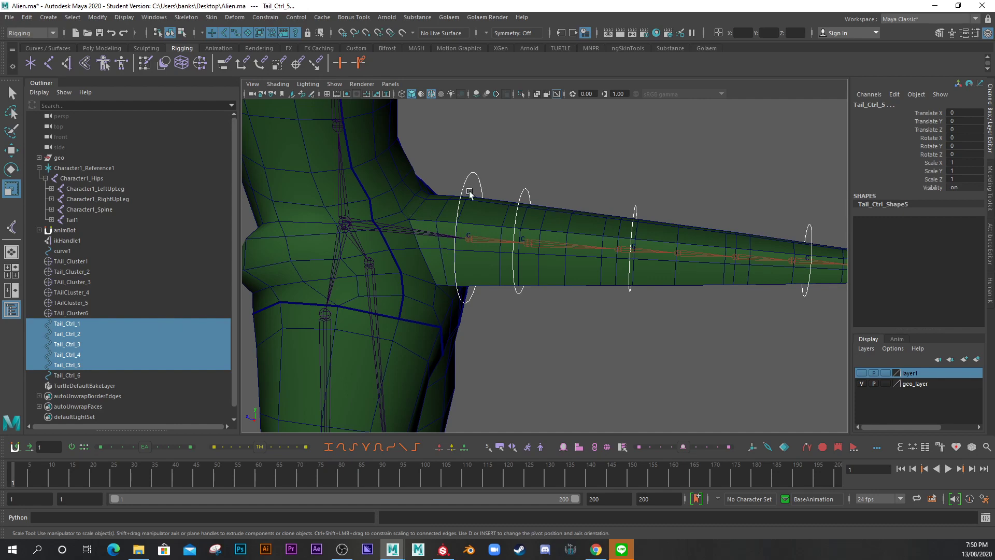
click(492, 165)
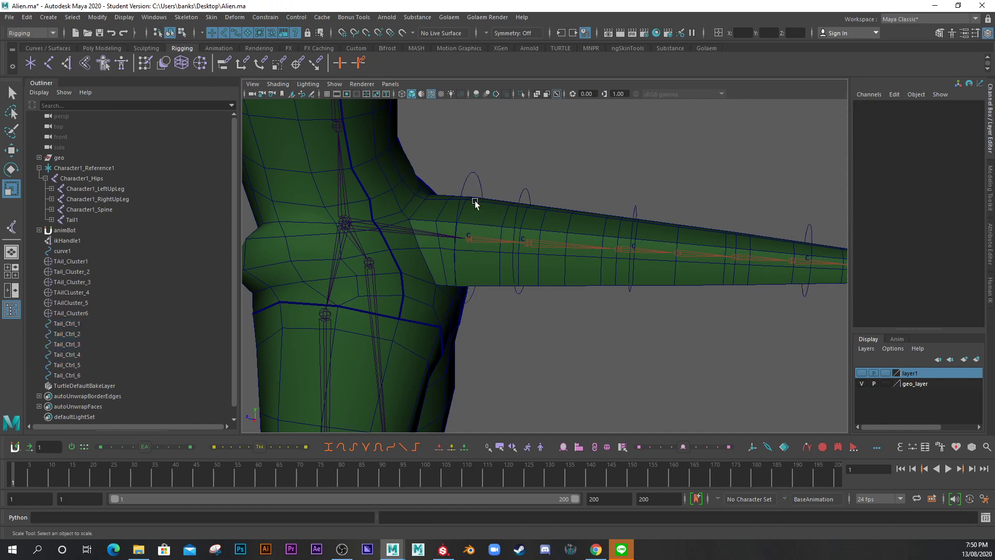
Select Tail_Ctrl_1 at the base of the tail, examine its placement, and delete it
click(62, 323)
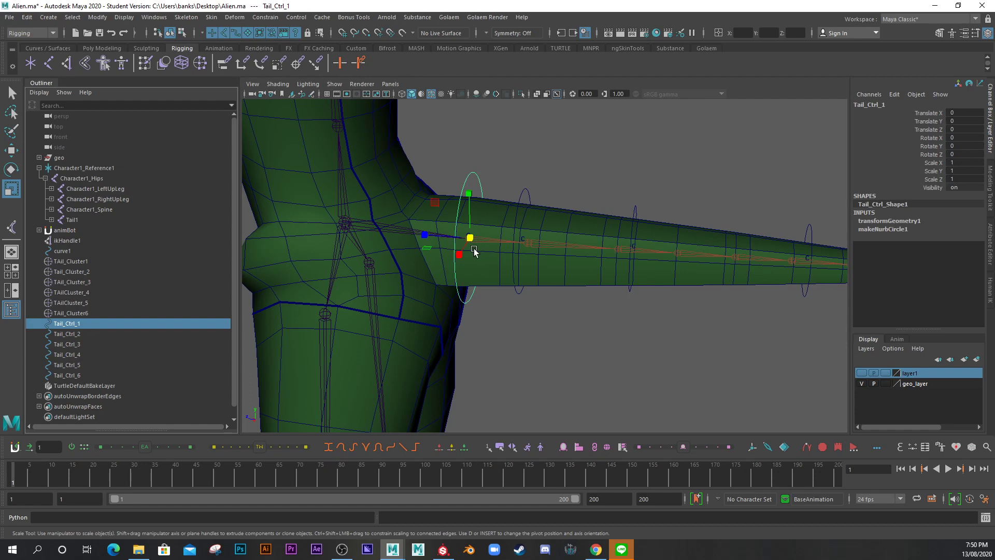
alt+drag(436, 254, 473, 240)
alt+drag(604, 373, 484, 333)
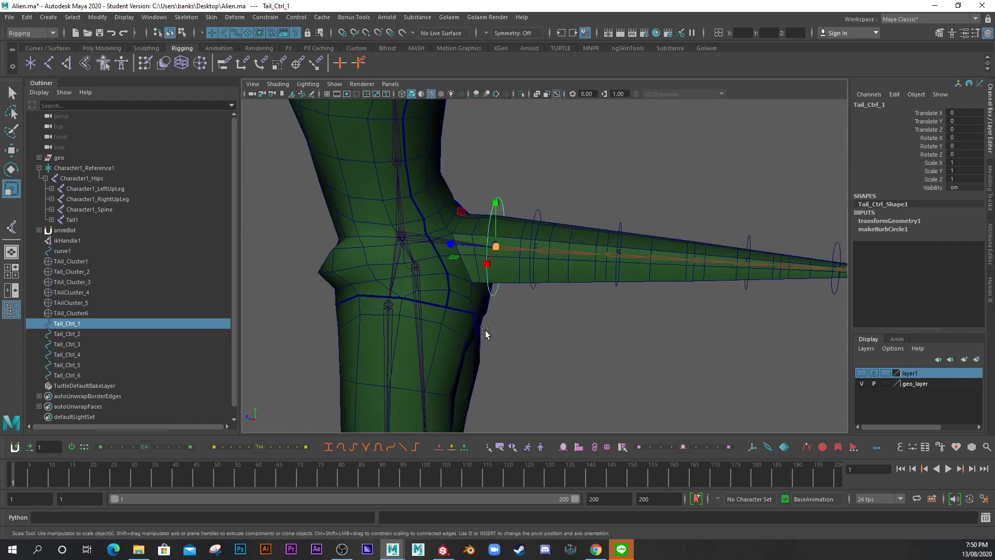
click(499, 253)
click(493, 208)
alt+drag(498, 254, 513, 294)
alt+middle_drag(513, 294, 482, 302)
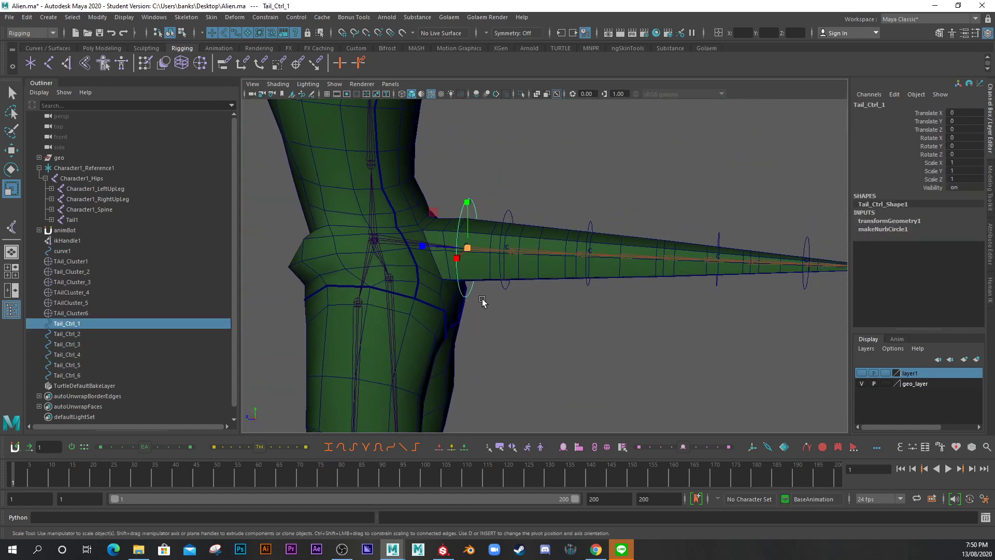
alt+drag(482, 303, 553, 334)
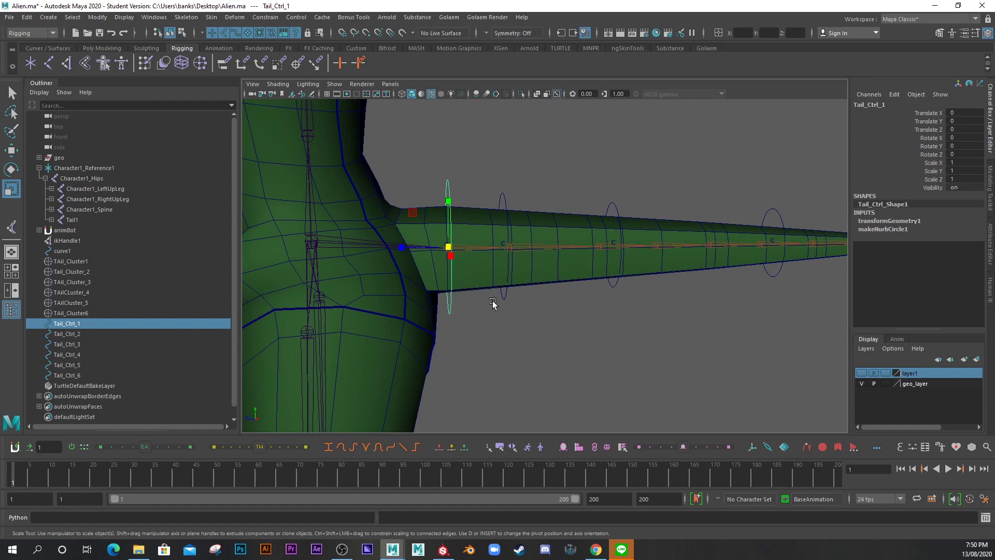
alt+drag(493, 304, 478, 307)
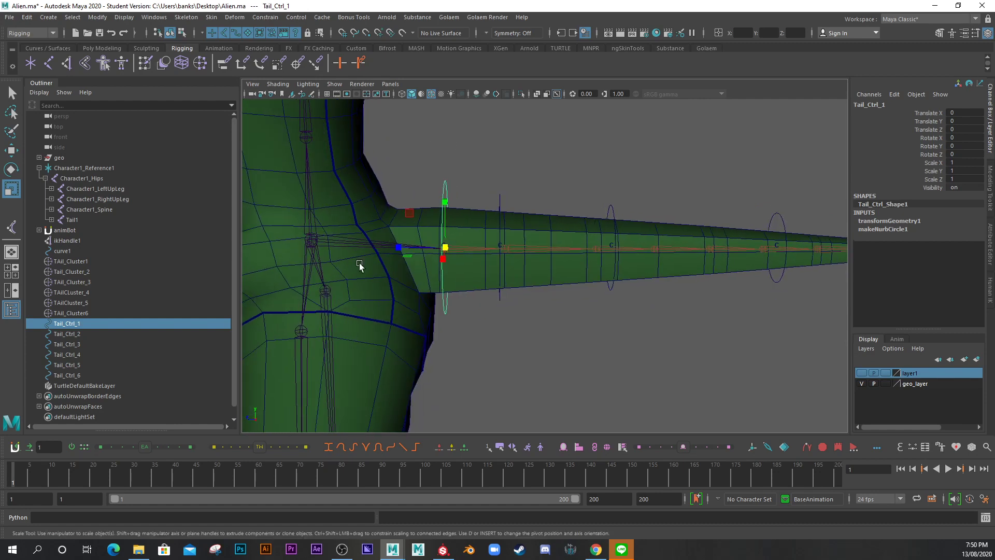
scroll(522, 328, down, 5)
alt+drag(519, 291, 499, 307)
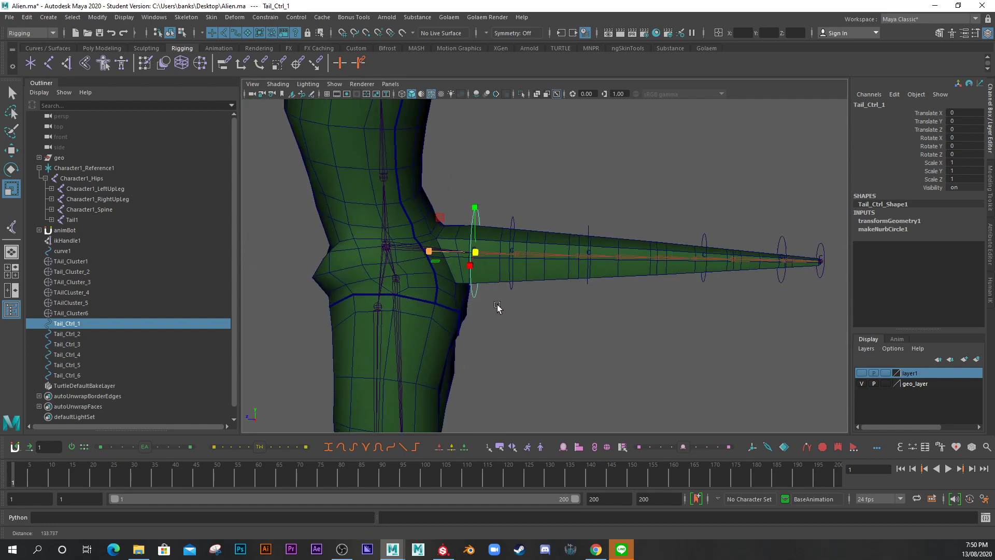
alt+right_drag(498, 306, 486, 311)
alt+drag(486, 311, 471, 307)
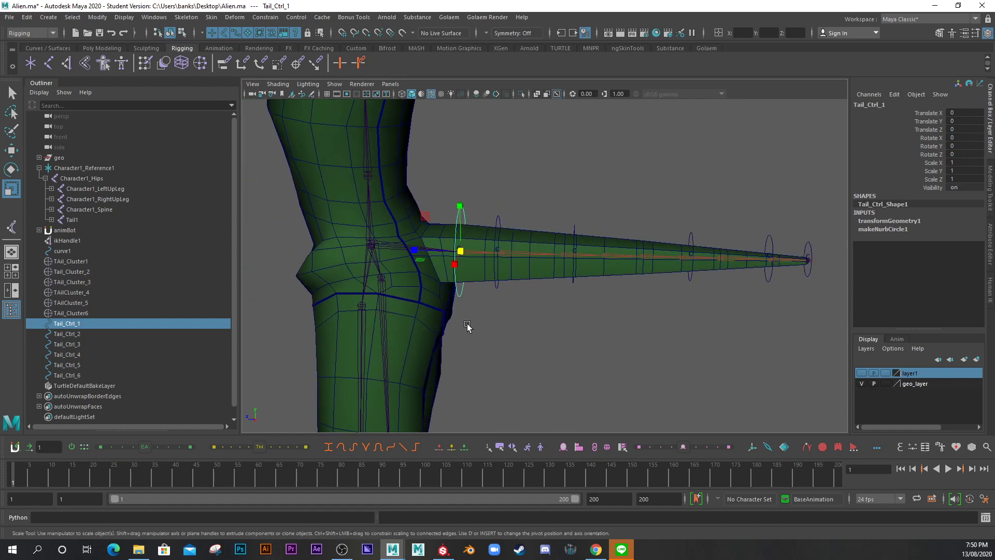
key(Delete)
scroll(466, 326, up, 4)
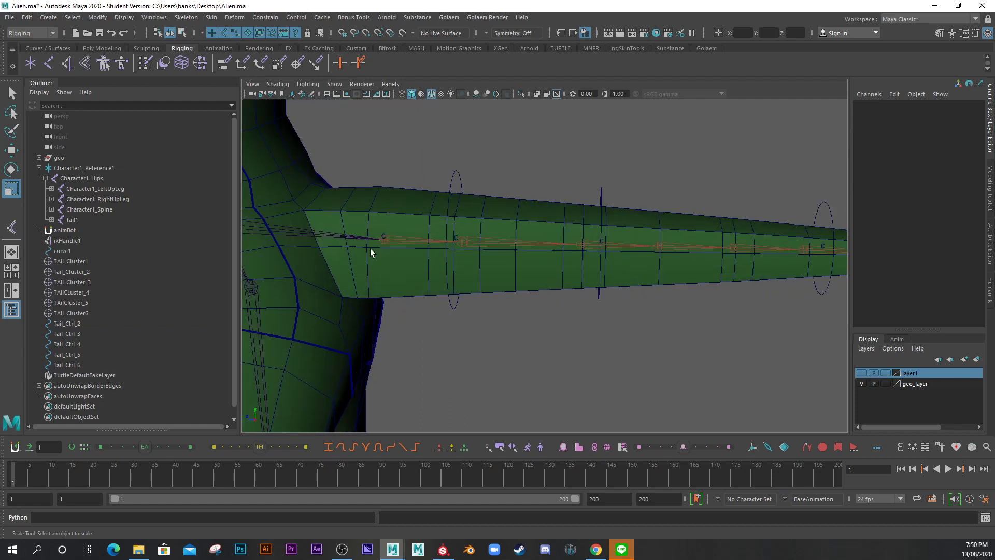
Parent-constrain Tail_Cluster_2 to Tail_Ctrl_2, and TAil_Cluster_3 to Tail_Ctrl_3
click(77, 273)
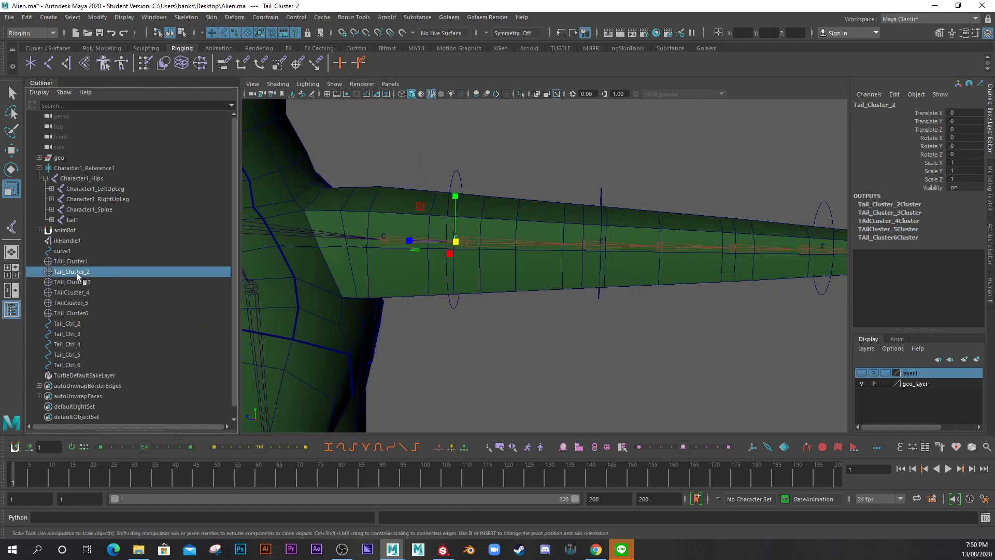
click(454, 173)
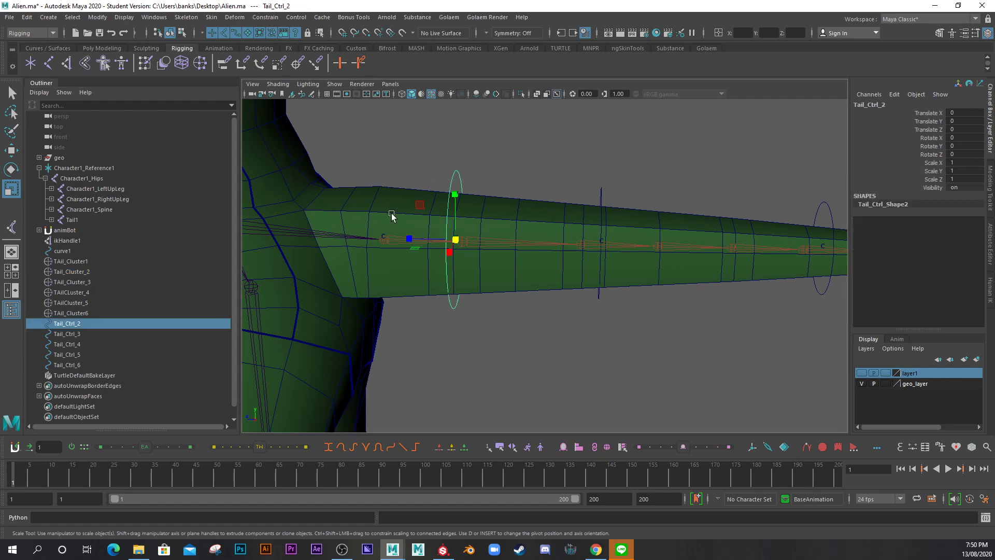
ctrl+click(73, 272)
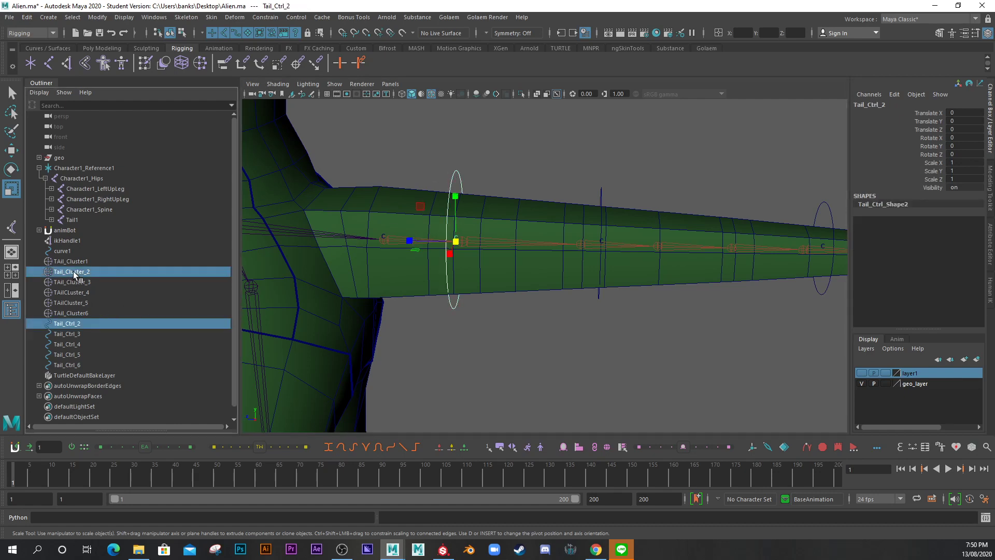
click(257, 18)
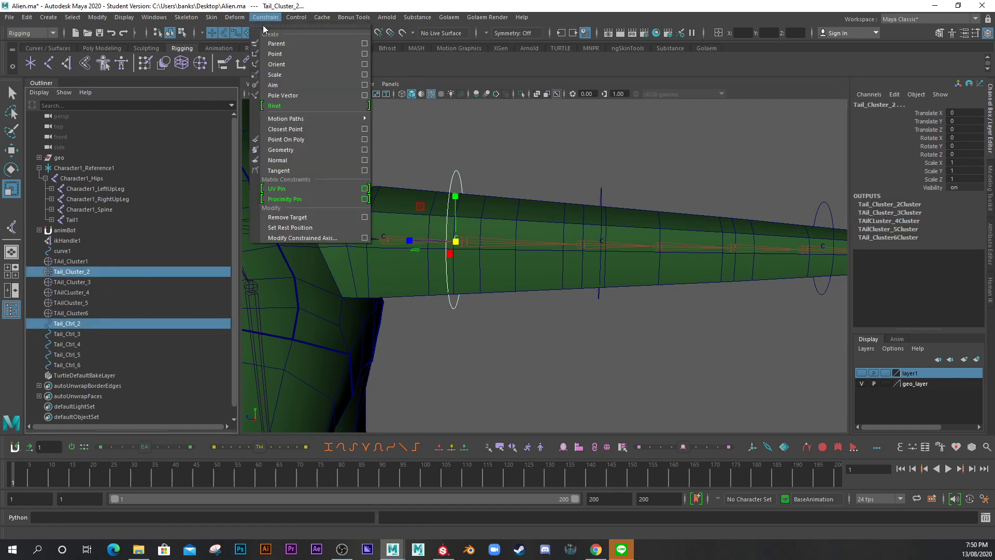
click(318, 44)
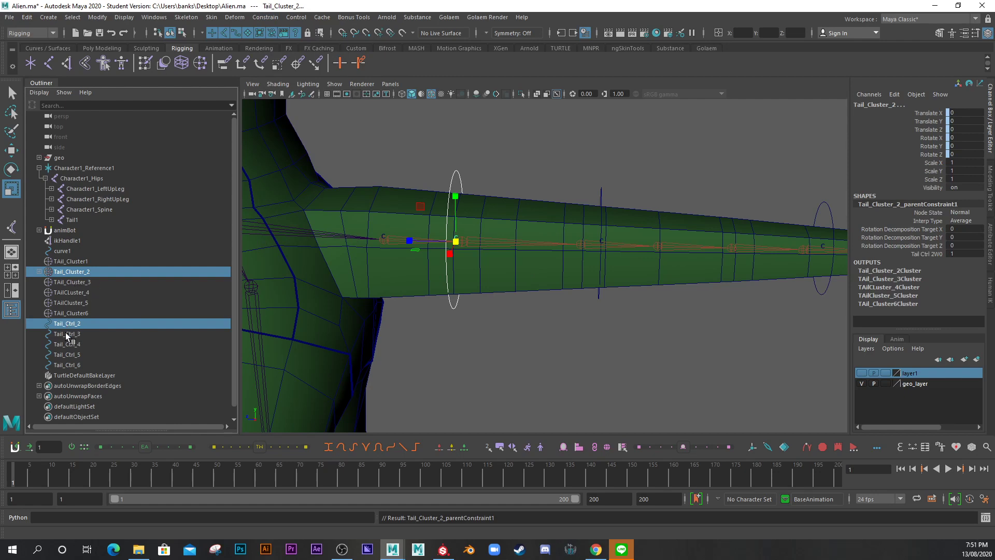
click(67, 334)
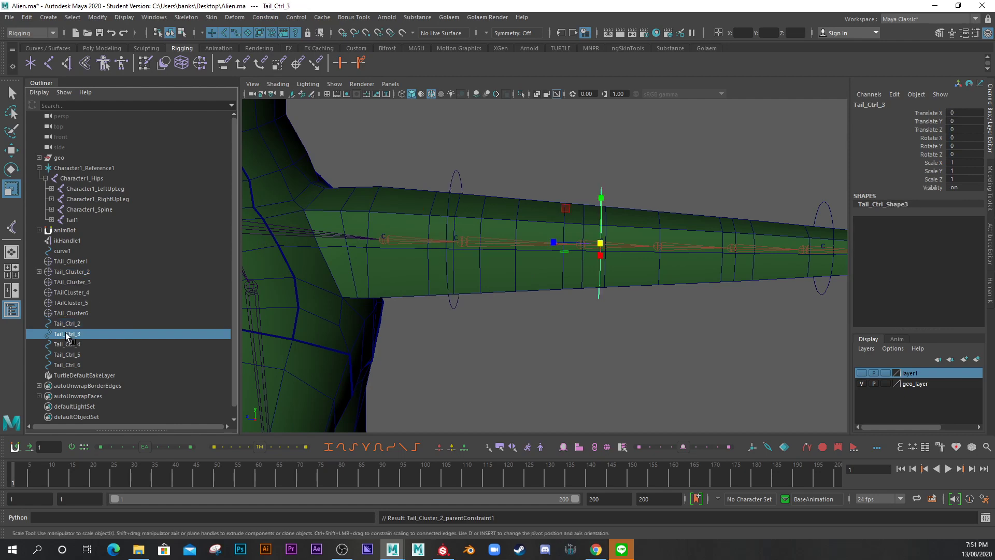
ctrl+click(73, 282)
key(g)
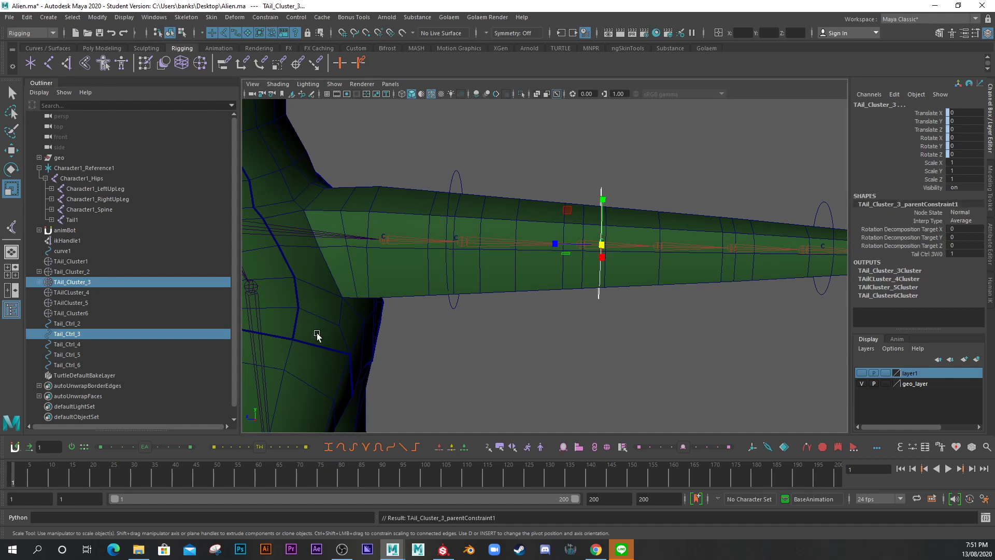
Parent-constrain Tail_Ctrl_4 to TAilCLuster_4, with the cluster as the driver
click(67, 344)
ctrl+click(81, 303)
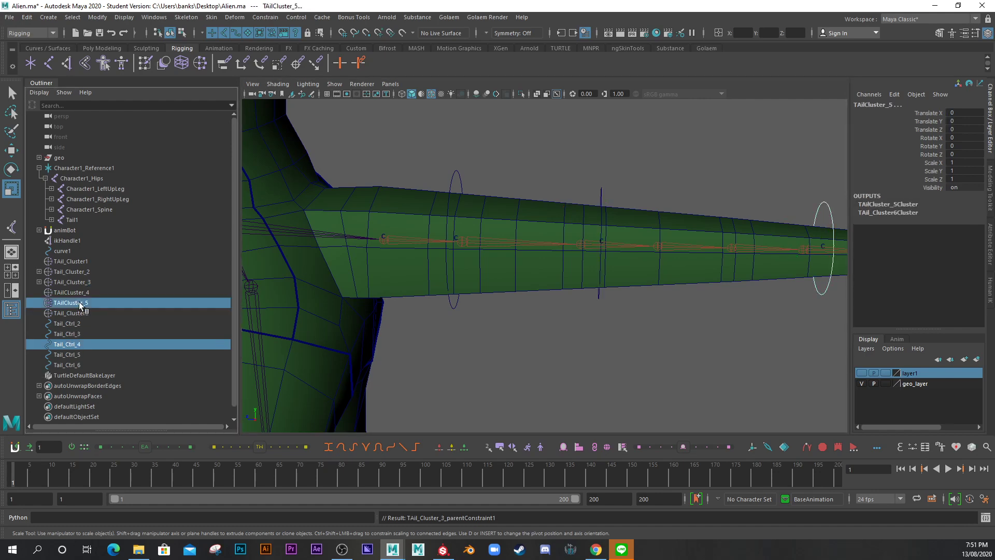
alt+middle_drag(710, 301, 465, 314)
alt+drag(466, 314, 480, 313)
alt+right_drag(480, 312, 562, 275)
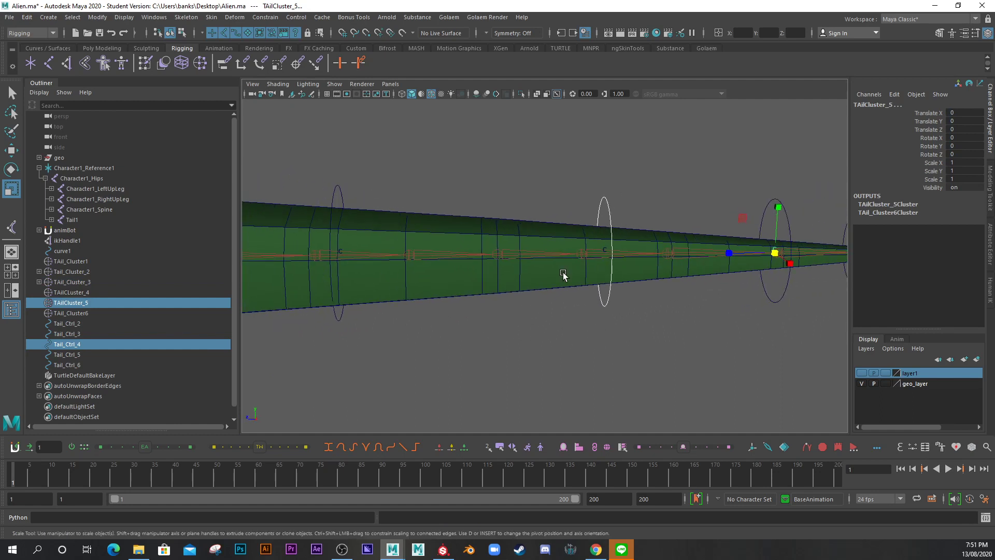
click(73, 292)
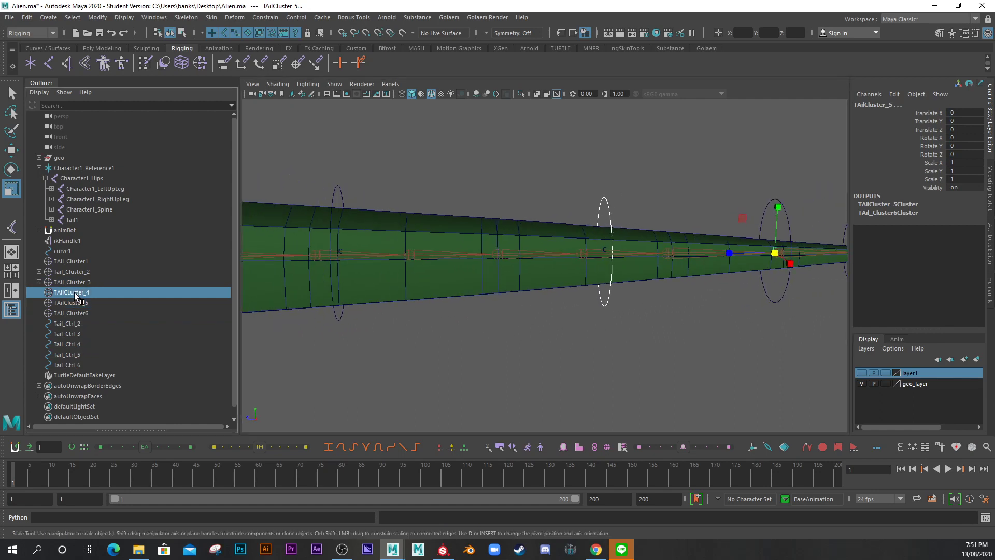
ctrl+click(73, 345)
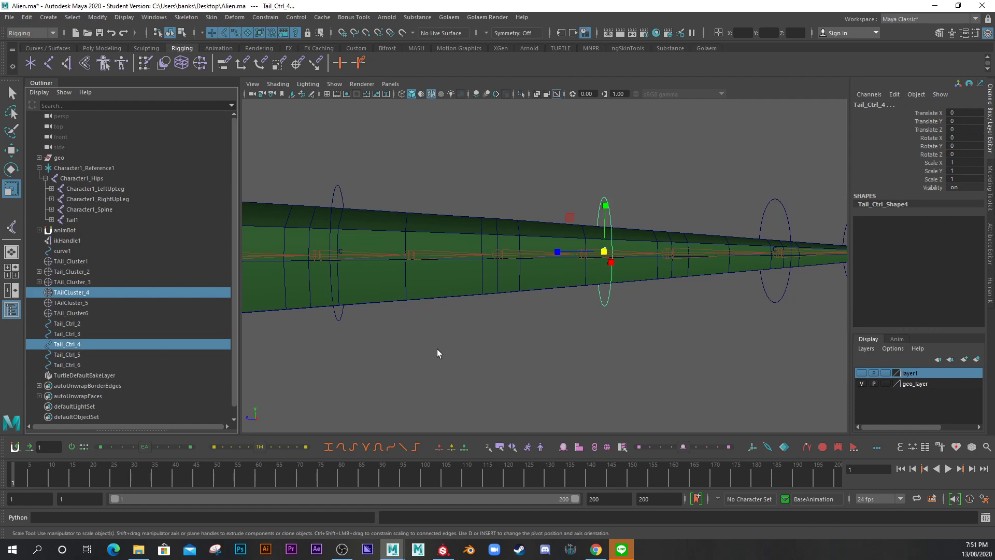
key(g)
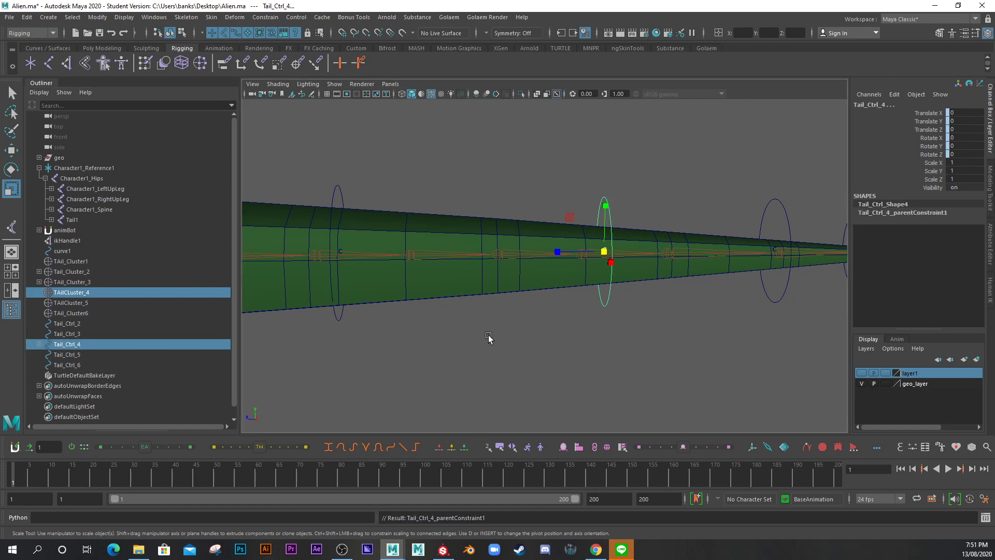
Parent-constrain TAilCluster_5 to Tail_Ctrl_5, and TAil_Cluster6 to Tail_Ctrl_6 at the tail tip
click(777, 203)
ctrl+click(66, 303)
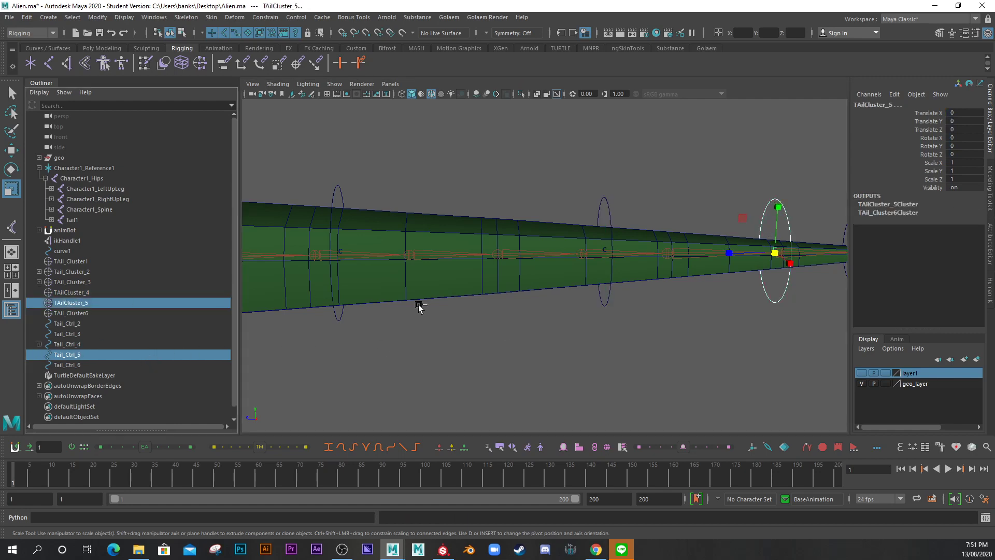
key(ctrl+p)
alt+middle_drag(726, 316, 513, 312)
click(63, 364)
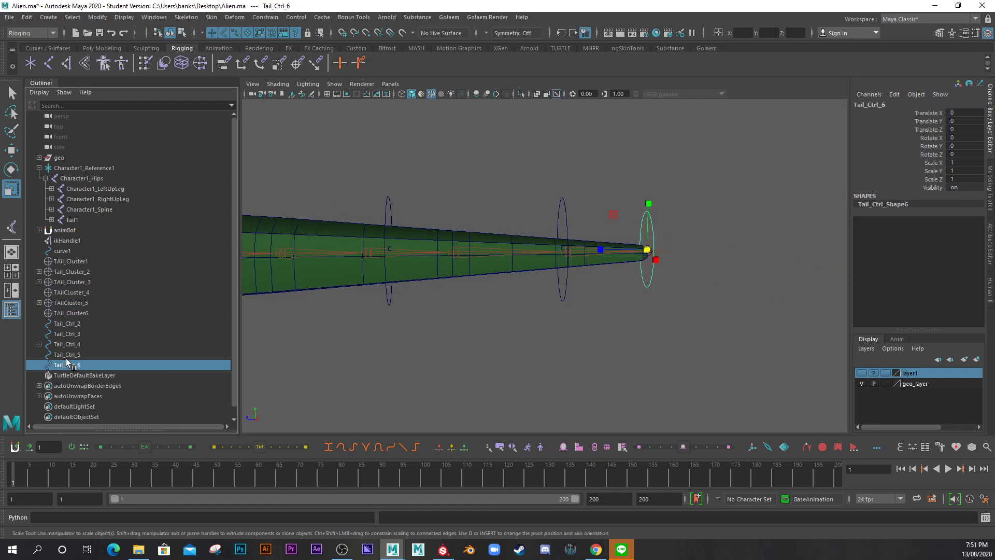
ctrl+click(82, 313)
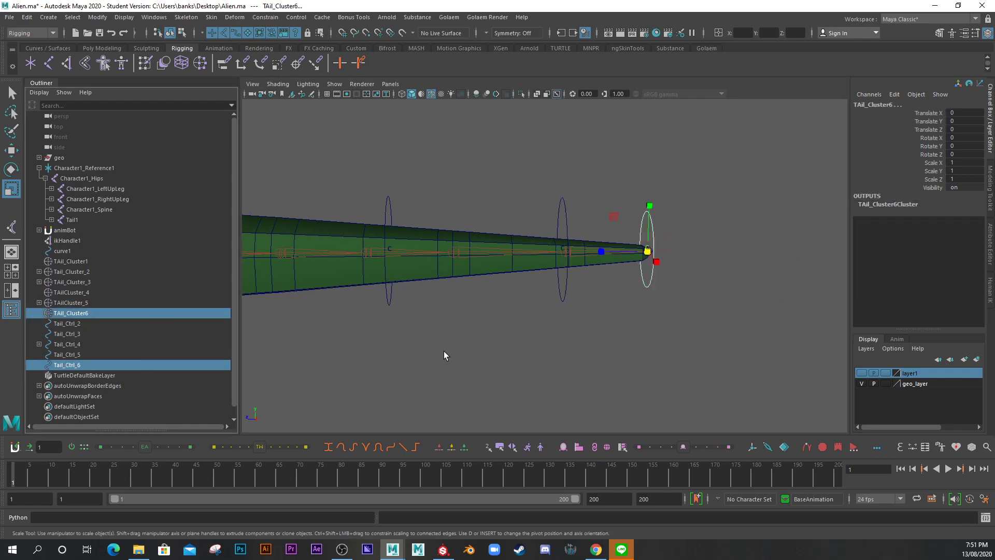
key(ctrl+p)
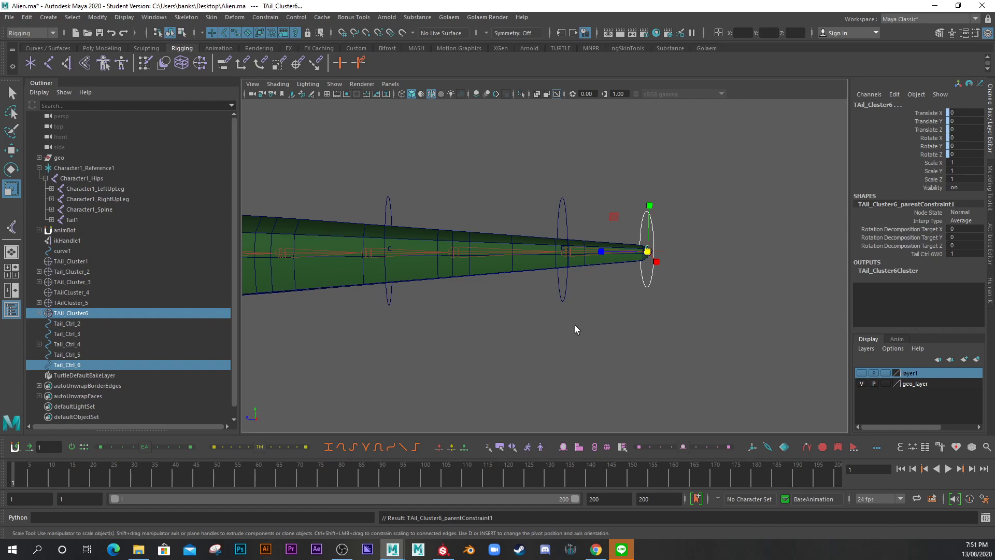
Test Tail_Ctrl_4 by moving it up about 4.8 units, test Tail_Ctrl_3 with an upward move, and undo both moves
alt+drag(575, 329, 524, 311)
click(555, 210)
key(e)
key(w)
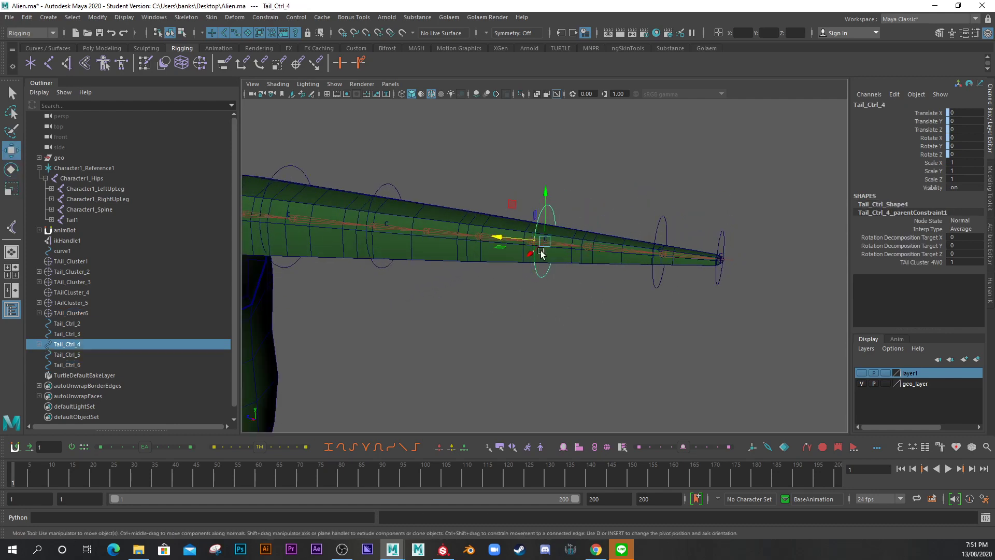
drag(545, 231, 547, 172)
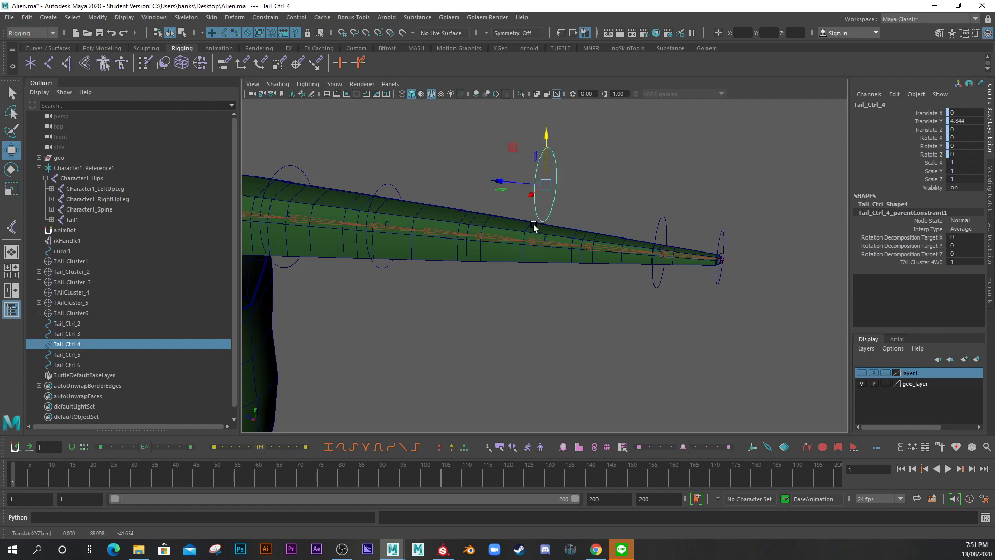
key(ctrl+z)
click(378, 194)
drag(384, 178, 379, 128)
key(ctrl+z)
alt+middle_drag(466, 307, 528, 362)
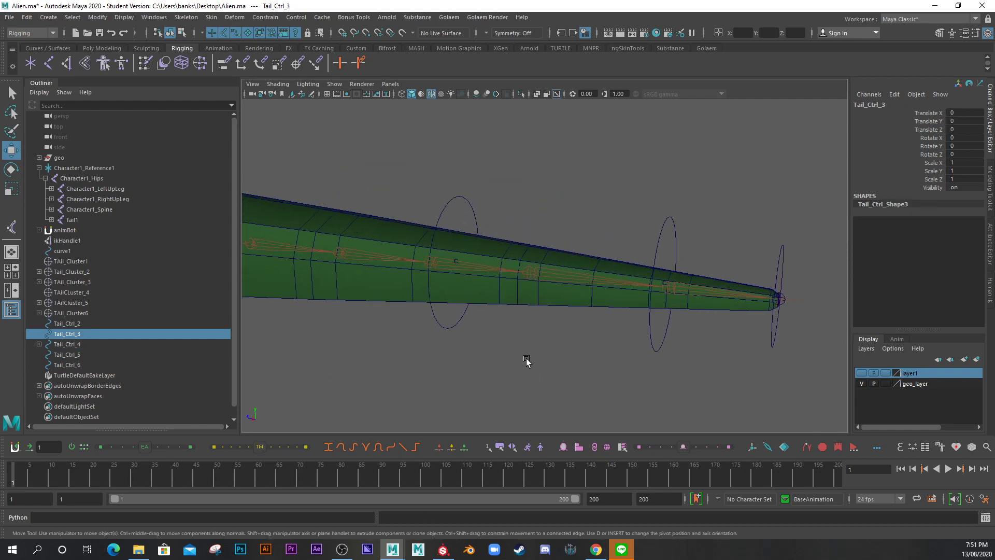
Break the connections on all translate and rotate channels of Tail_Ctrl_4, and clear the selection
click(469, 207)
alt+drag(469, 206, 511, 301)
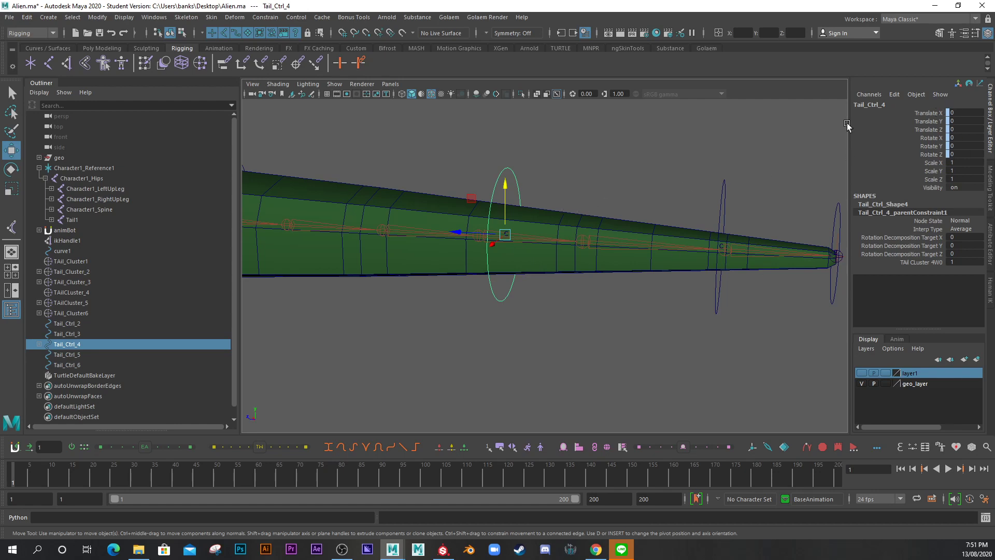
drag(936, 115, 932, 155)
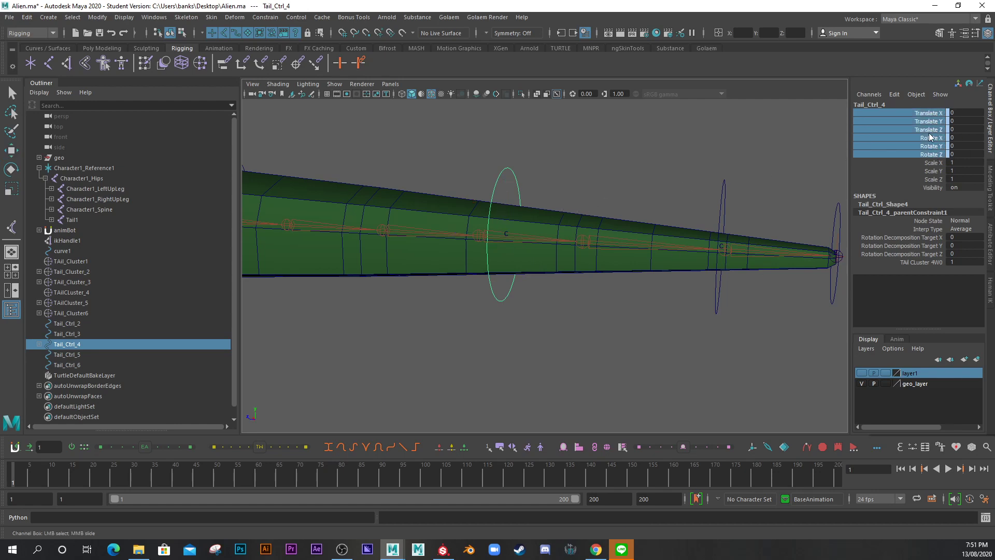
right_click(929, 135)
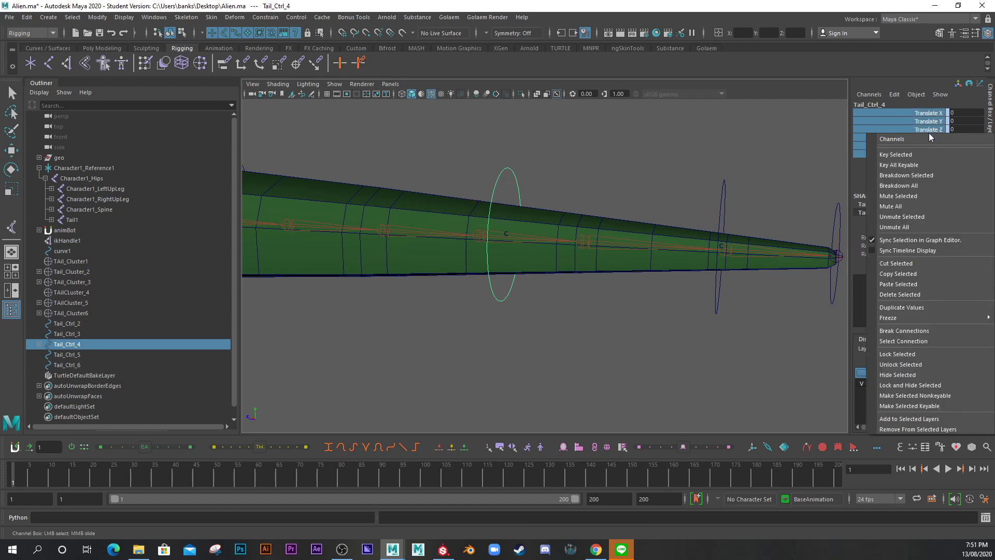
click(912, 335)
key(w)
click(562, 326)
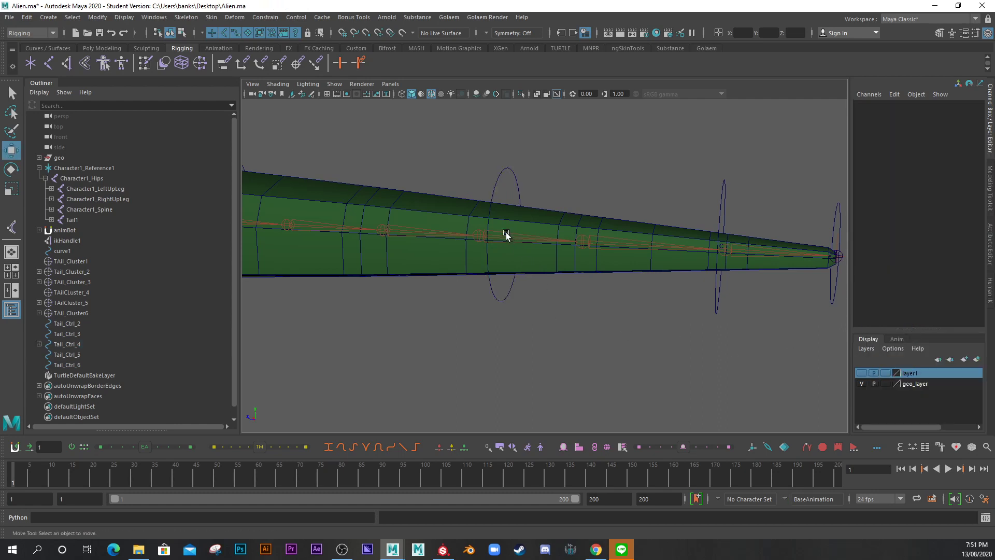
click(506, 234)
click(526, 308)
Parent-constrain TAilCLuster_4 to Tail_Ctrl_4, with the control as the driver, and reselect the control
click(505, 169)
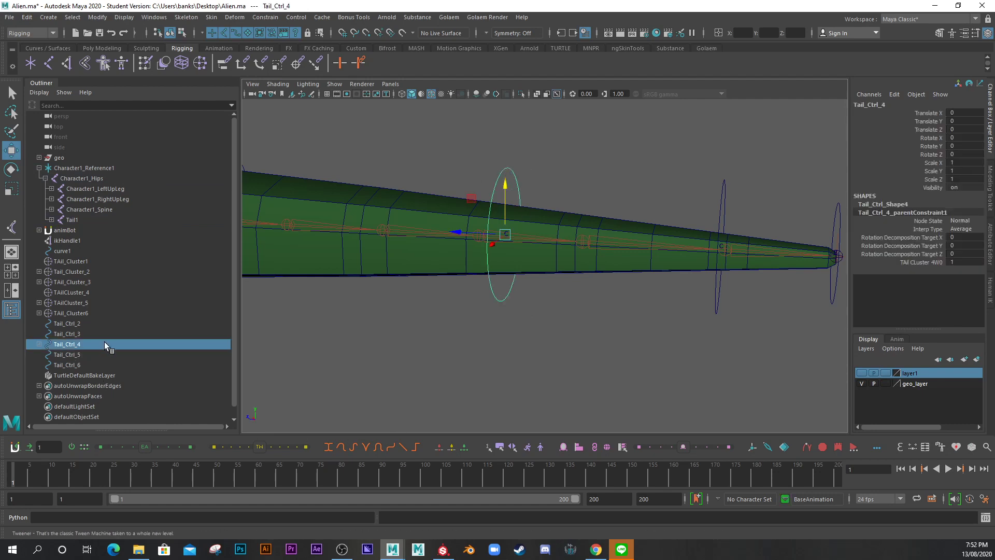
ctrl+click(73, 292)
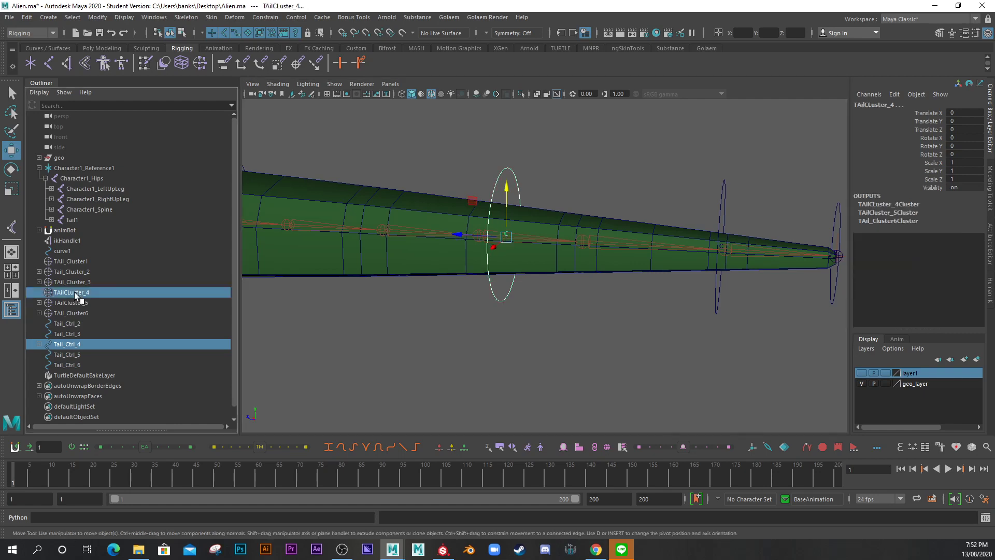
click(262, 17)
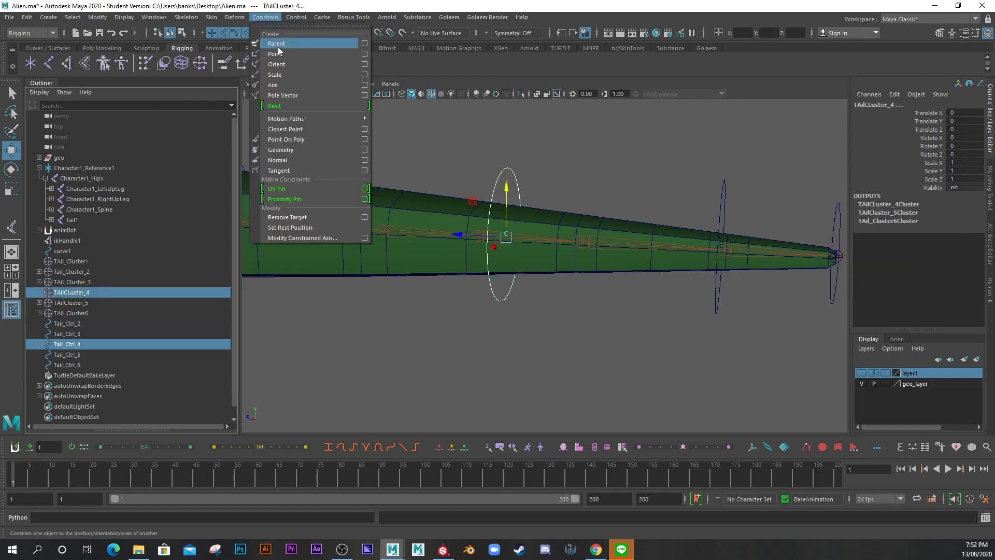
click(279, 46)
click(508, 350)
click(498, 181)
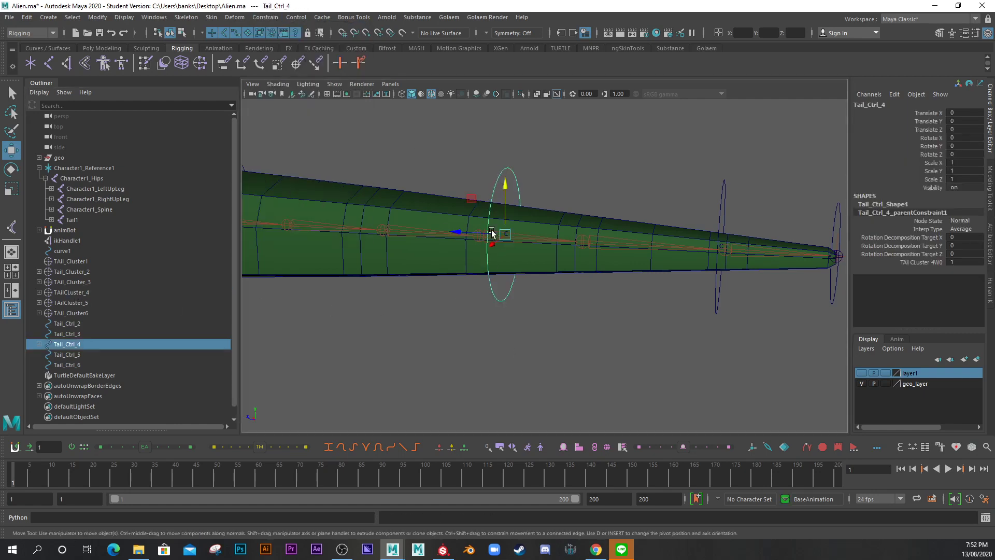
Test Tail_Ctrl_4 by moving it up about 2.6 units, test Tail_Ctrl_5 and Tail_Ctrl_6 with upward moves, and undo each move
drag(496, 207, 505, 138)
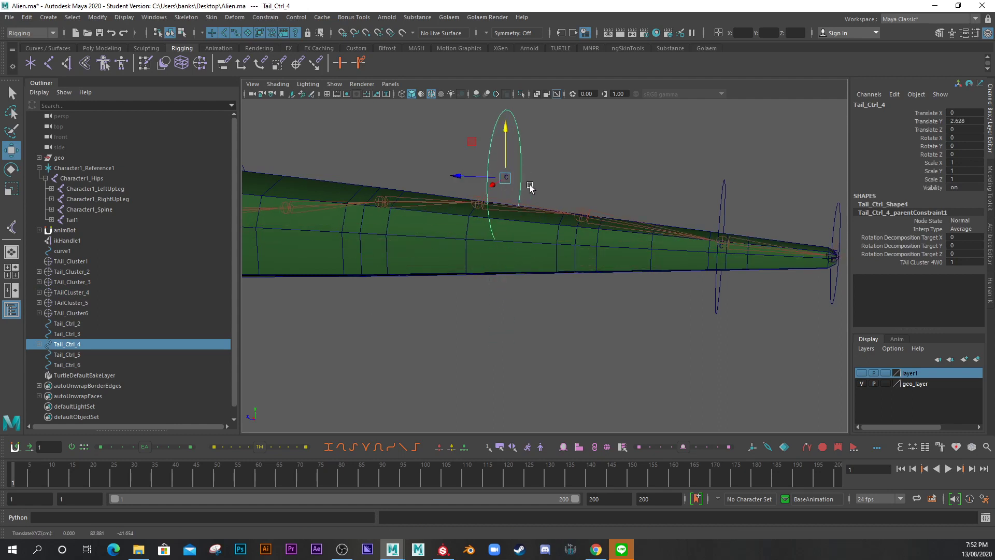
key(ctrl+z)
alt+right_drag(635, 311, 615, 218)
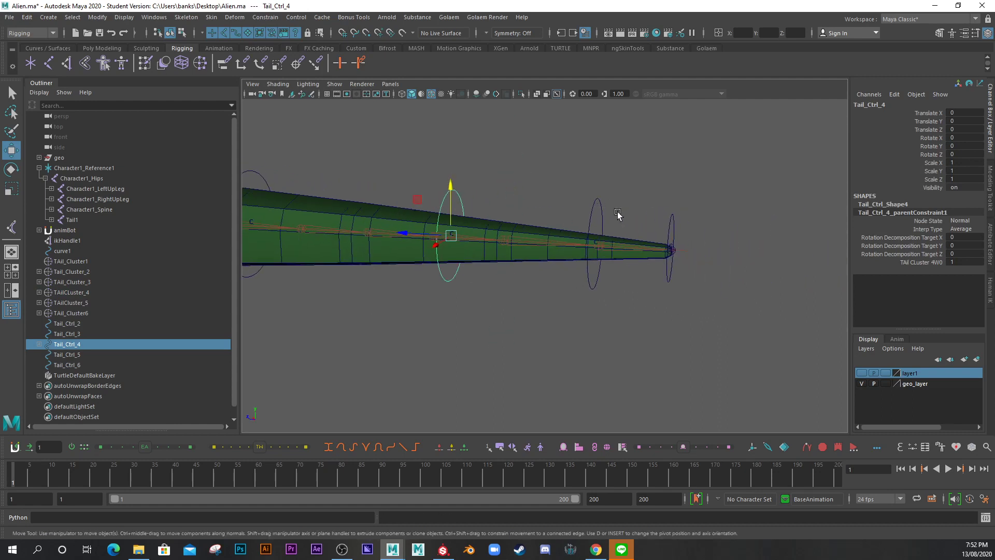
click(596, 210)
drag(596, 210, 597, 172)
key(ctrl+z)
click(674, 227)
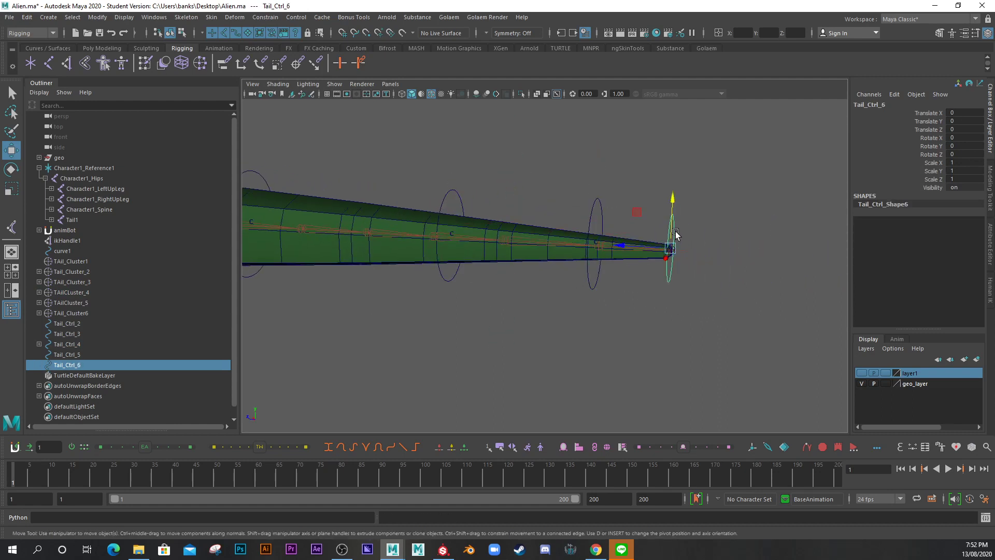
drag(674, 204, 668, 144)
key(ctrl+z)
Select Character1_Hips and create a HumanIK control rig for Character1
alt+drag(613, 316, 485, 296)
alt+right_drag(485, 296, 507, 302)
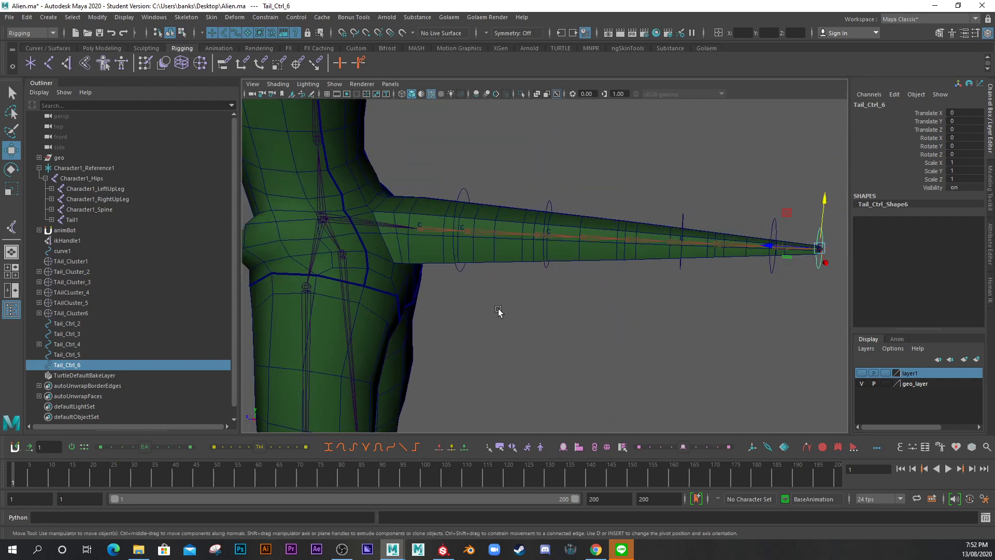
alt+drag(499, 311, 527, 305)
click(470, 248)
alt+right_drag(639, 289, 816, 187)
click(952, 33)
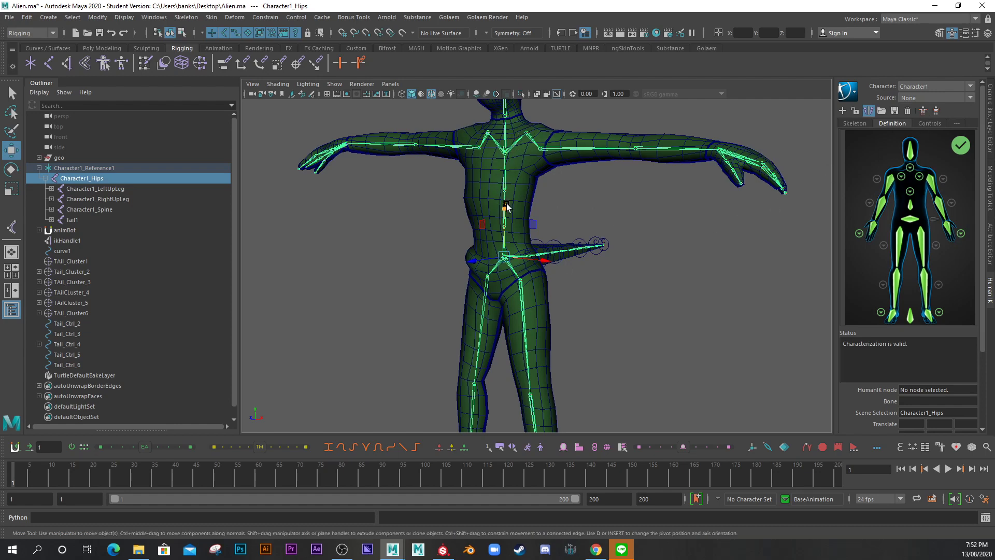
alt+right_drag(570, 248, 471, 254)
alt+drag(471, 255, 594, 206)
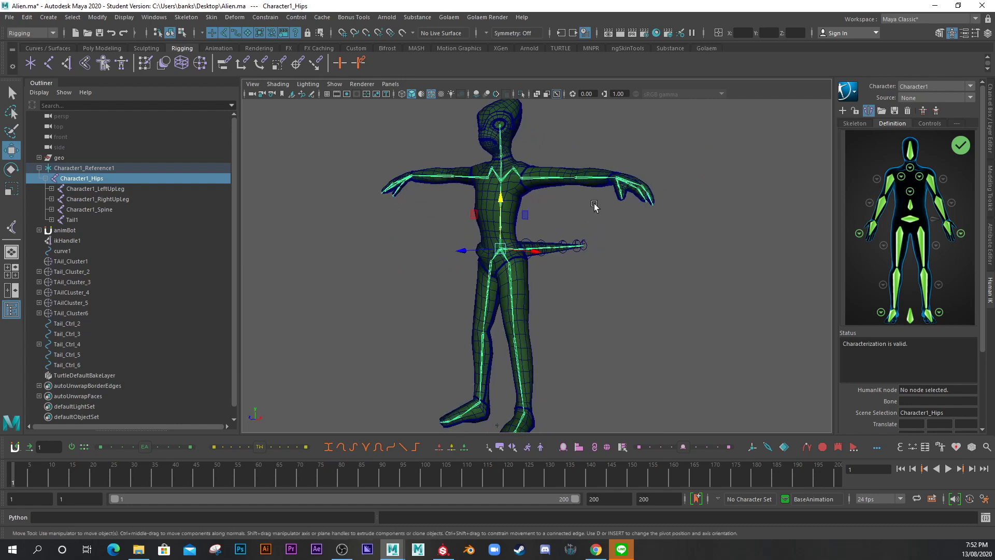
click(923, 111)
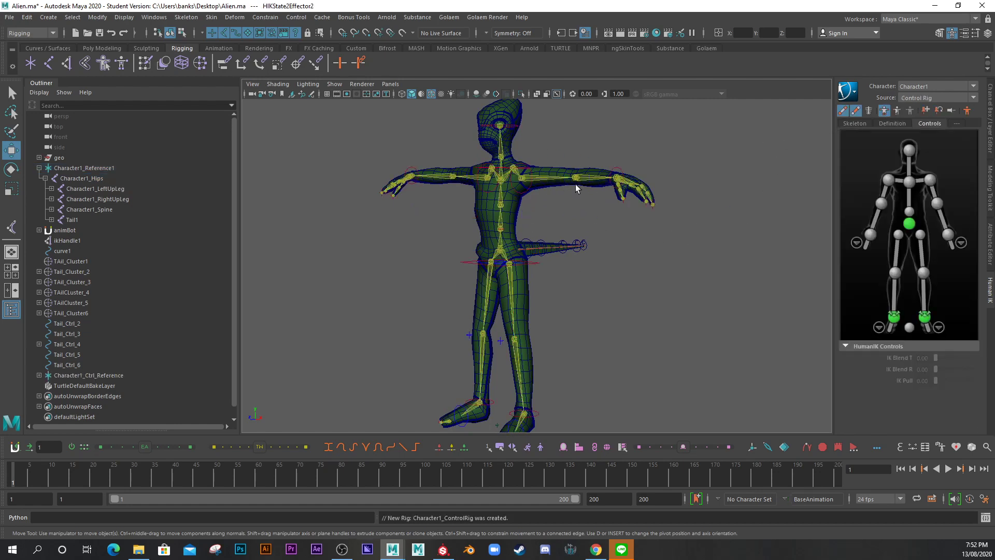
Hide the control rig's FK skeleton and toggle the character skeleton's visibility, leaving it shown
click(856, 111)
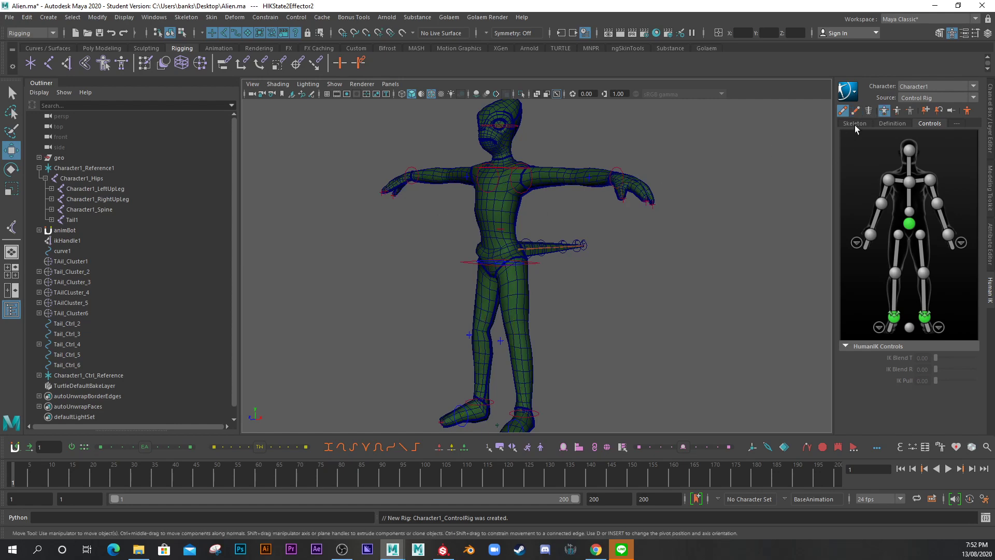
click(869, 110)
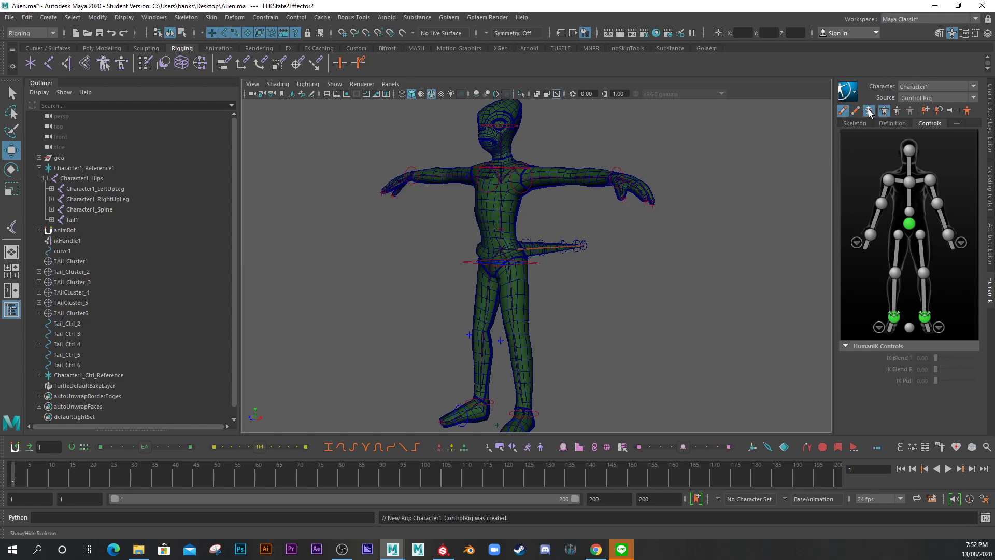
click(869, 111)
click(869, 110)
Parent TAil_Cluster1 at the tail base under the Character1_Ctrl_HipsEffector control
alt+drag(518, 289, 484, 289)
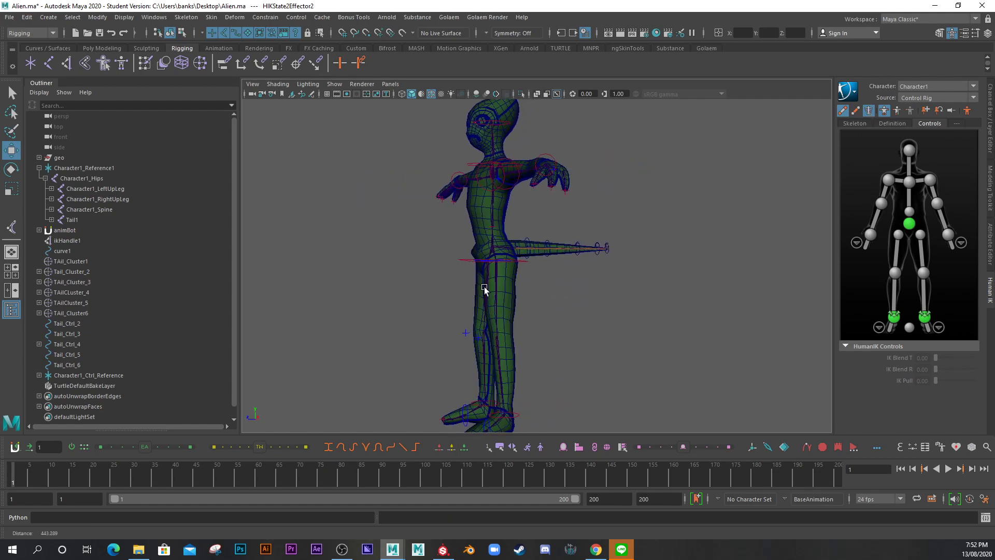
alt+right_drag(485, 288, 655, 333)
alt+drag(655, 333, 566, 324)
alt+right_drag(566, 323, 599, 329)
alt+drag(599, 328, 561, 315)
click(506, 226)
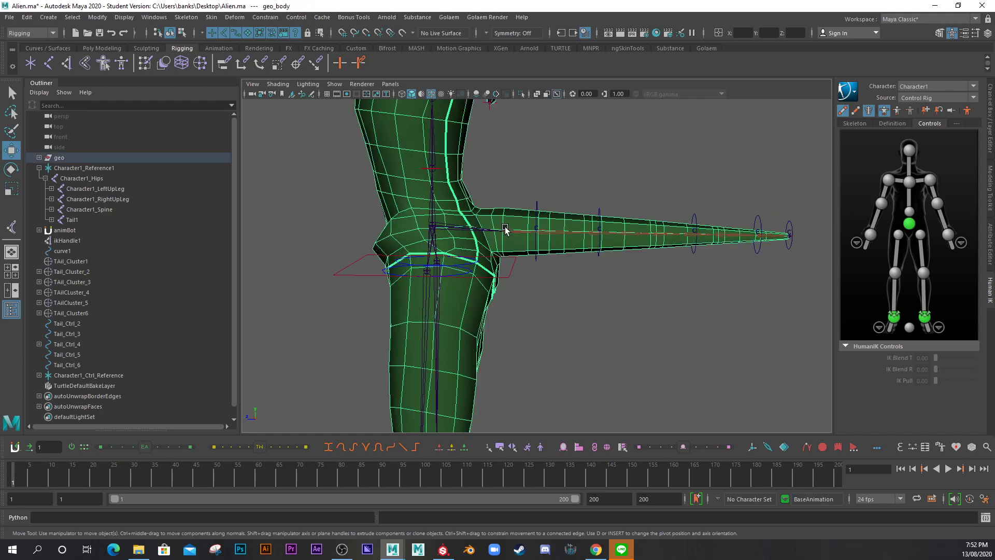
click(71, 261)
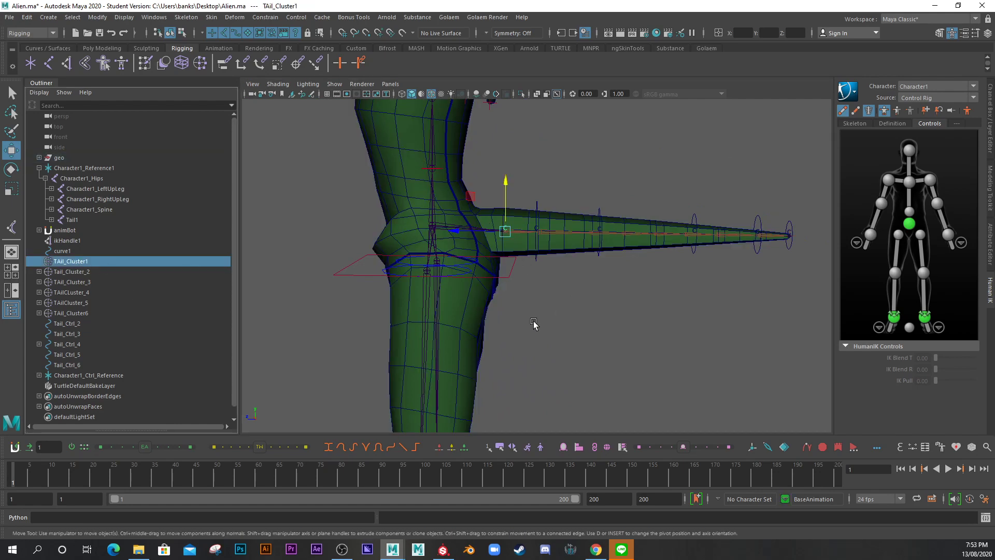
scroll(534, 324, up, 2)
mouse_move(498, 173)
mouse_down()
mouse_move(496, 124)
mouse_move(496, 171)
mouse_up()
key(ctrl+z)
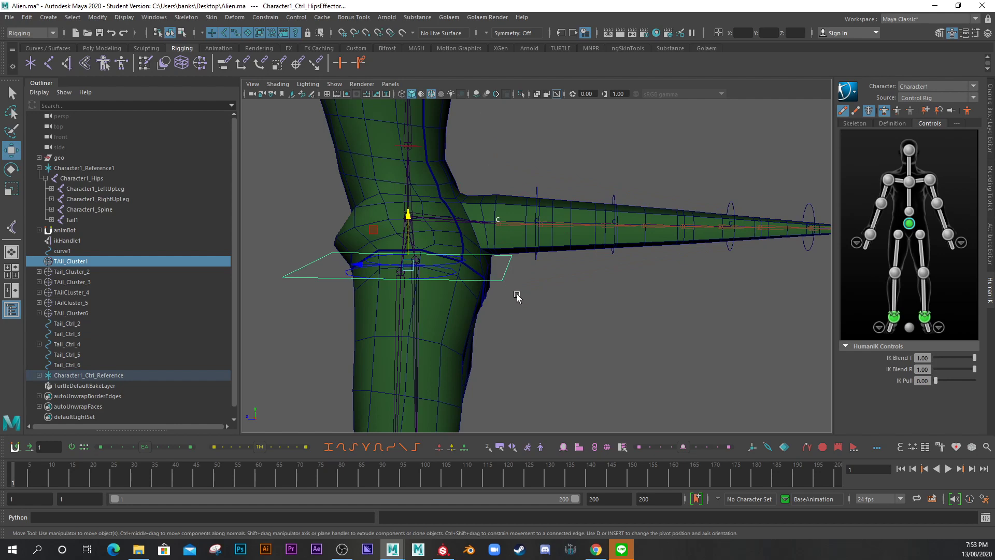
key(ctrl+g)
Test Character1_Ctrl_HipsEffector with a slight downward move and undo it
alt+right_drag(539, 324, 460, 311)
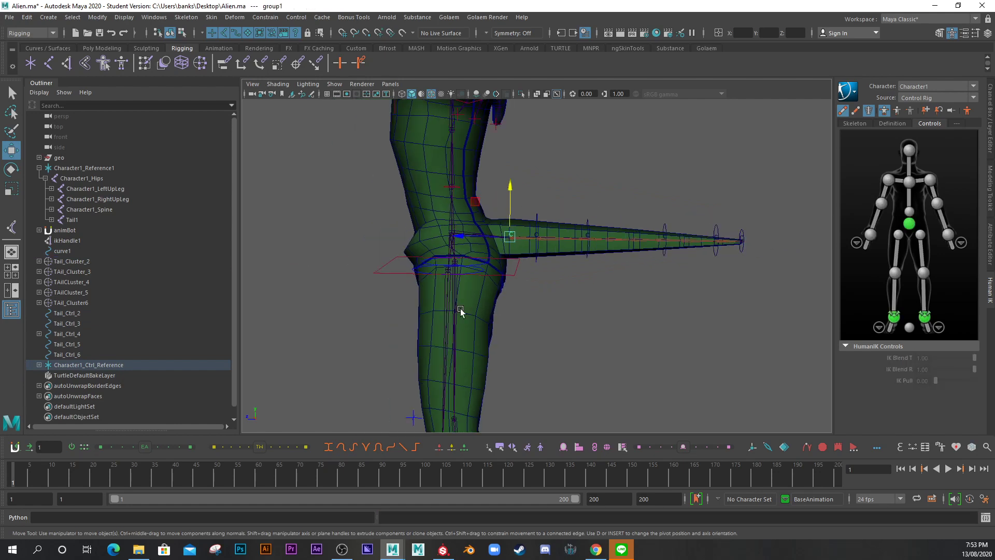
click(385, 279)
drag(452, 219, 450, 234)
key(ctrl+z)
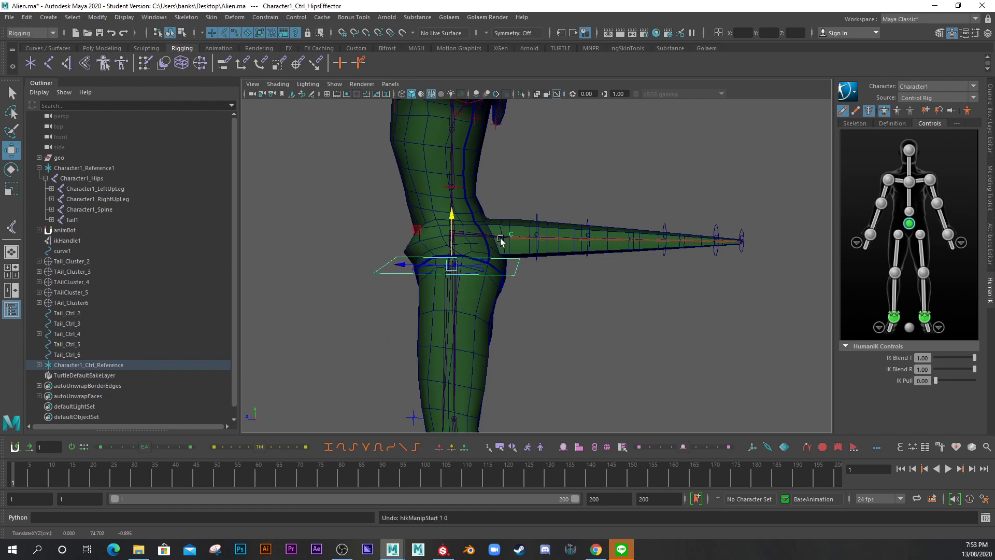
Select the five tail controls together, from Tail_Ctrl_6 at the tip to Tail_Ctrl_2 near the base
scroll(526, 288, up, 4)
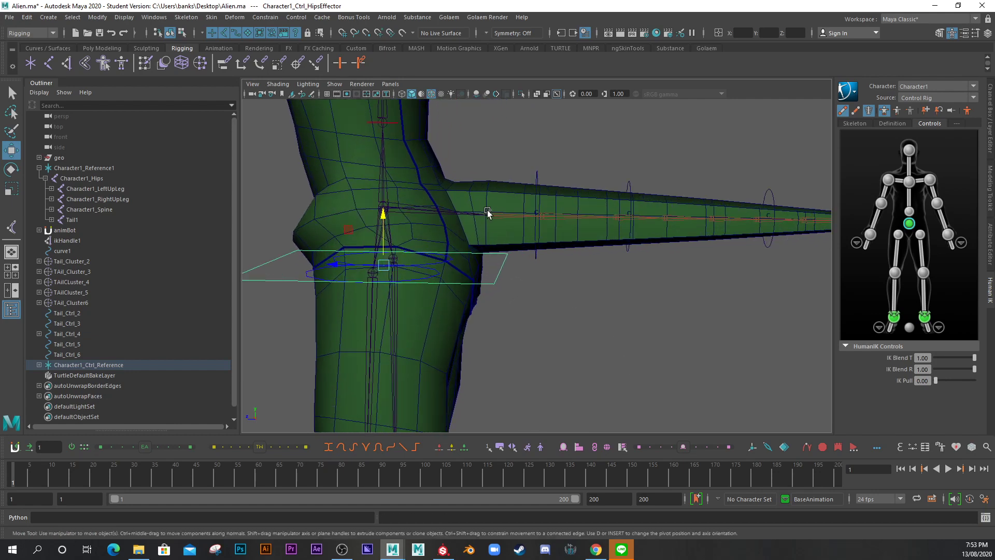
mouse_move(419, 303)
alt+mouse_down()
mouse_move(461, 302)
mouse_move(464, 289)
mouse_move(432, 300)
alt+mouse_up()
alt+right_drag(655, 288, 504, 267)
alt+middle_drag(504, 267, 458, 247)
alt+drag(457, 247, 460, 250)
alt+right_drag(497, 252, 540, 252)
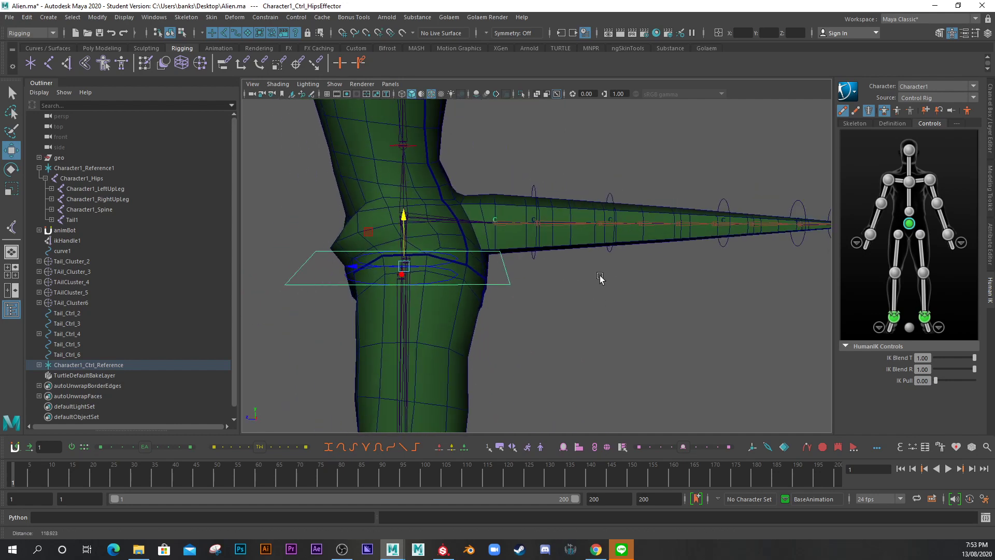
alt+drag(540, 252, 567, 249)
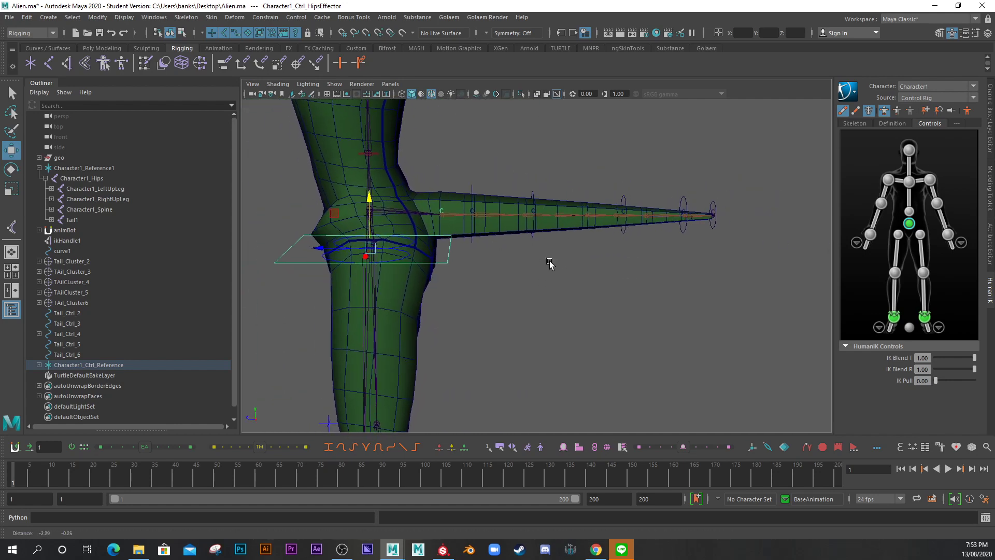
click(714, 203)
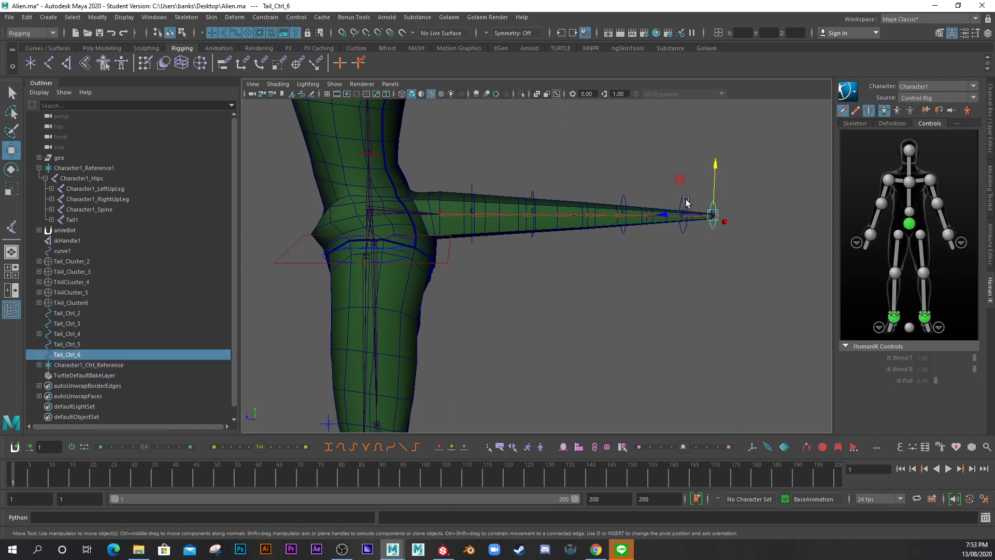
shift+click(684, 208)
shift+click(625, 207)
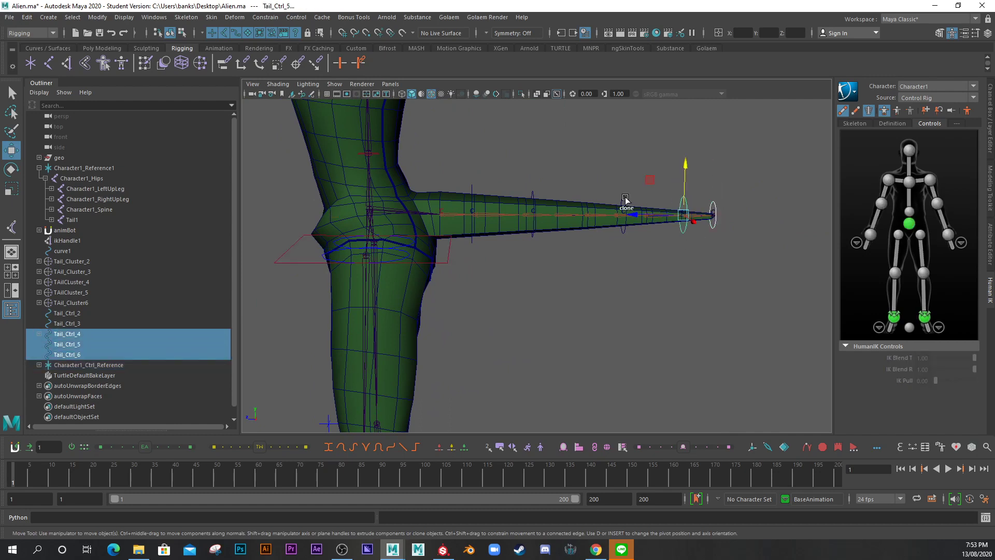
shift+click(534, 214)
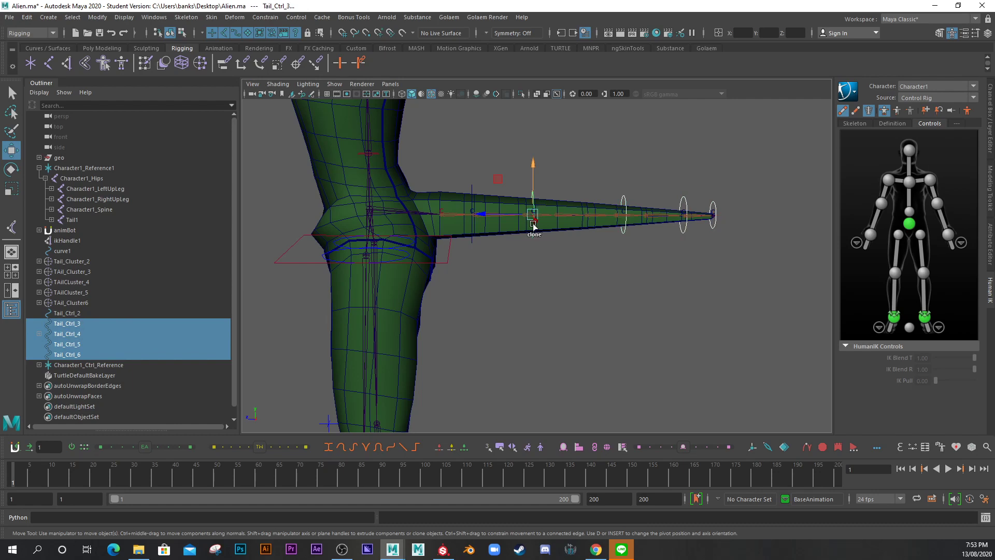
shift+click(472, 193)
mouse_move(479, 256)
alt+mouse_down()
mouse_move(463, 246)
mouse_move(478, 252)
alt+mouse_up()
alt+middle_drag(478, 252, 555, 252)
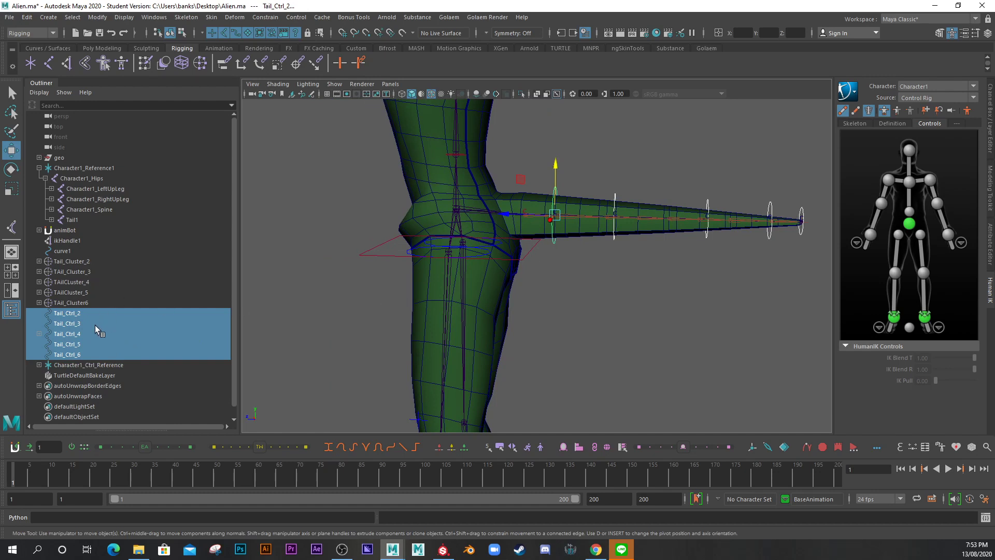
Hide geo_layer to expose the joints and controls around the tail base
click(525, 209)
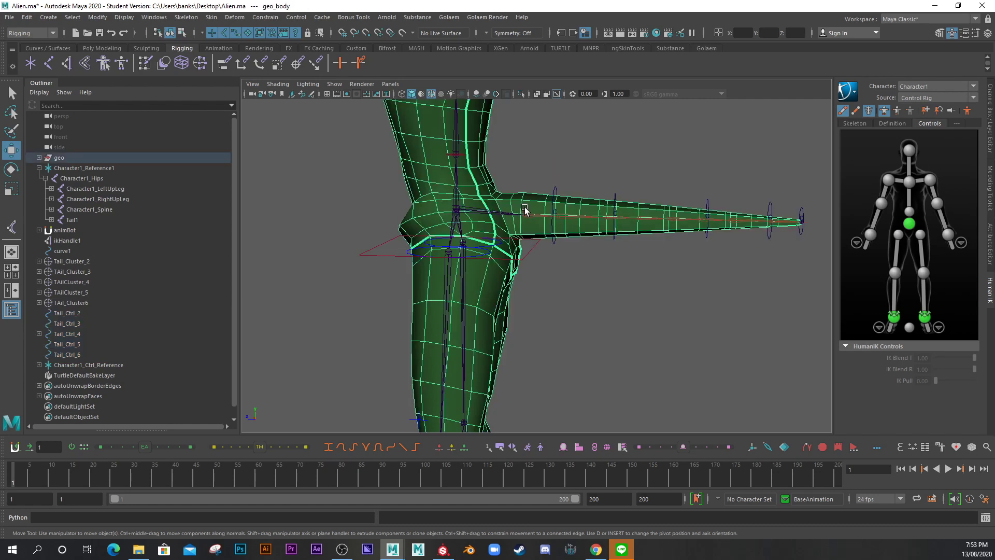
click(568, 262)
click(526, 210)
alt+drag(465, 220, 440, 250)
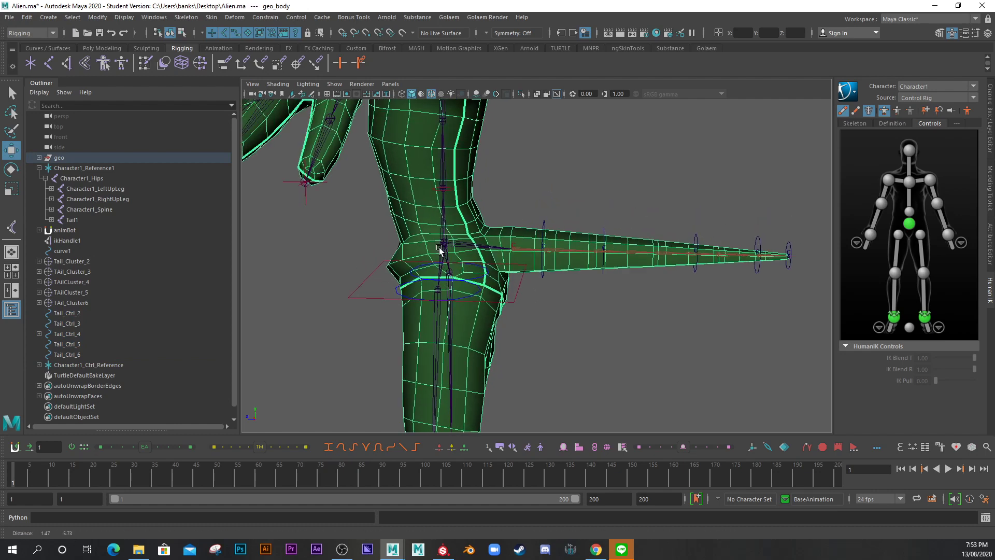
alt+right_drag(440, 250, 644, 330)
alt+drag(542, 298, 519, 273)
alt+right_drag(519, 274, 552, 294)
scroll(552, 295, down, 3)
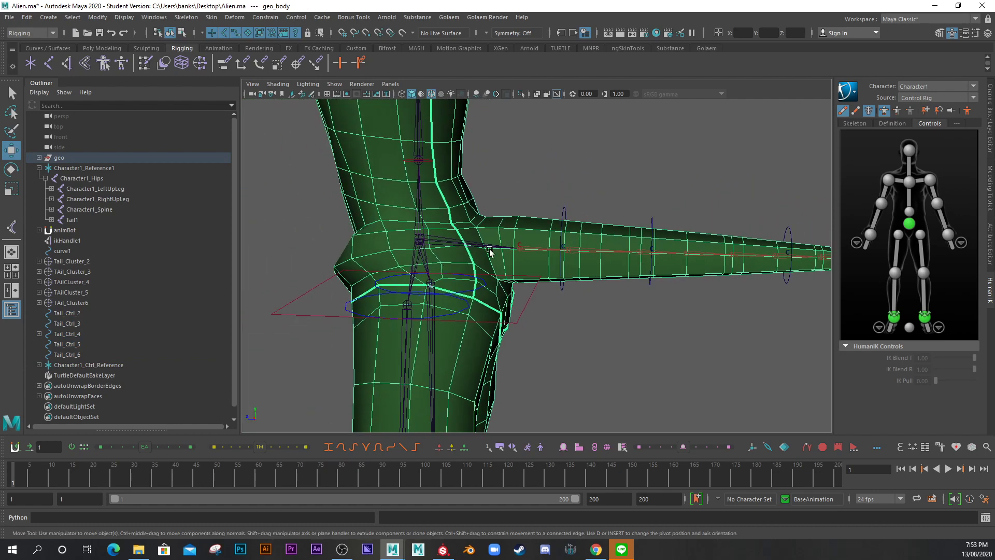
click(519, 243)
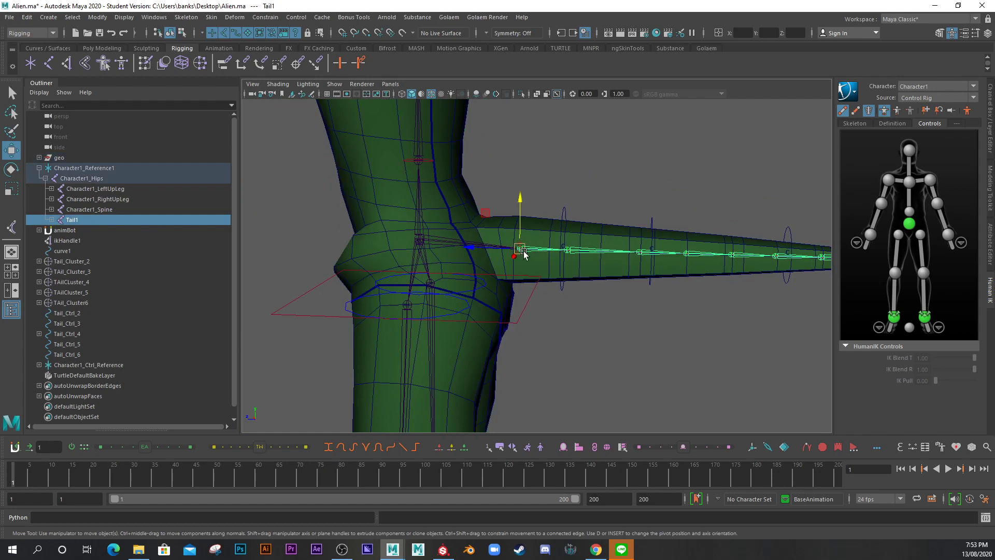
click(990, 101)
click(861, 383)
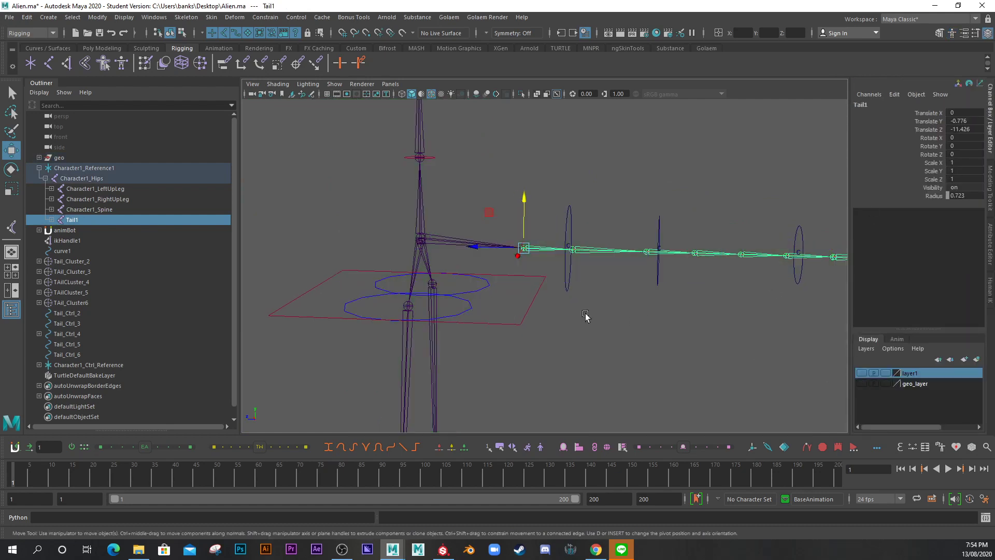
alt+drag(589, 313, 611, 337)
Select the hips effector and expand Character1_Ctrl_Reference to examine its effector hierarchy
click(516, 284)
click(471, 282)
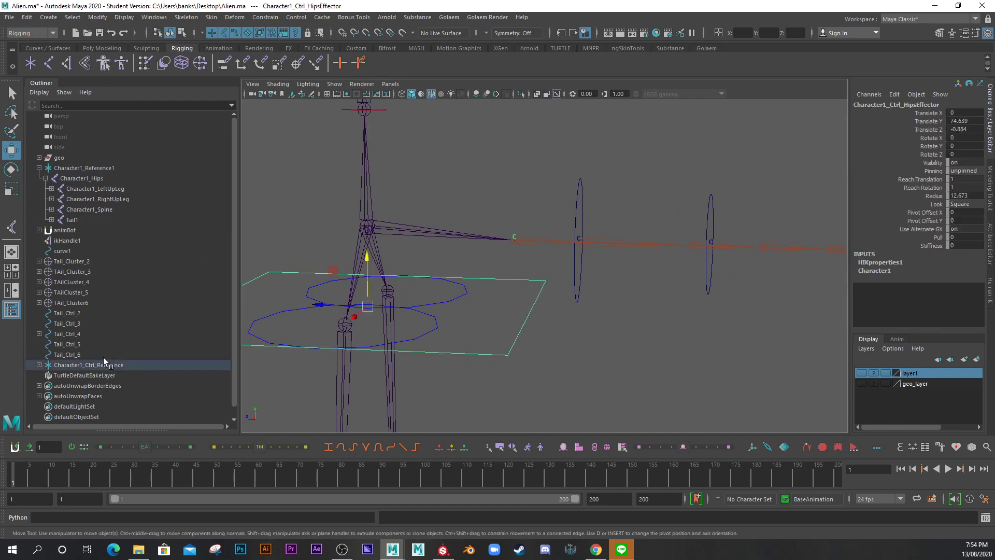
click(39, 364)
scroll(130, 325, down, 6)
scroll(119, 304, up, 3)
scroll(125, 305, down, 4)
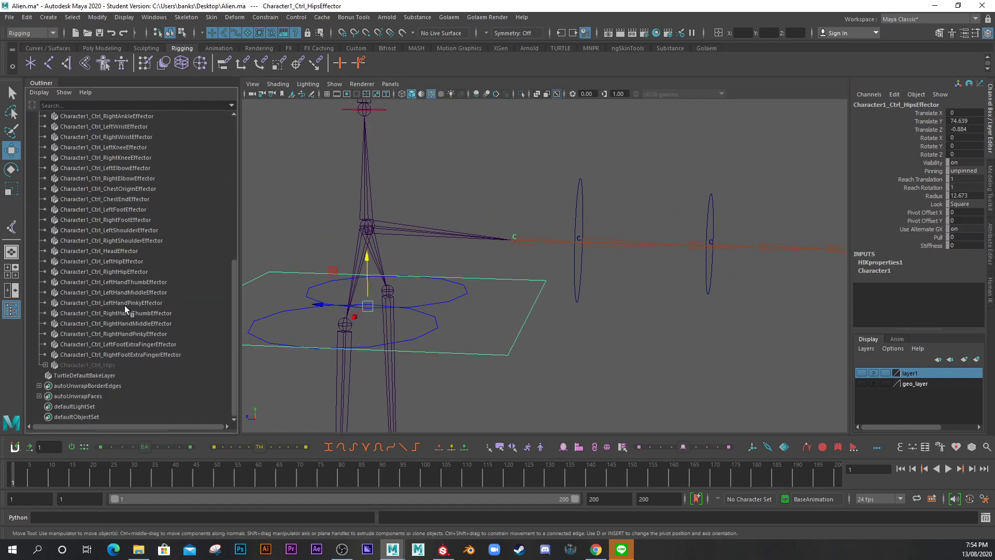
click(45, 365)
scroll(82, 323, up, 9)
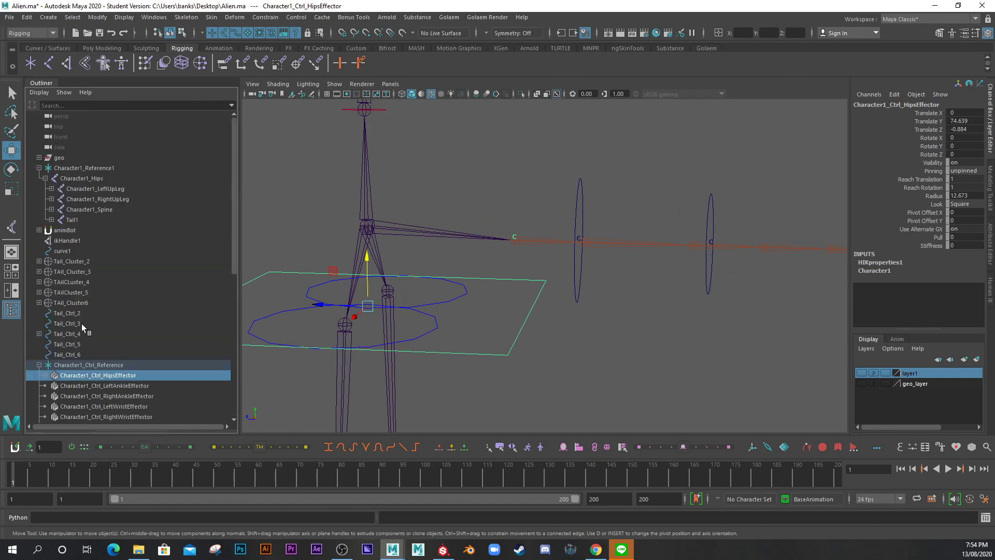
Disable joint selection, select TAil_Cluster1 at the tail base, and locate it in the hips effector's hierarchy
click(520, 234)
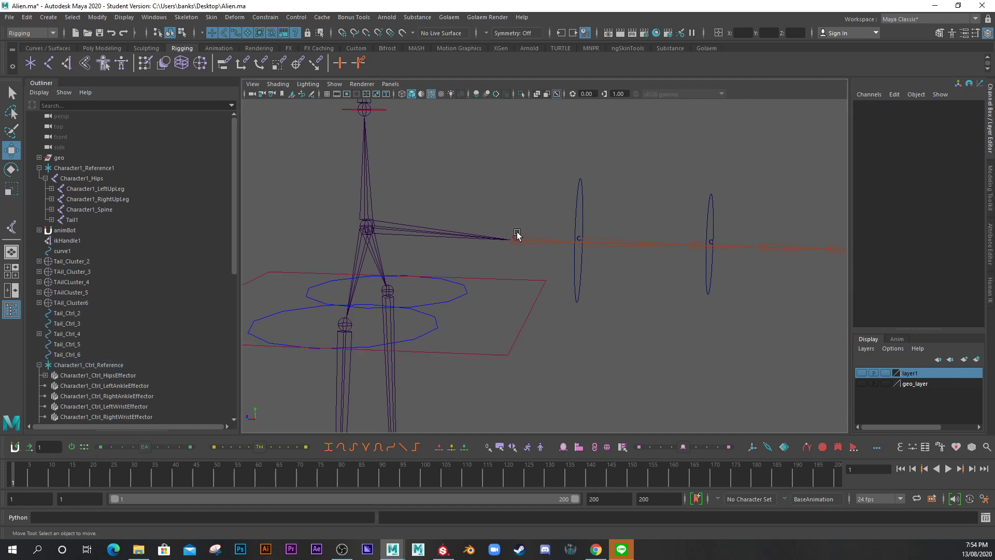
click(515, 237)
click(515, 234)
scroll(515, 234, up, 3)
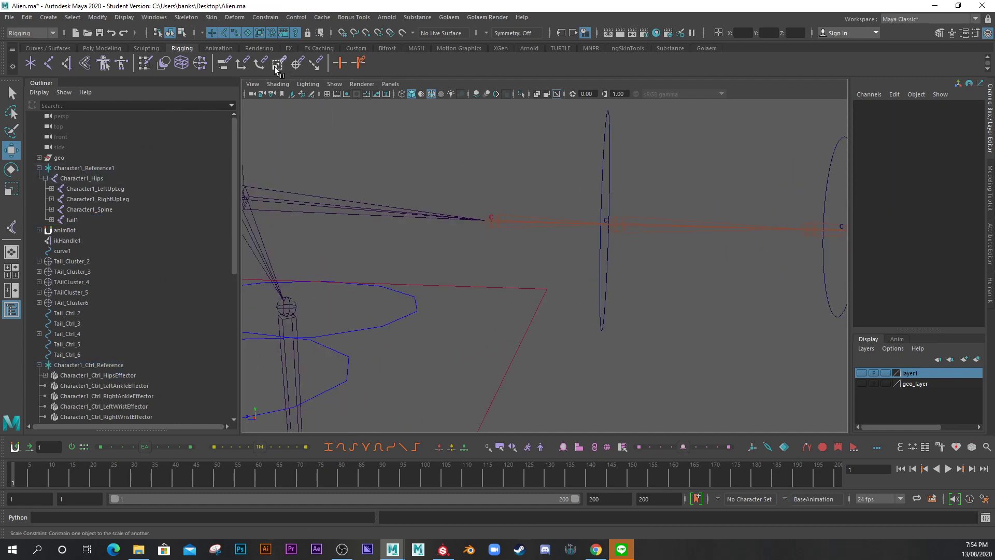
click(225, 33)
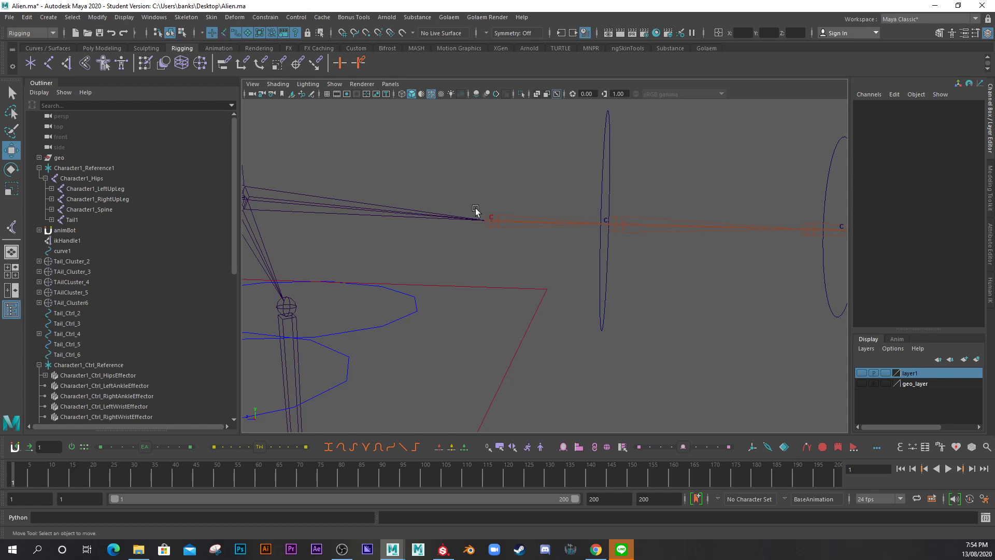
click(491, 218)
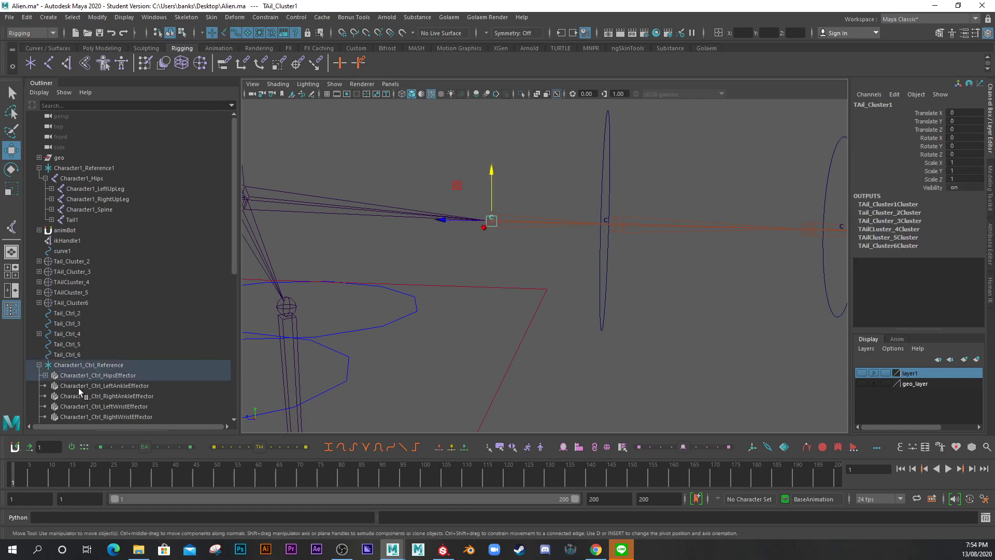
key(f)
scroll(160, 339, down, 5)
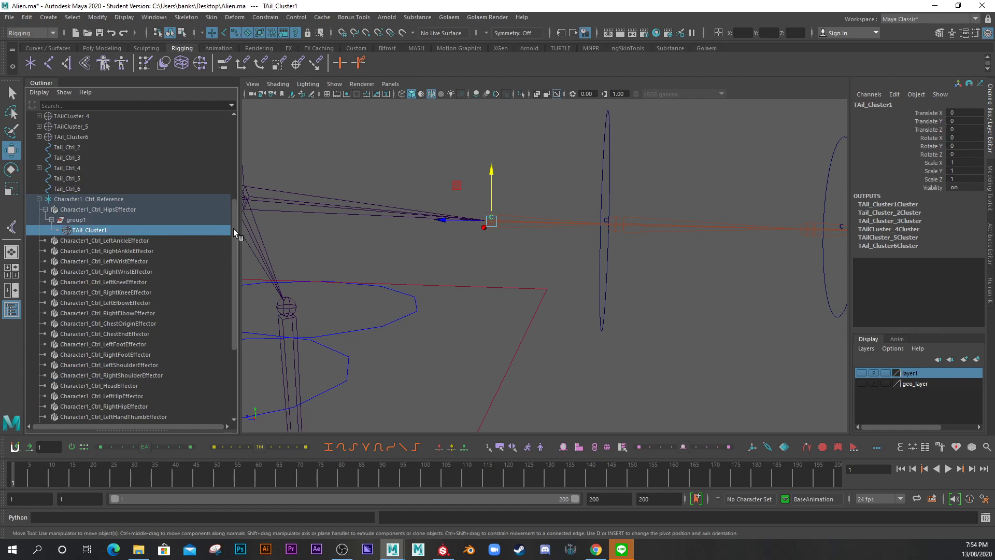
mouse_move(234, 228)
mouse_down()
mouse_move(242, 250)
mouse_move(243, 234)
mouse_up()
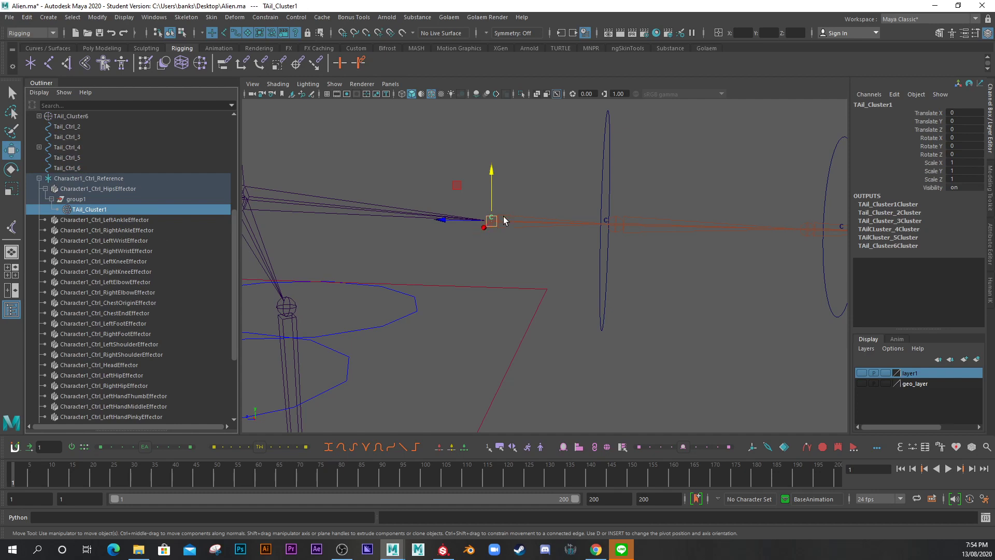
Parent Tail_Ctrl_2 through Tail_Ctrl_6 under TAil_Cluster1 in the hips effector's hierarchy
drag(235, 250, 237, 358)
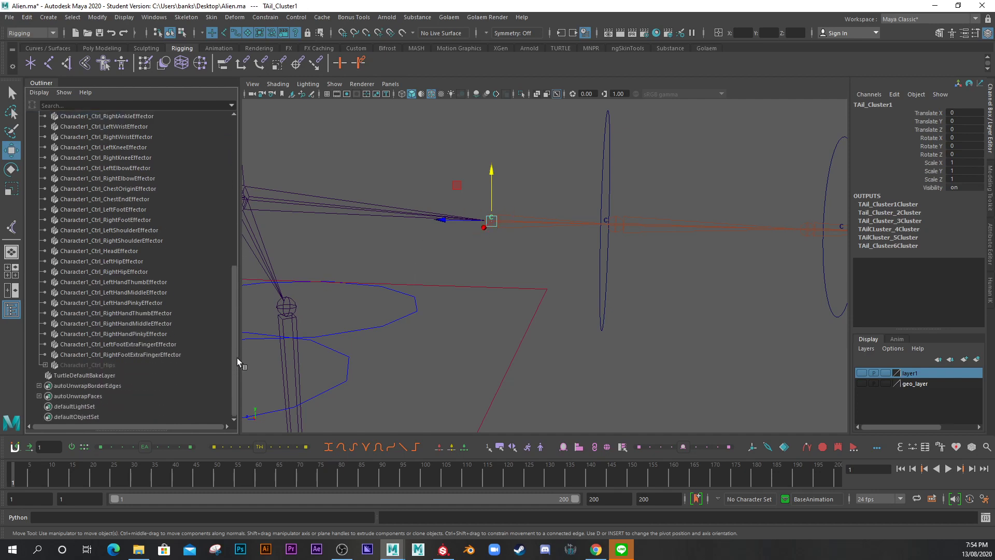
scroll(169, 289, up, 7)
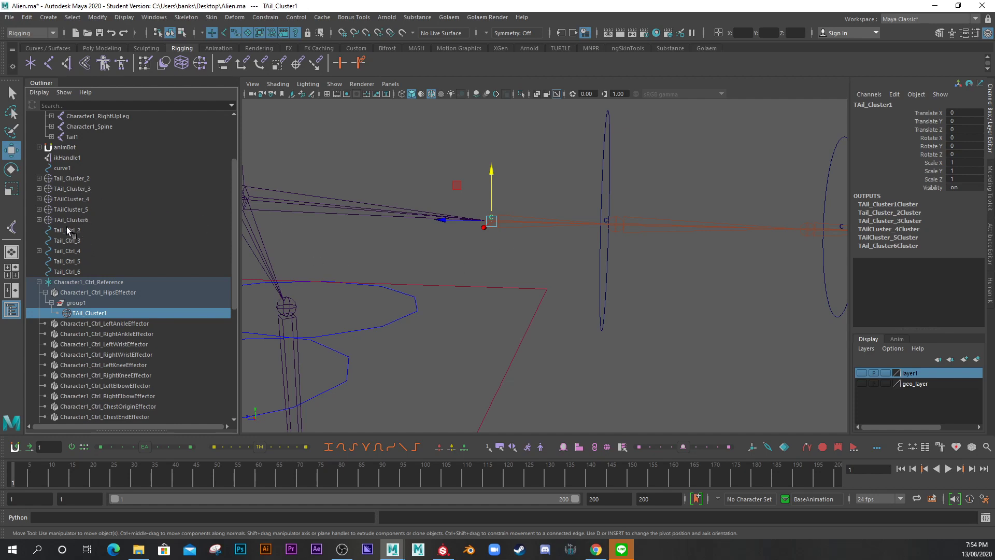
click(67, 271)
drag(70, 263, 70, 233)
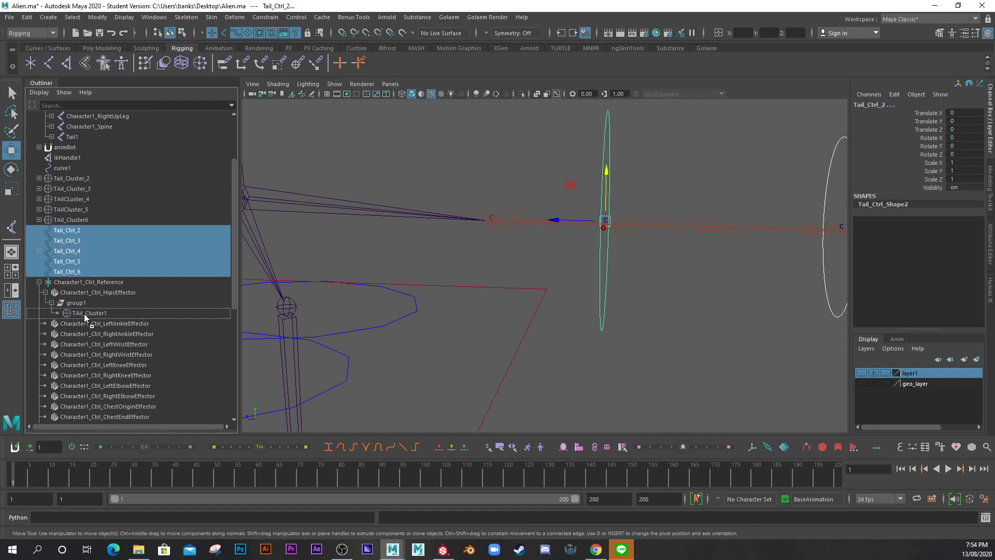
middle_drag(84, 313, 84, 313)
Try moving TAil_Cluster1 vertically at the tail base to test the tail controls, and undo the move
scroll(454, 280, down, 3)
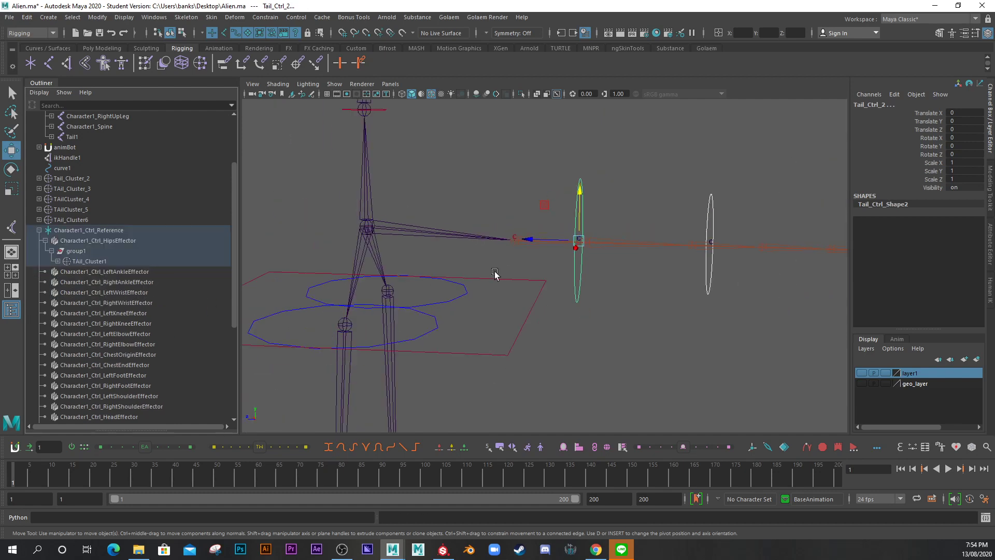
click(514, 239)
alt+drag(517, 204, 535, 293)
drag(535, 217, 533, 221)
key(ctrl+z)
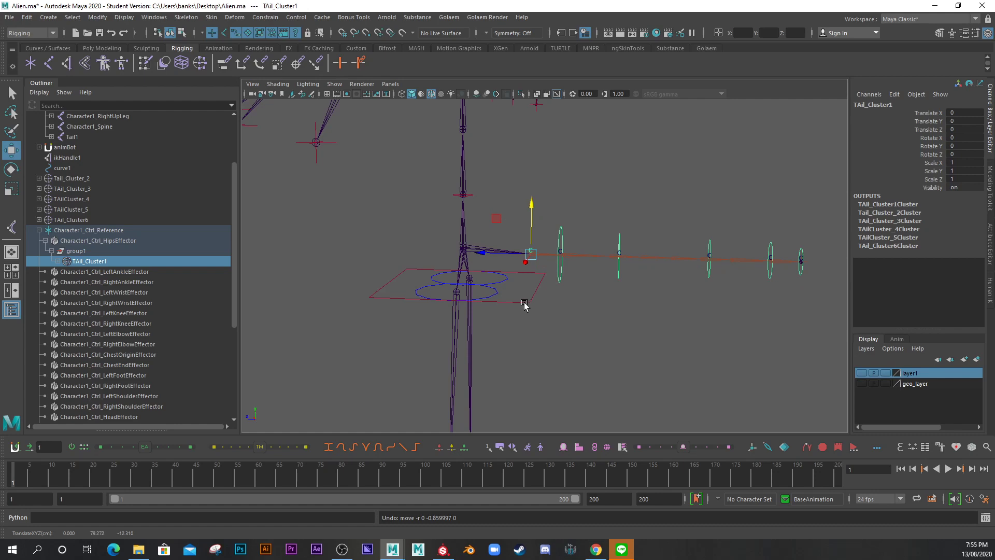
Try moving the hips effector vertically from side and front views to test the tail attachment, undoing each move
click(523, 303)
mouse_move(463, 233)
mouse_down()
mouse_move(462, 248)
mouse_move(462, 236)
mouse_up()
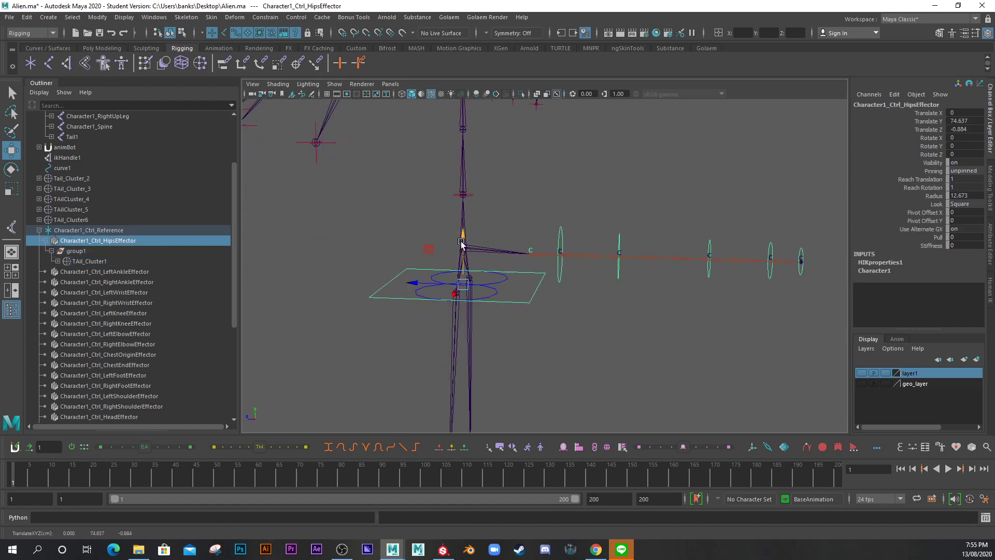
key(ctrl+z)
alt+right_drag(575, 303, 390, 293)
alt+drag(391, 294, 438, 293)
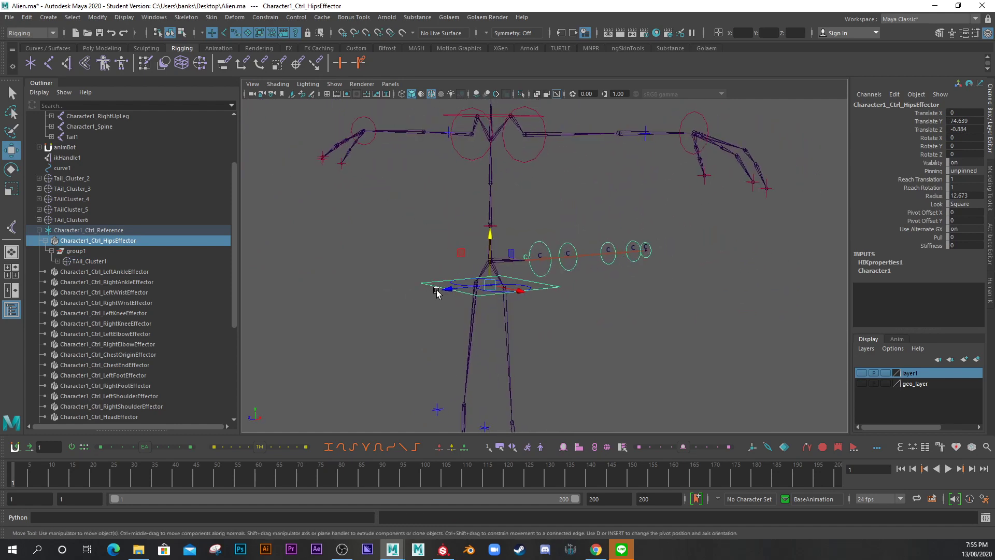
drag(482, 238, 476, 286)
key(ctrl+z)
alt+drag(557, 318, 556, 310)
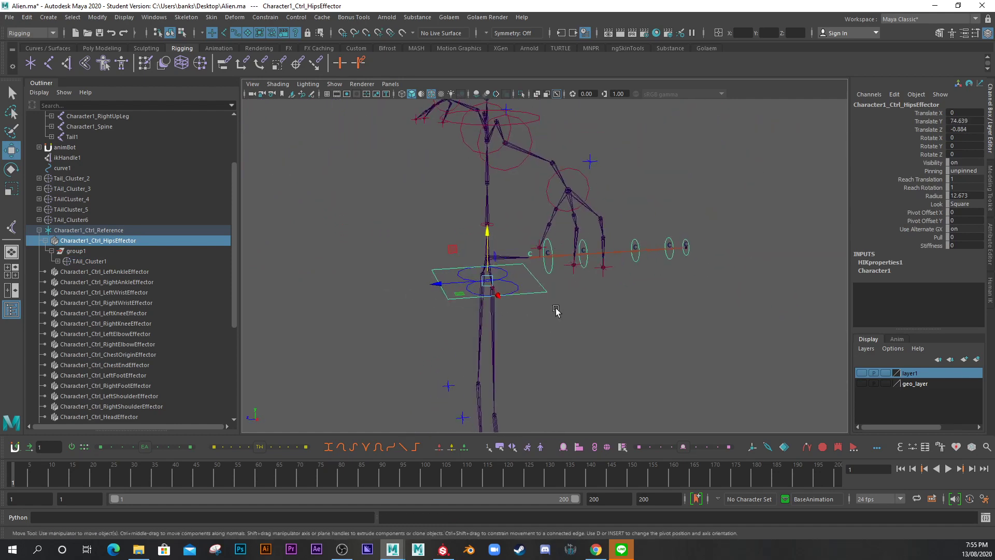
Try raising Tail_Ctrl_2 and Tail_Ctrl_4 individually to test the tail bend, undoing each move
click(553, 271)
alt+drag(533, 271, 526, 275)
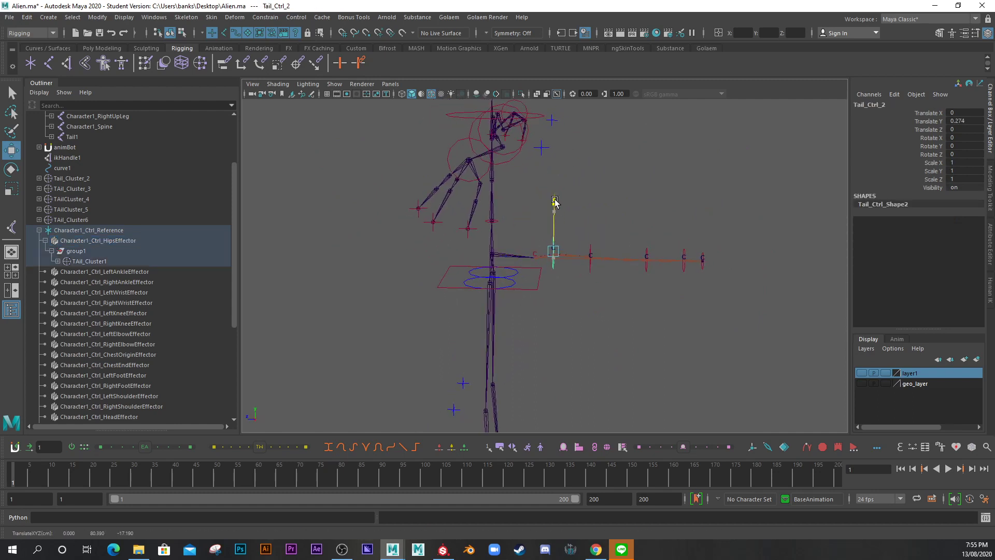
drag(554, 197, 553, 195)
key(ctrl+z)
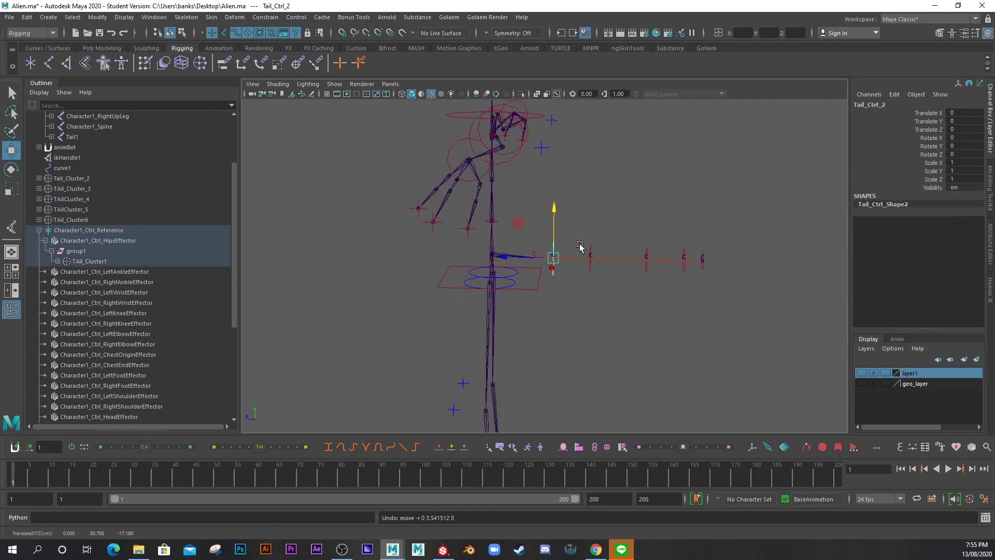
click(647, 251)
drag(648, 216, 636, 161)
key(ctrl+z)
Make geo_layer visible again to show the alien's body mesh around the tail rig
alt+drag(609, 275, 429, 244)
click(861, 383)
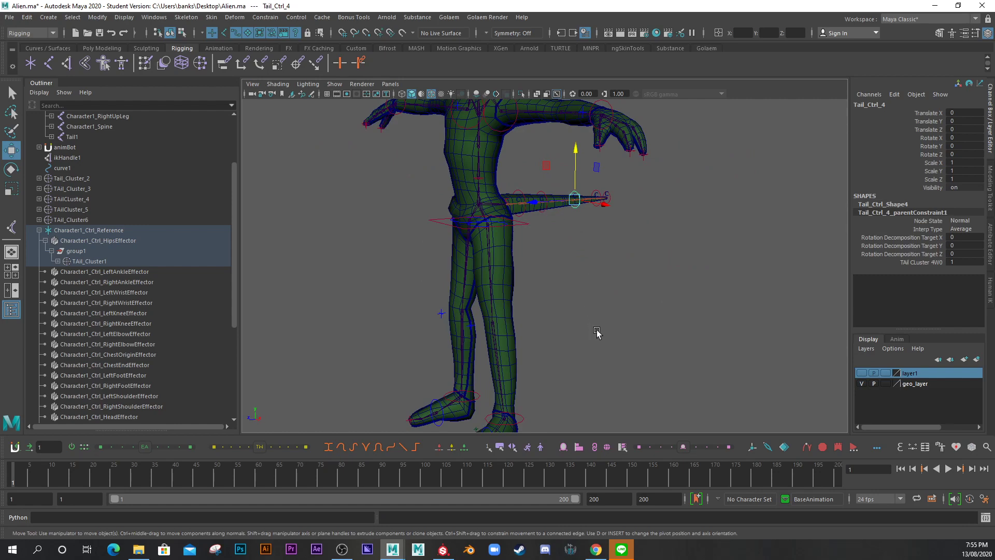
alt+drag(574, 278, 536, 332)
alt+middle_drag(535, 332, 570, 289)
alt+drag(570, 290, 591, 287)
alt+right_drag(591, 286, 628, 297)
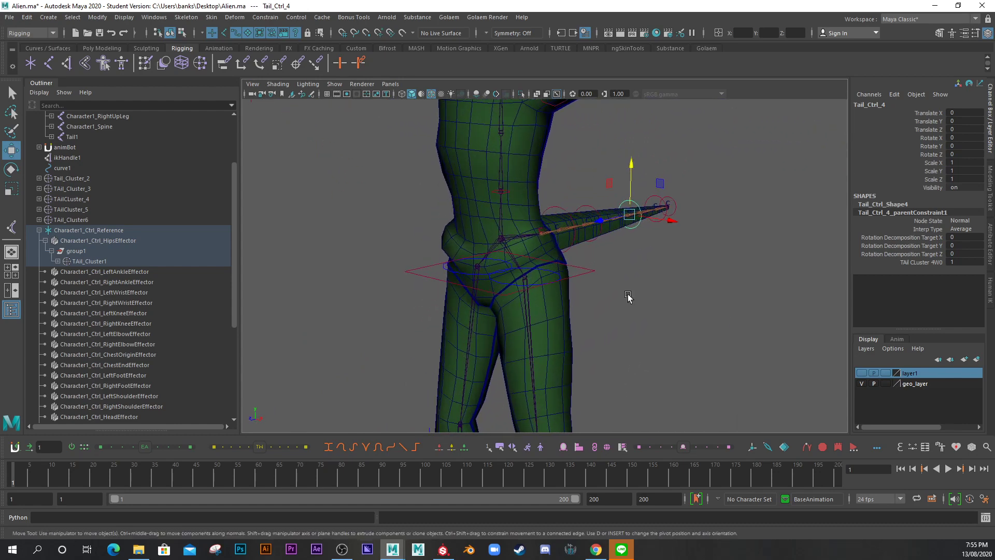
Enable joint selection, select the Character1_Hips joint together with geo_body, and bind the skin to the skeleton
click(537, 265)
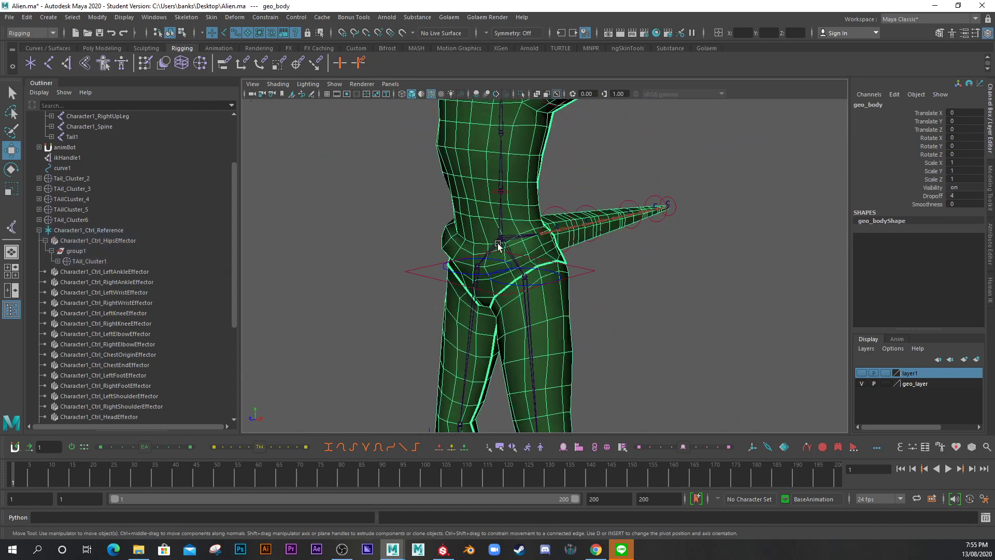
click(448, 221)
click(497, 242)
click(224, 33)
click(500, 238)
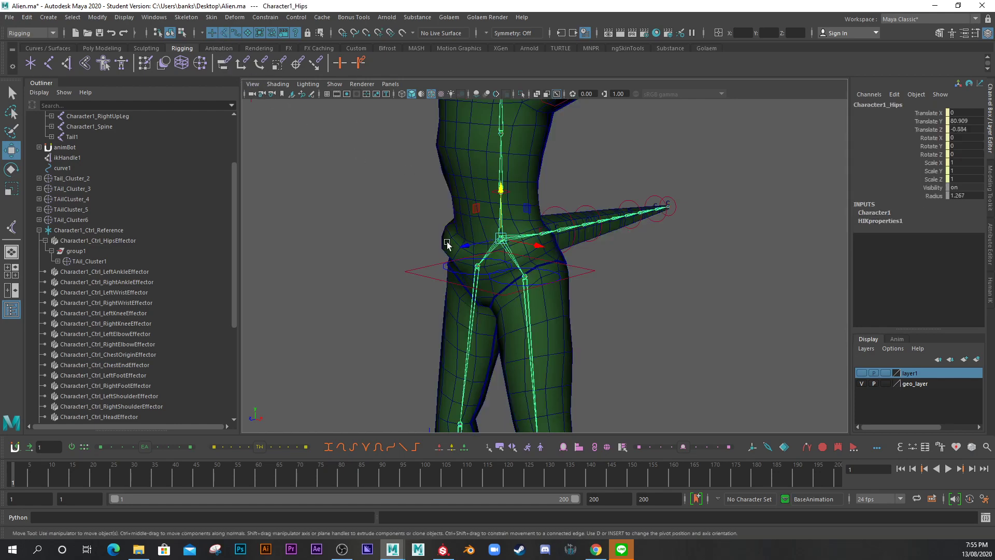
click(461, 174)
scroll(418, 259, down, 5)
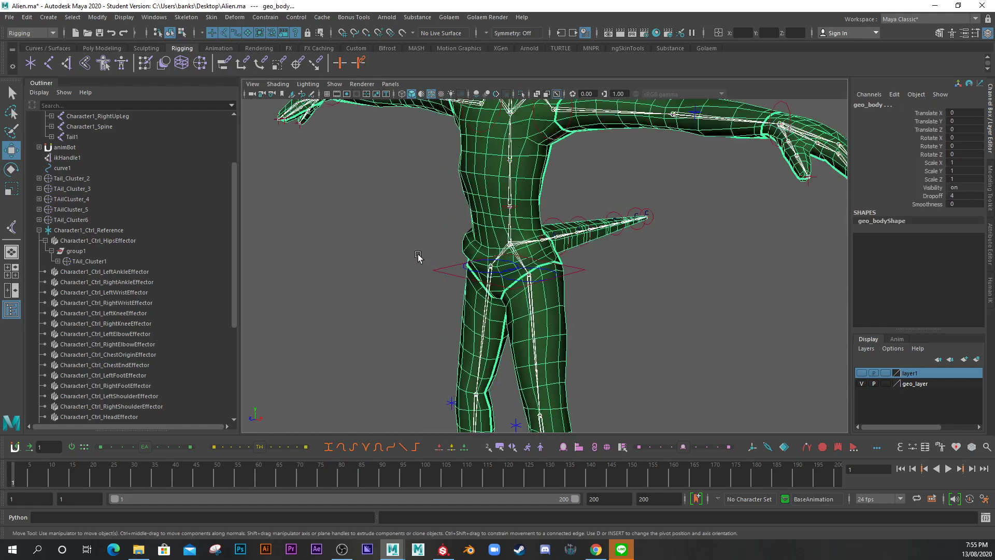
click(212, 17)
click(228, 43)
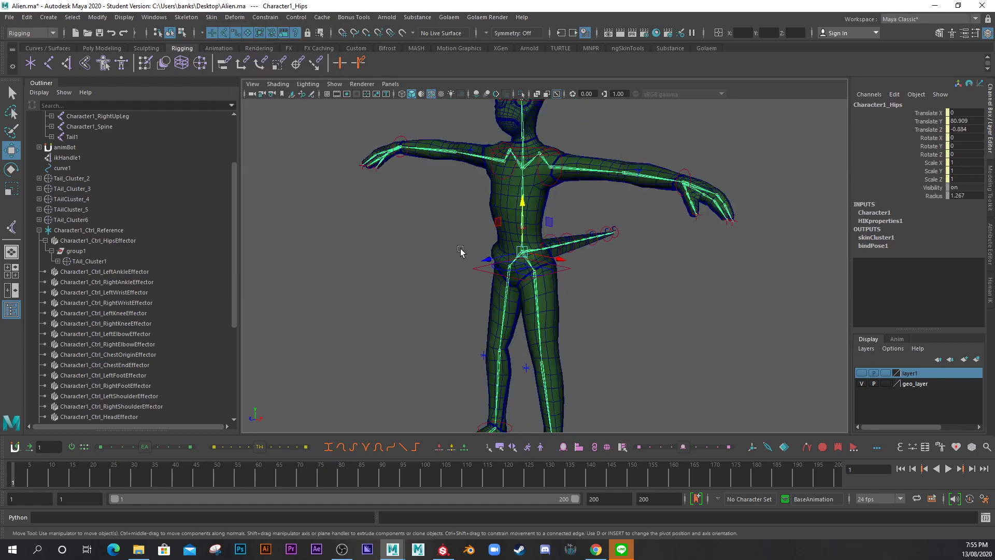
Apply a Delta Mush deformer to geo_body and clear the selection
key(f)
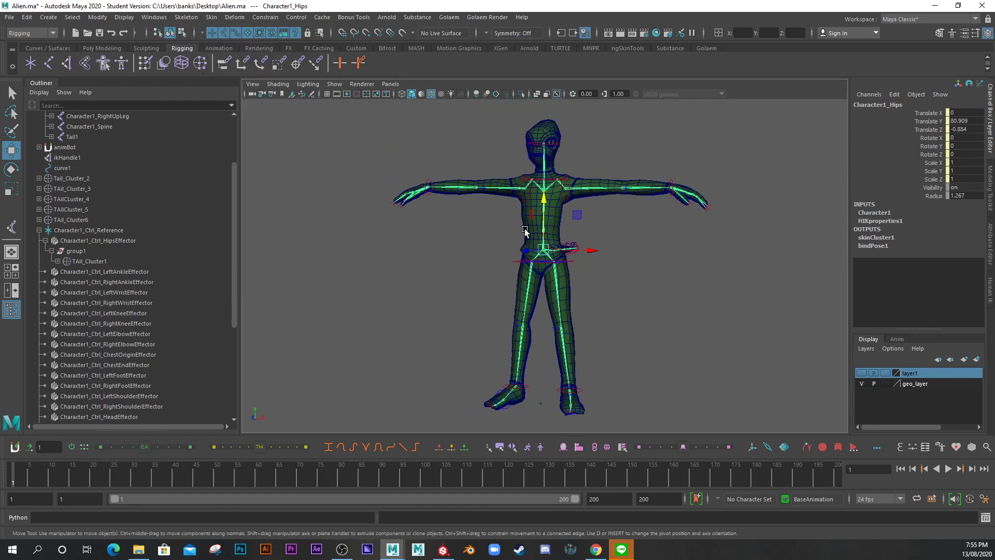
click(525, 232)
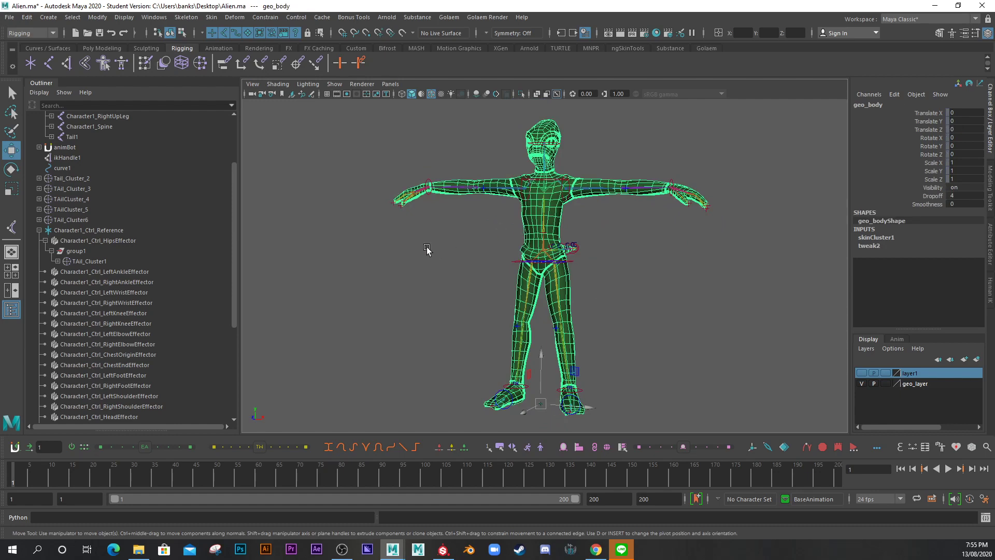
click(235, 19)
click(260, 74)
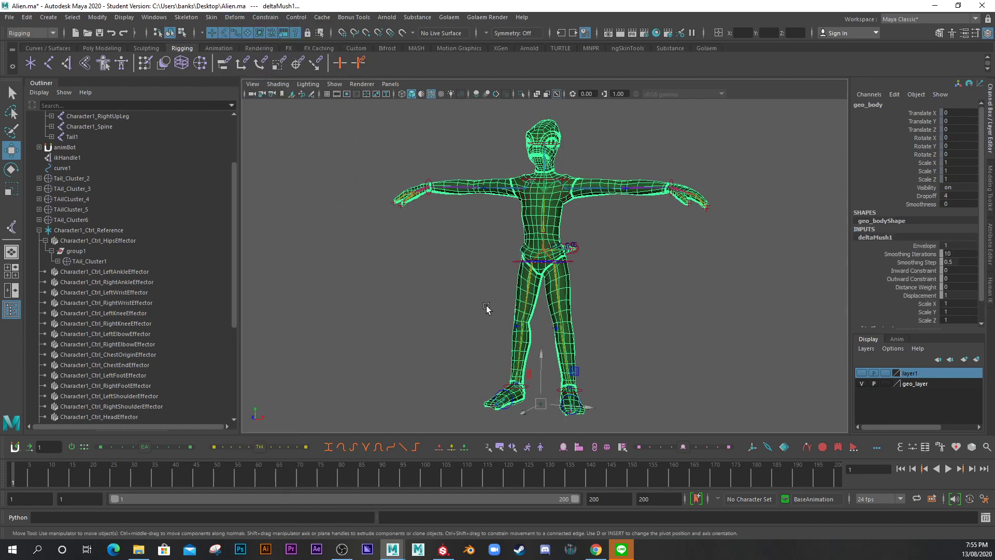
alt+drag(487, 308, 576, 250)
click(575, 251)
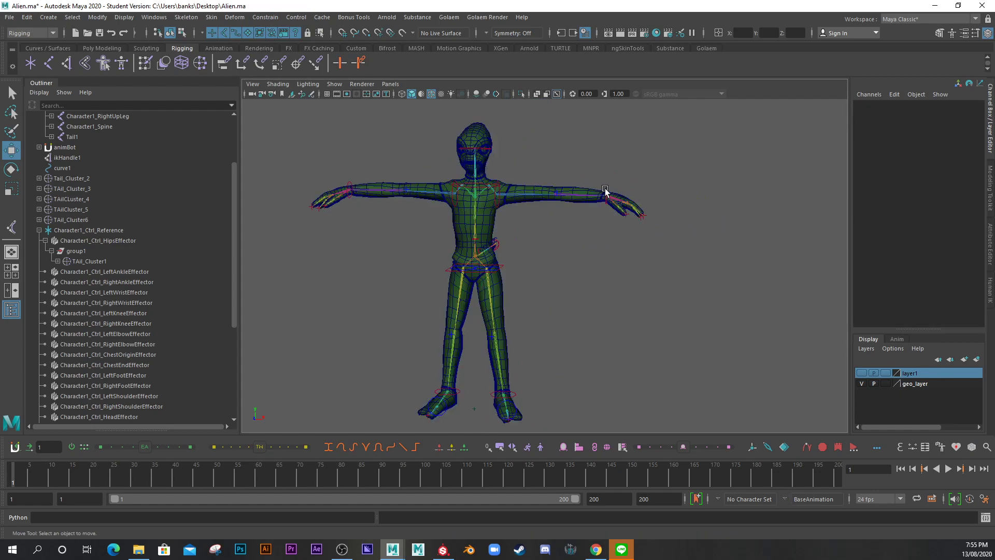
Lower the left and right wrist effectors to bring both arms down beside the body, the left to about X 24, Y 67
click(605, 190)
drag(605, 192, 531, 268)
click(357, 183)
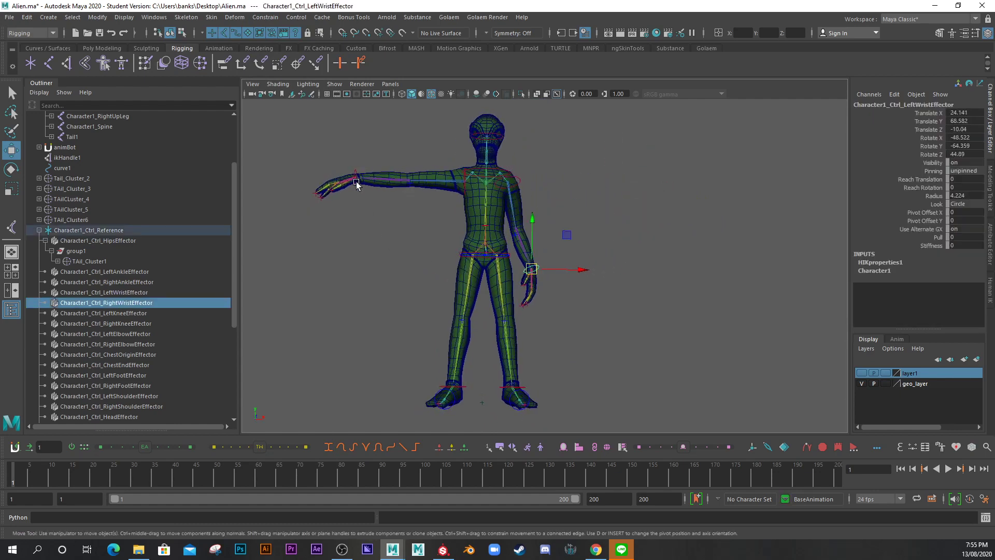
drag(356, 183, 459, 262)
Lower Tail_Ctrl_4 to about -8.7 in Translate Y to bend the middle of the tail downward
alt+drag(634, 271, 497, 288)
scroll(531, 280, up, 5)
click(488, 254)
drag(594, 192, 574, 245)
scroll(591, 295, down, 3)
alt+drag(539, 295, 449, 286)
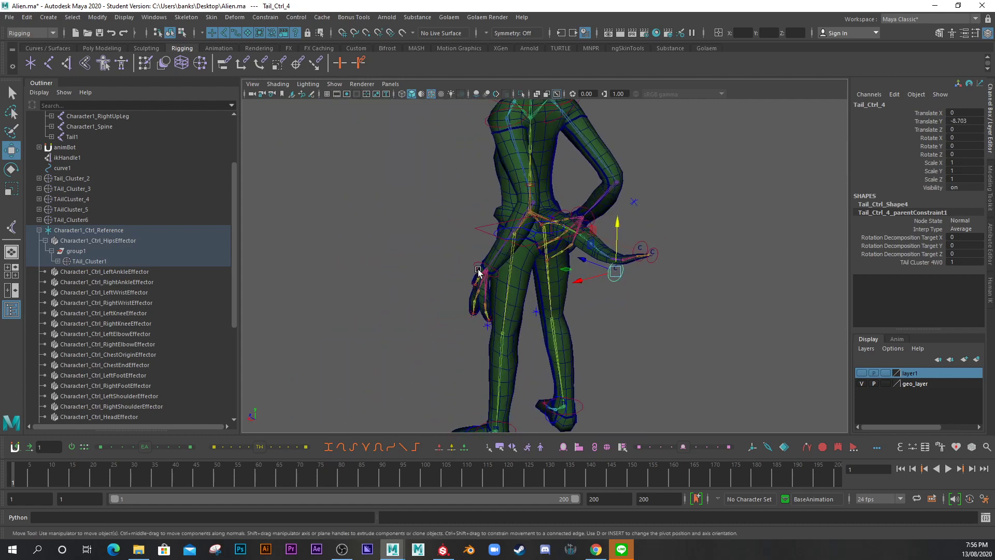
Move the left wrist effector outward to about X 45, Y 76, and reposition the right wrist effector
click(477, 270)
alt+drag(532, 292, 469, 288)
drag(569, 278, 499, 250)
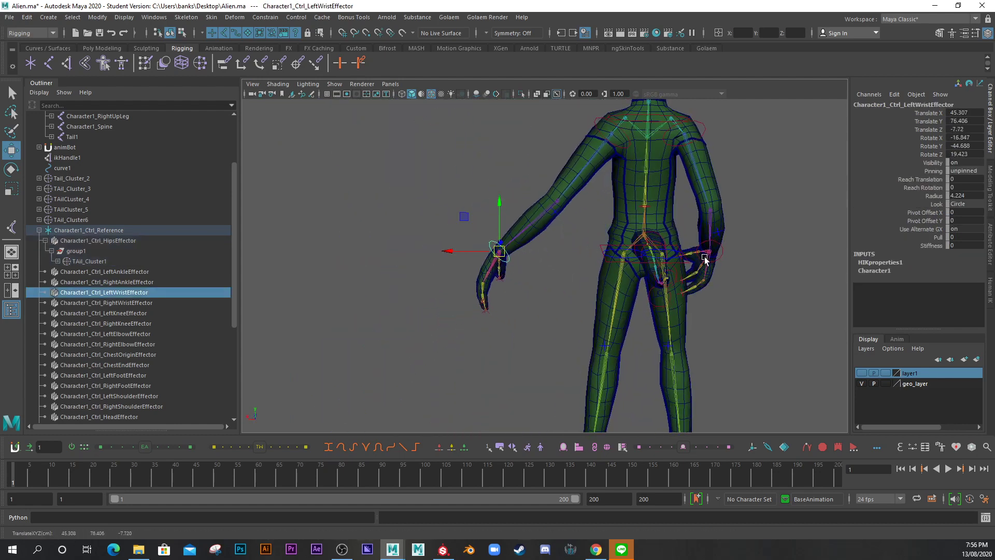
click(704, 259)
drag(705, 259, 498, 282)
Adjust the pose and shift Tail_Ctrl_5 to about X 0.15, Y 2.0, Z 0.79
click(483, 249)
drag(482, 243, 524, 245)
click(591, 276)
mouse_move(591, 271)
mouse_down()
mouse_move(587, 331)
mouse_move(589, 255)
mouse_move(590, 274)
mouse_up()
alt+drag(595, 290, 600, 332)
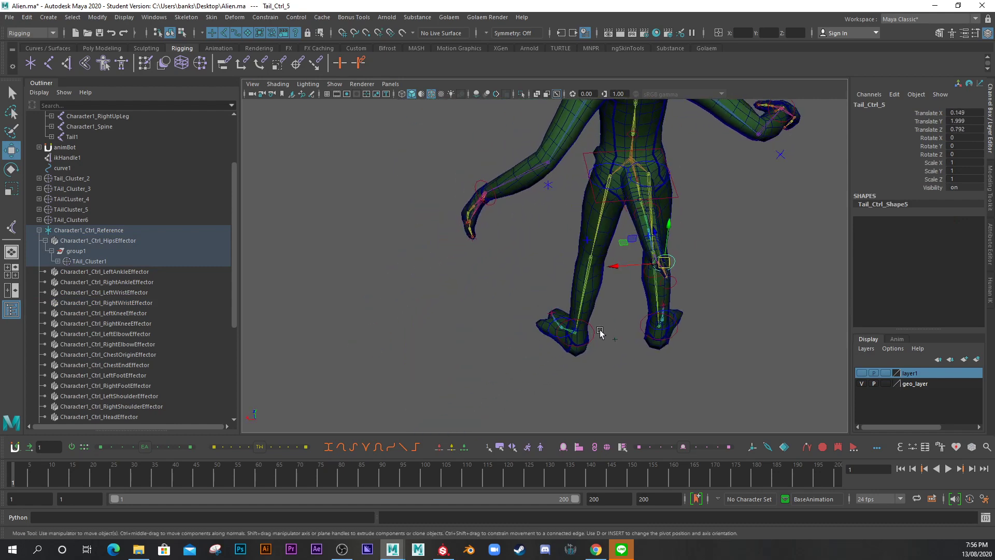
Move Tail_Ctrl_6 sideways to about -4.5 in Translate X and lower Tail_Ctrl_3 to about -14.8 in Translate Y
click(668, 288)
mouse_move(644, 287)
mouse_down()
mouse_move(563, 290)
mouse_move(663, 286)
mouse_up()
alt+drag(562, 285, 462, 228)
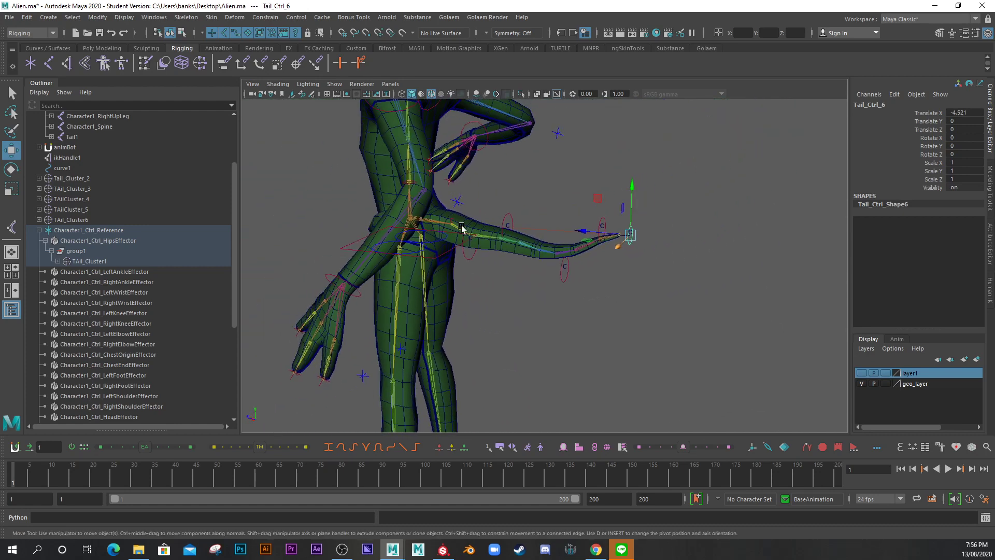
click(505, 230)
drag(507, 187, 420, 263)
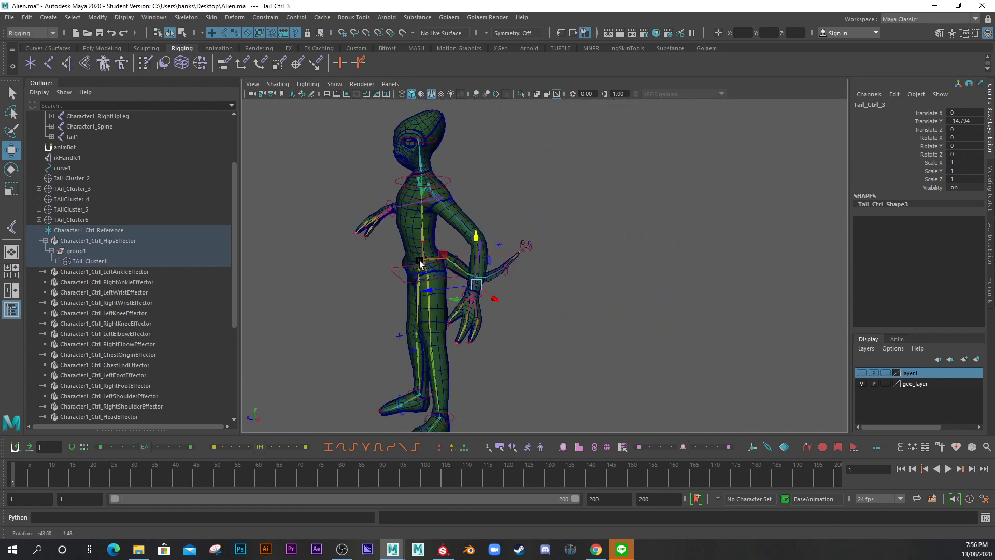